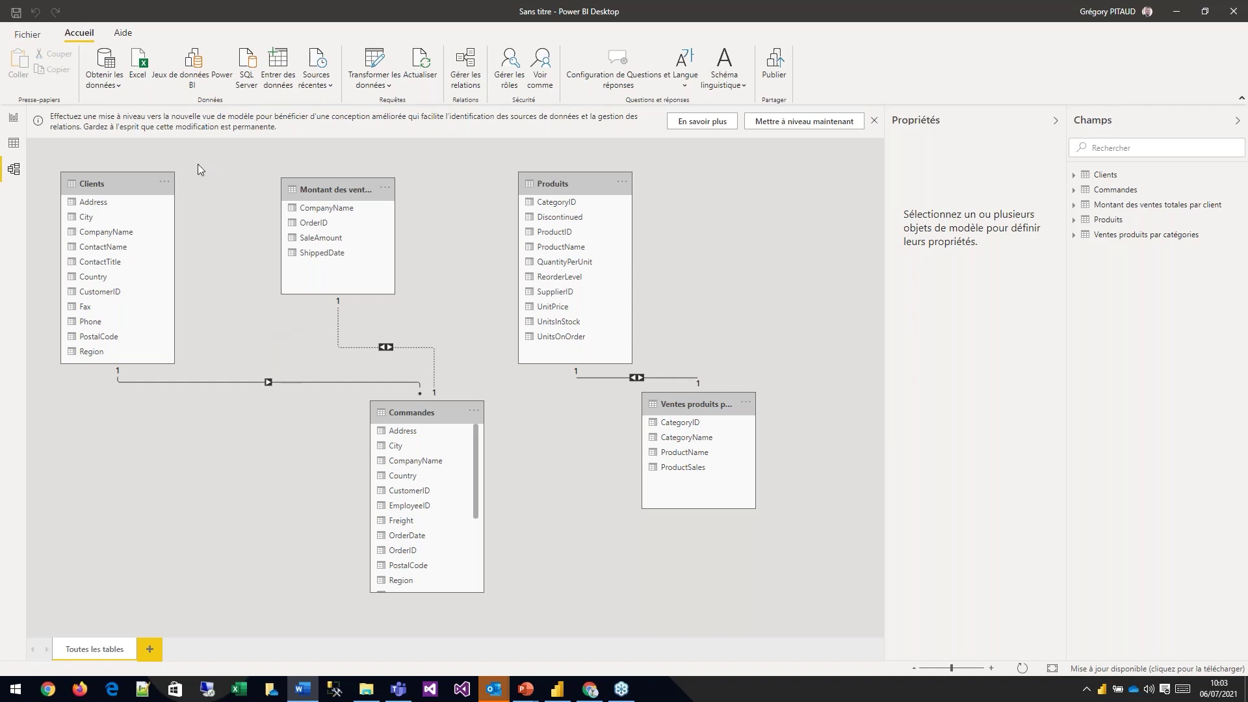
Step: Save the report to the Bureau folder under the file name "Demo PBI 20210706"
{"action": "left_click", "coordinate": [14, 13]}
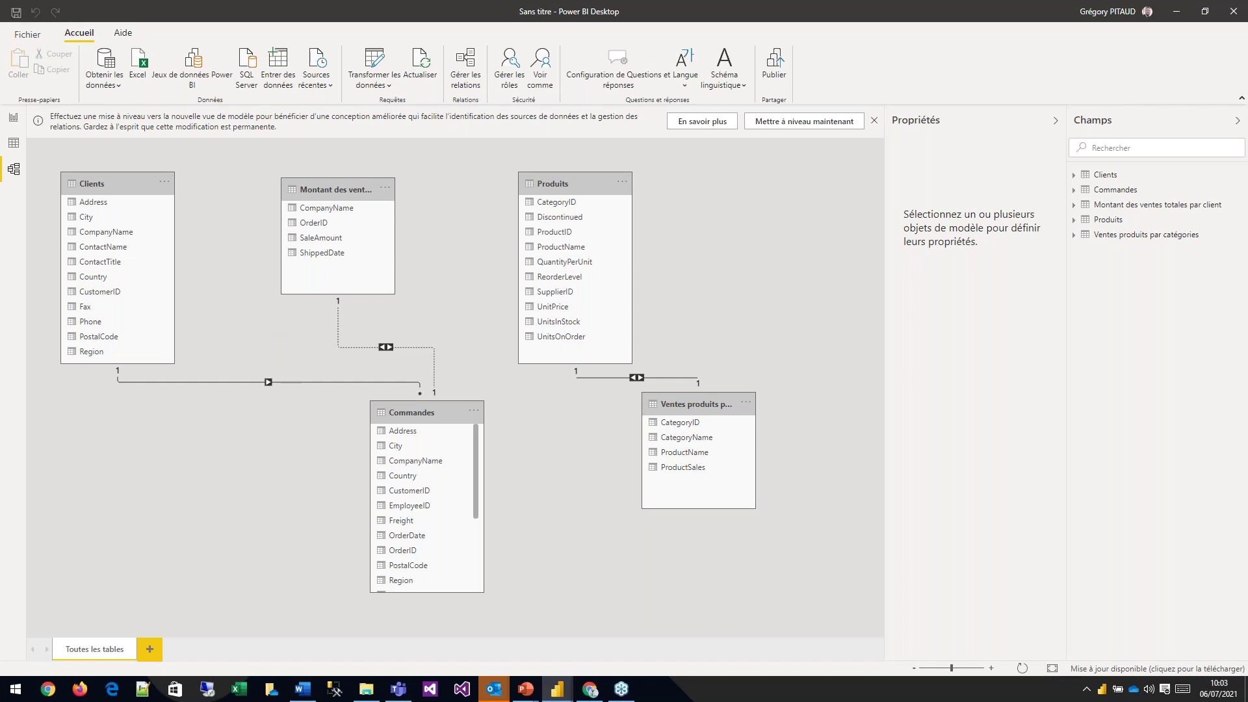
{"action": "left_click", "coordinate": [16, 13]}
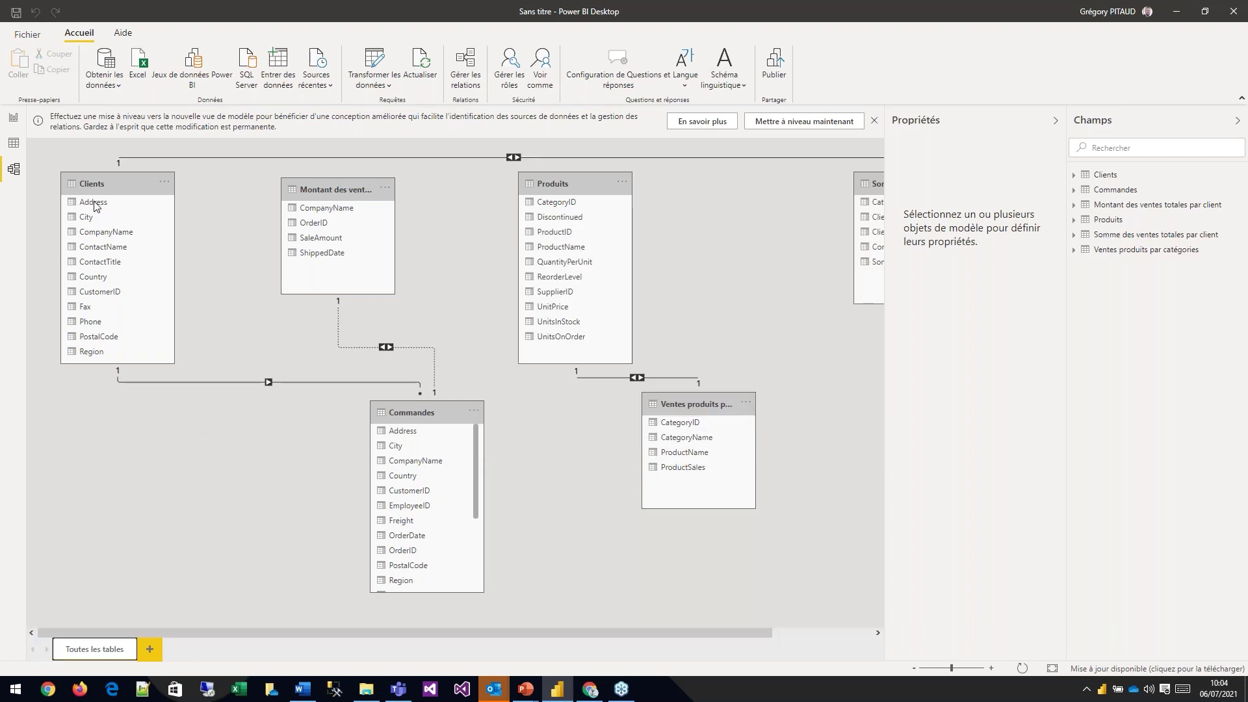
{"action": "left_click", "coordinate": [16, 11]}
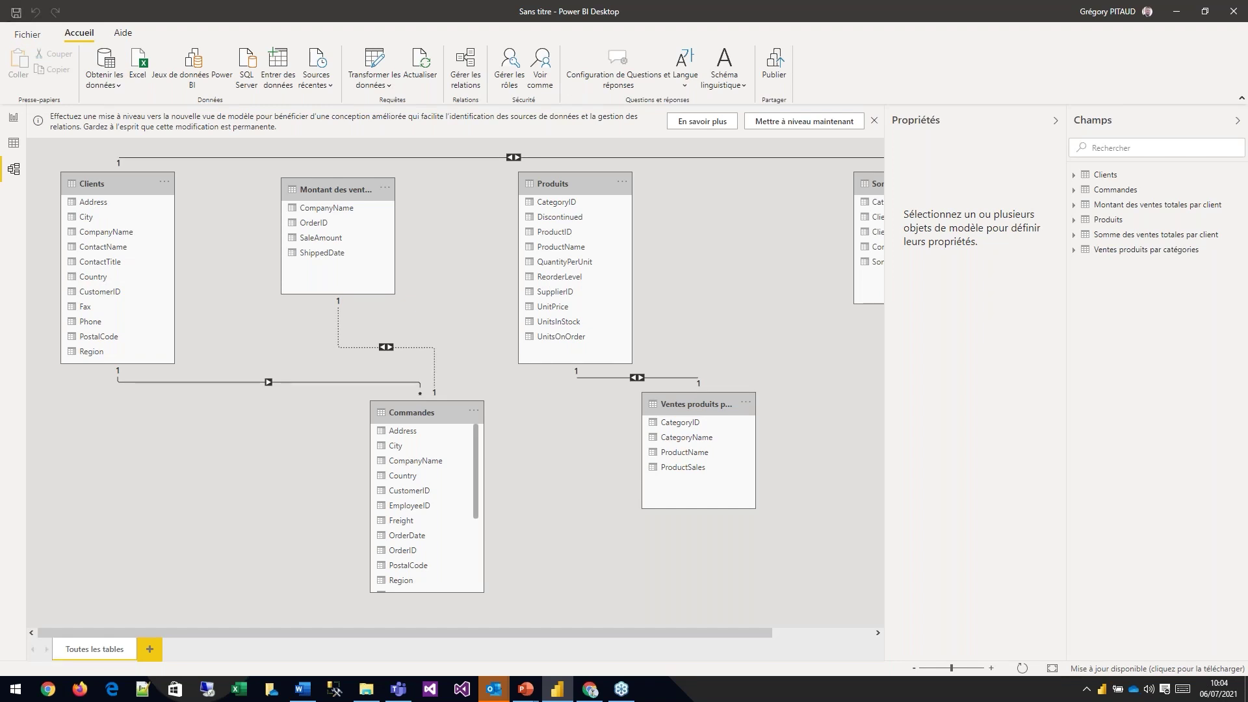
{"action": "left_click_drag", "start_coordinate": [180, 18], "coordinate": [399, 100]}
{"action": "type", "text": "Demo "}
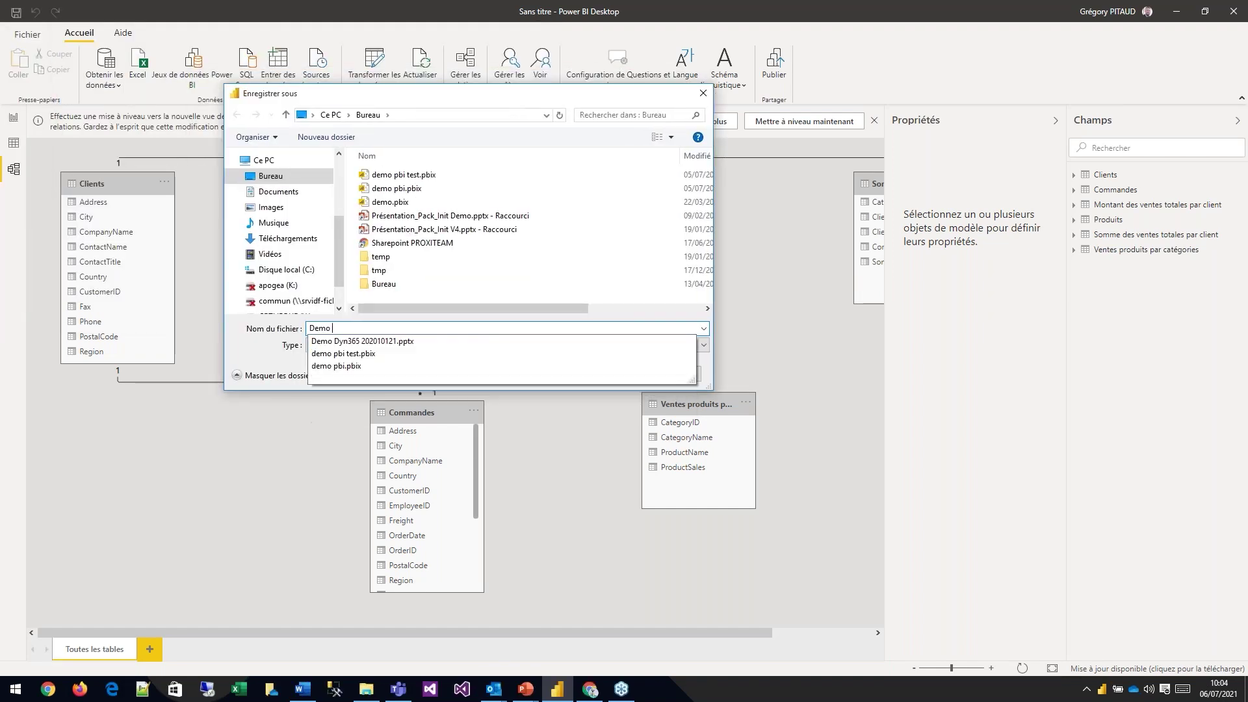
{"action": "type", "text": "PBI "}
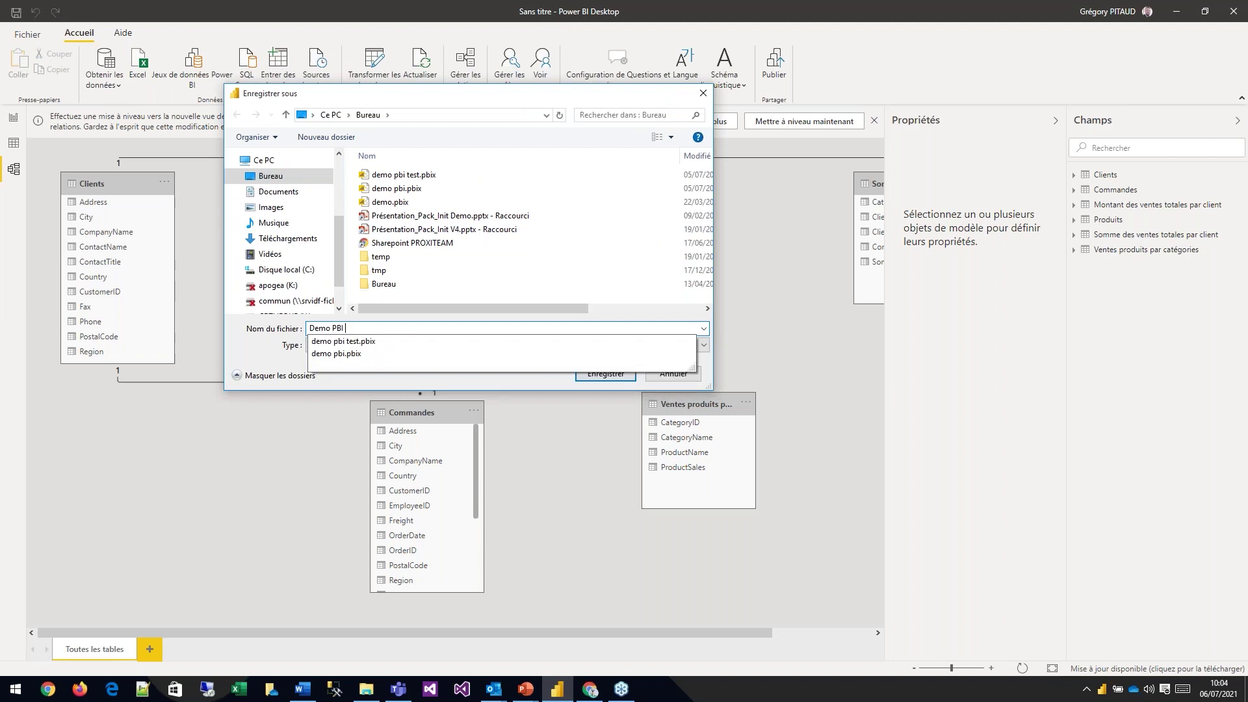
{"action": "type", "text": "20210706"}
{"action": "key", "text": "Return"}
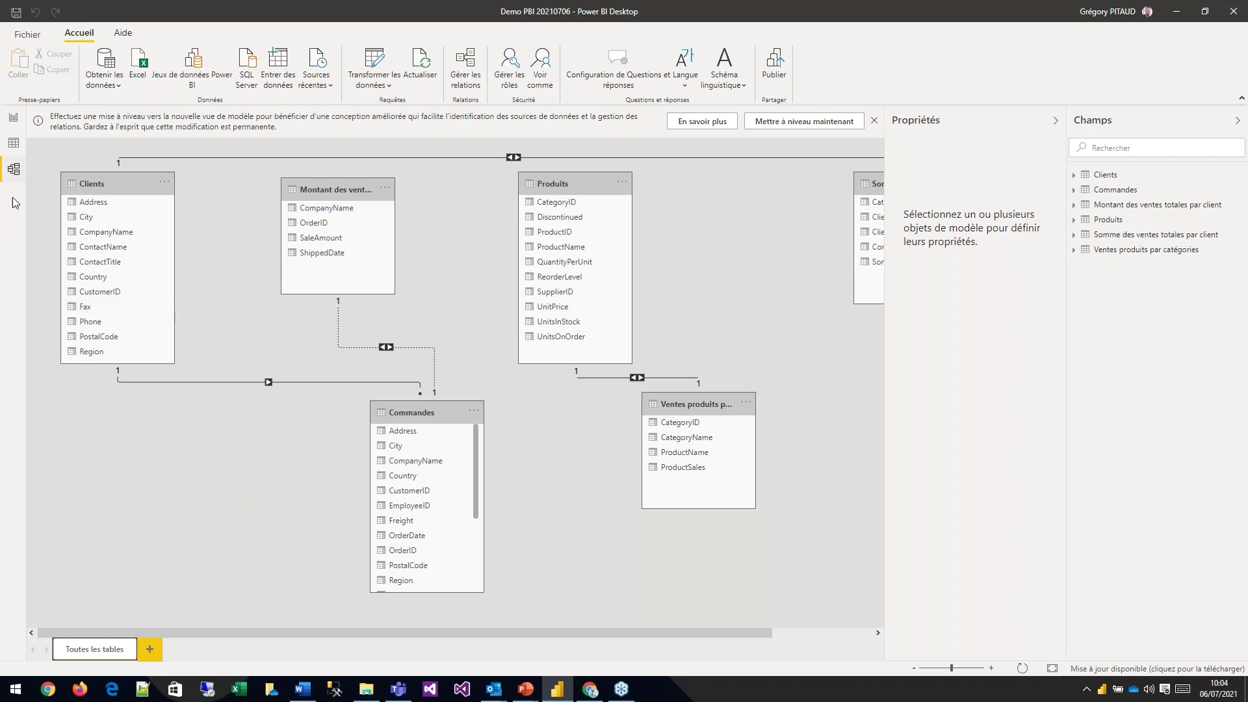
Step: Switch from the data model to the report canvas, check the fields of the Clients table, and add a second report page
{"action": "left_click", "coordinate": [13, 143]}
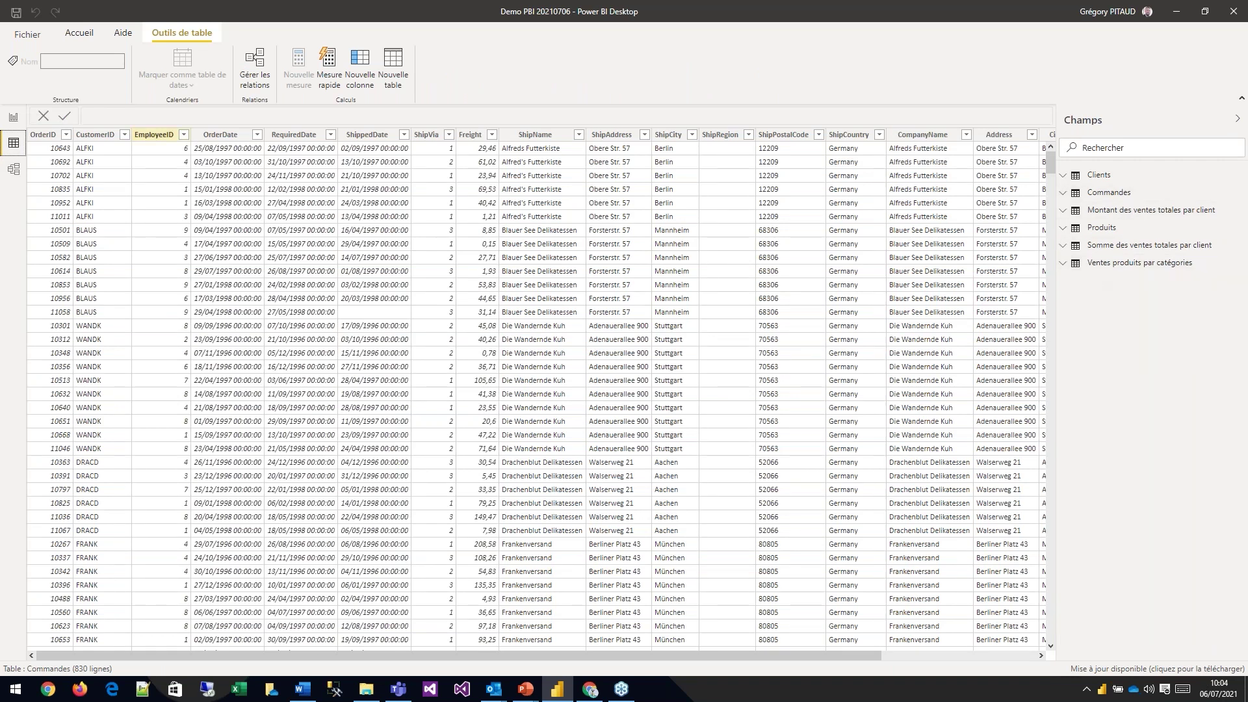
{"action": "left_click", "coordinate": [14, 119]}
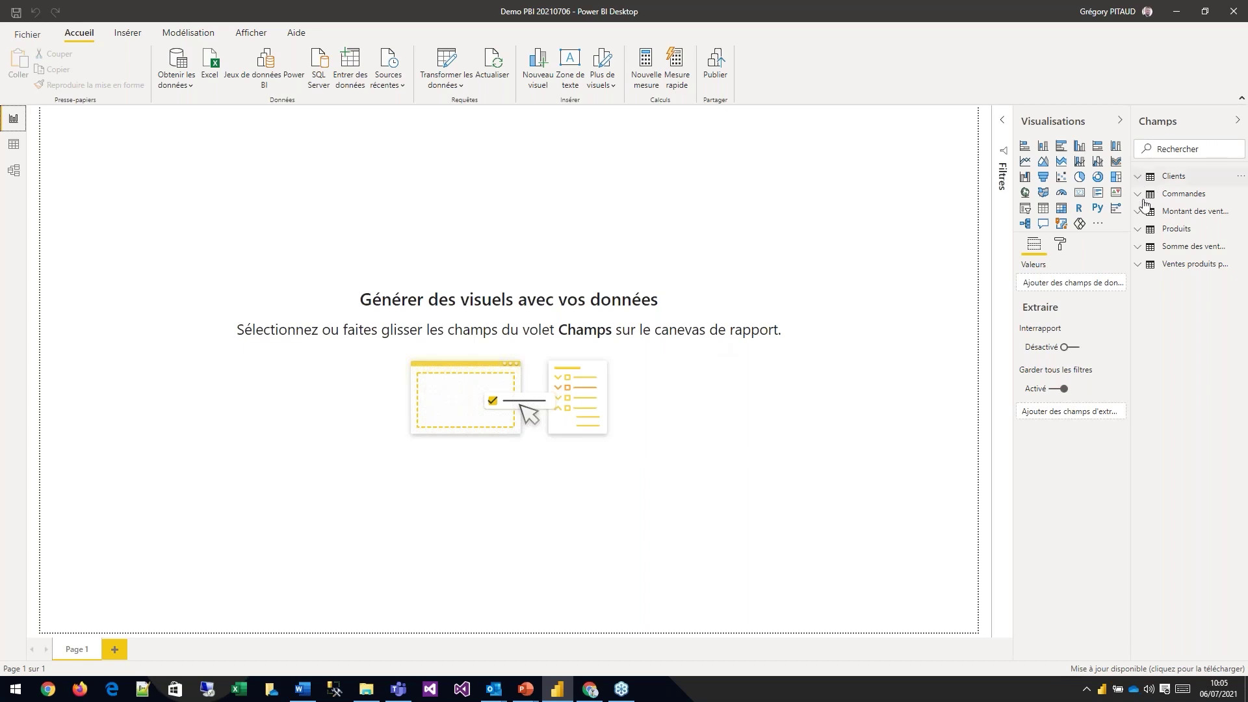
{"action": "left_click", "coordinate": [1174, 176]}
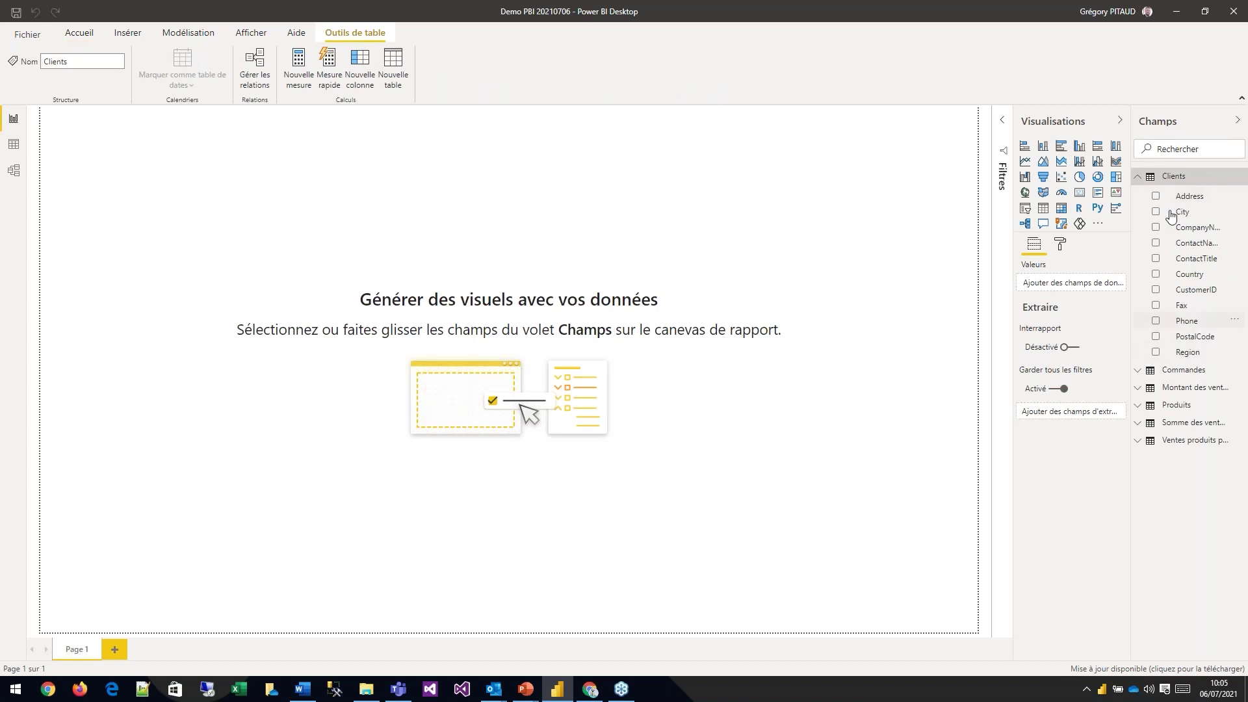
{"action": "left_click", "coordinate": [1139, 180]}
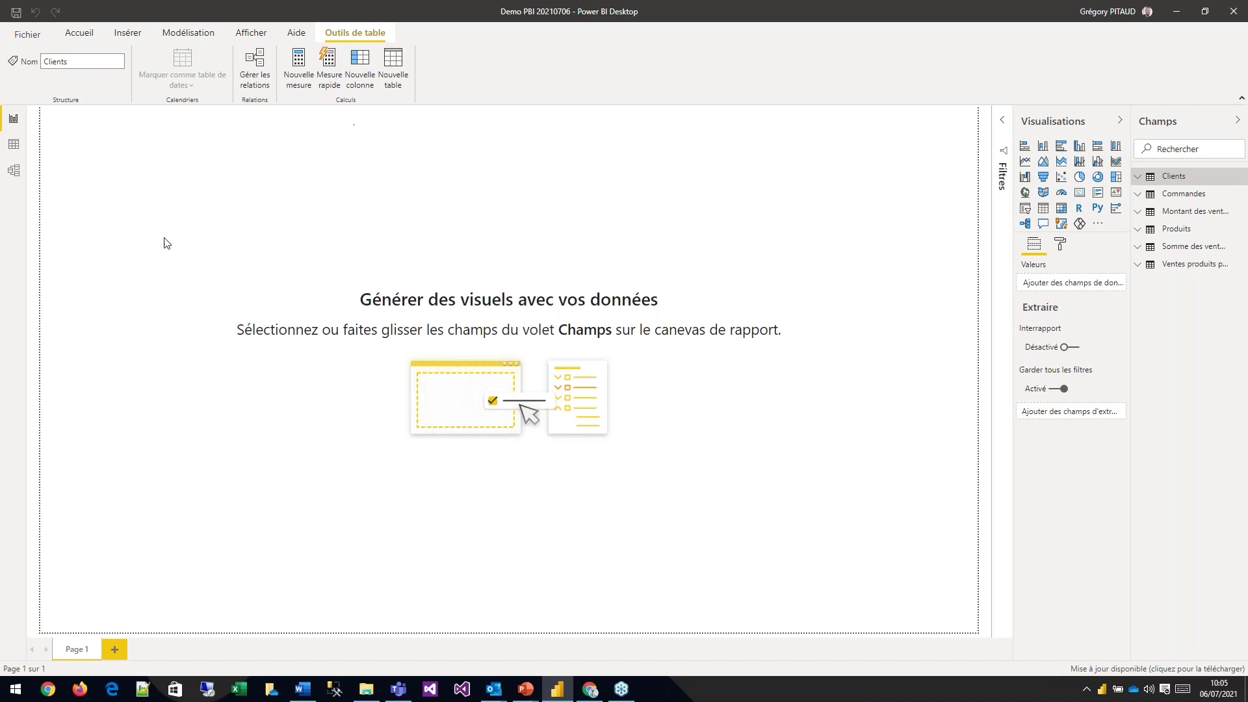
{"action": "left_click", "coordinate": [115, 649]}
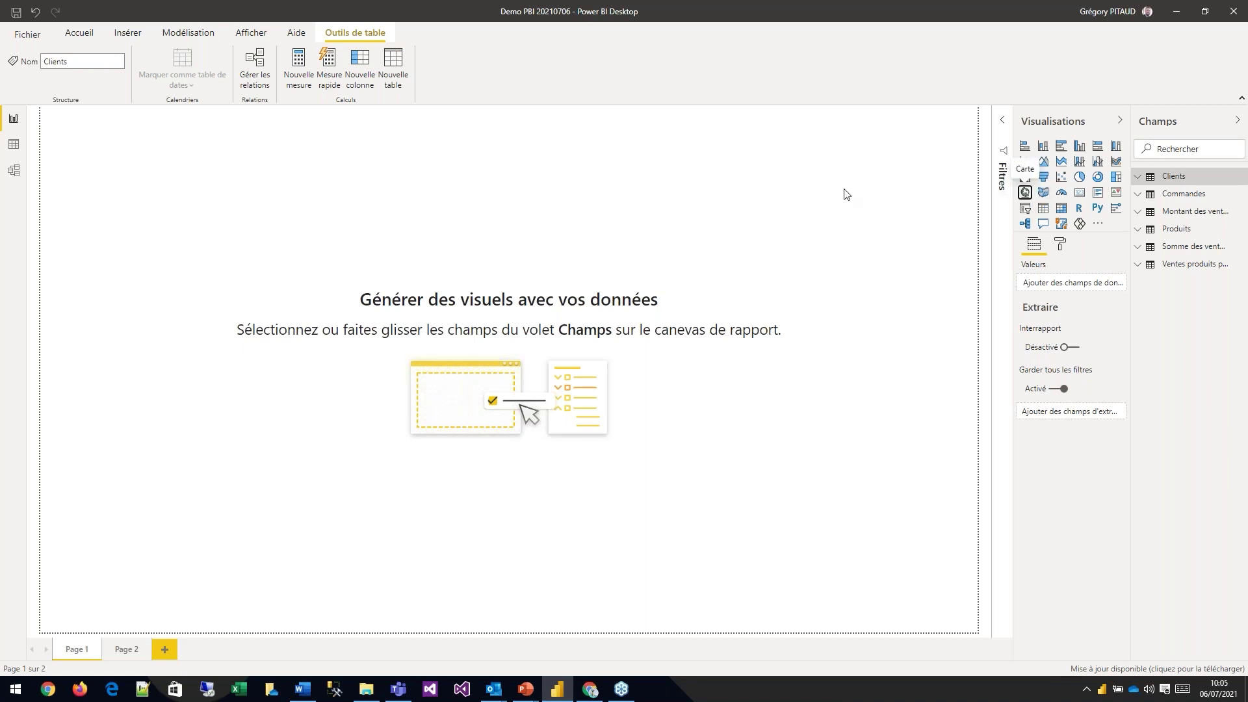
Step: Insert a Map (Carte) visual on Page 1 and look over its title formatting options
{"action": "left_click", "coordinate": [1026, 192]}
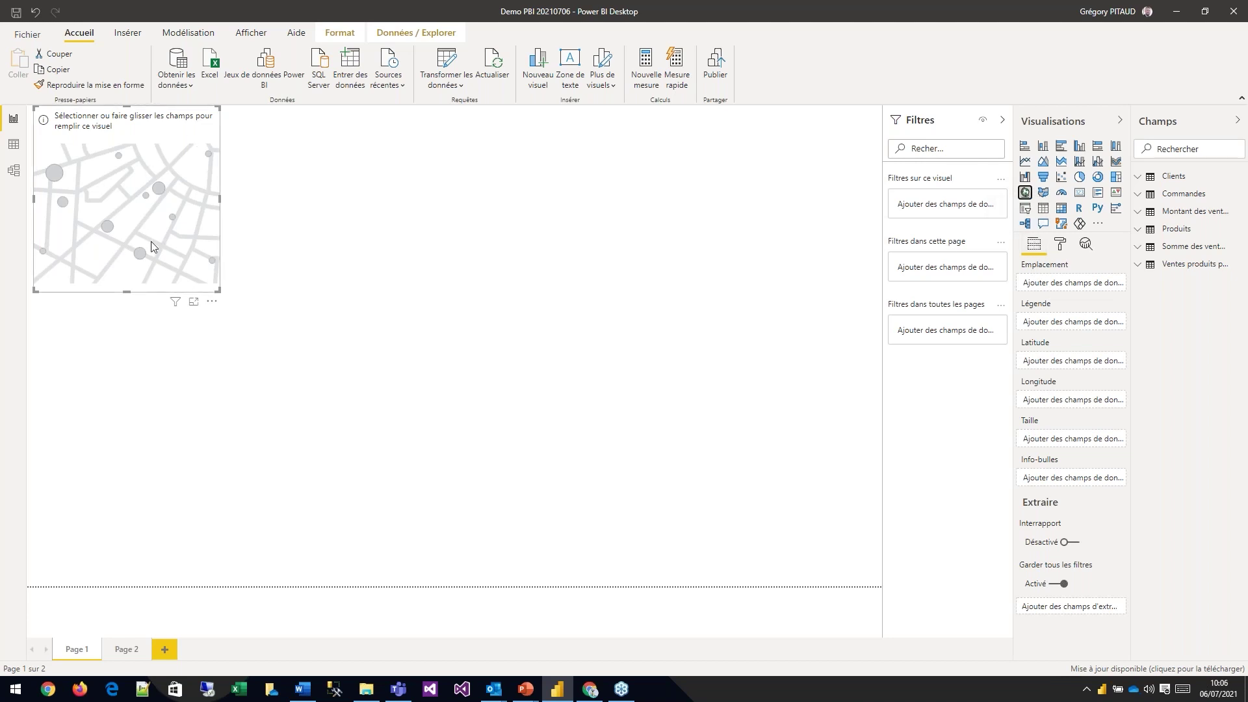
{"action": "left_click", "coordinate": [1062, 247]}
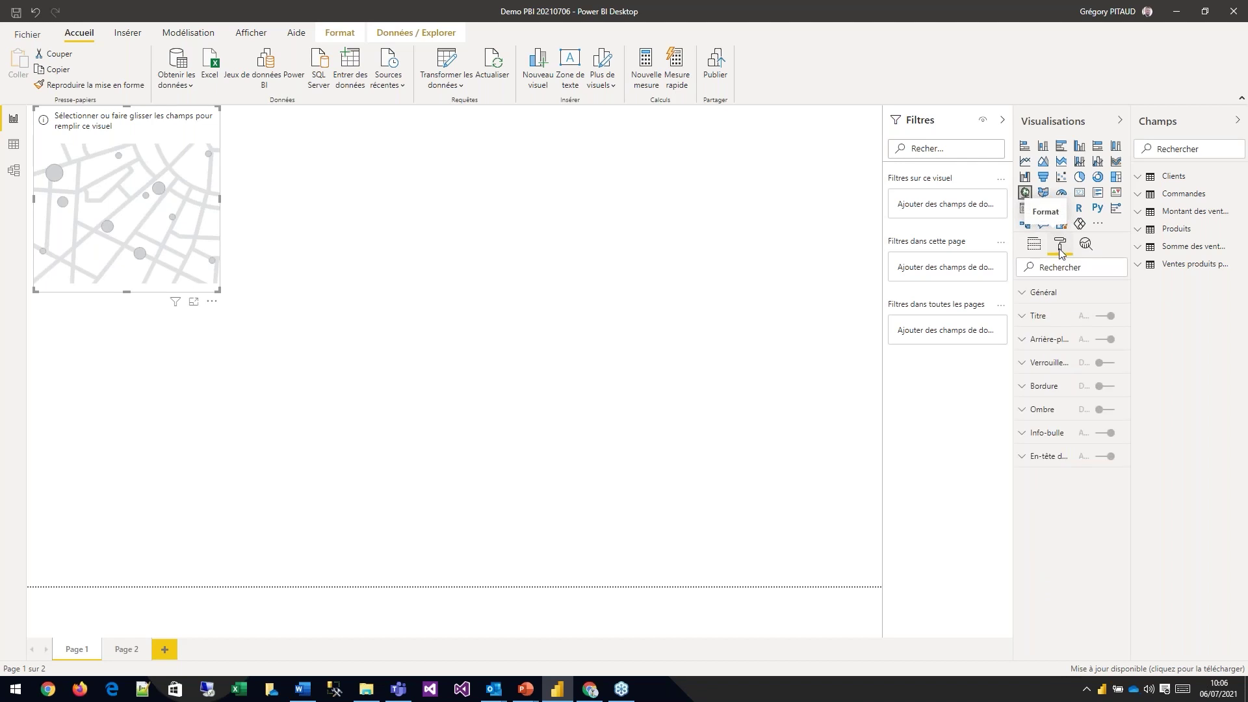
{"action": "left_click", "coordinate": [1024, 319]}
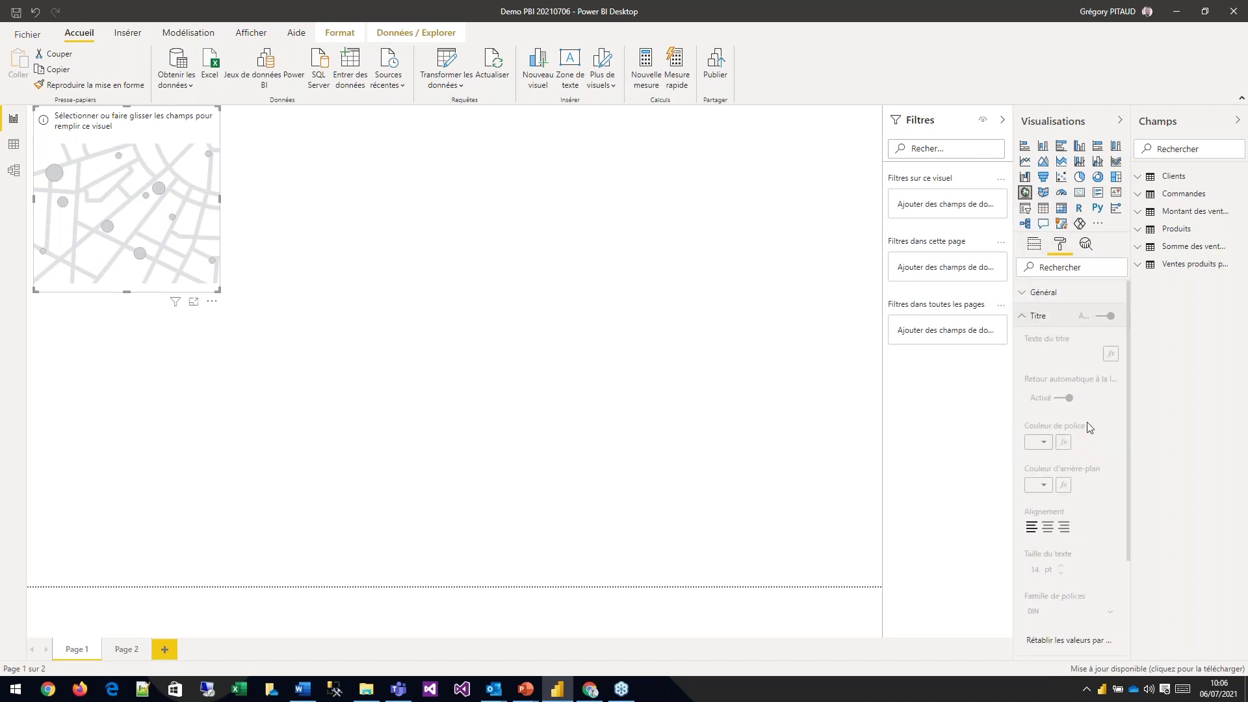
{"action": "left_click", "coordinate": [1025, 320]}
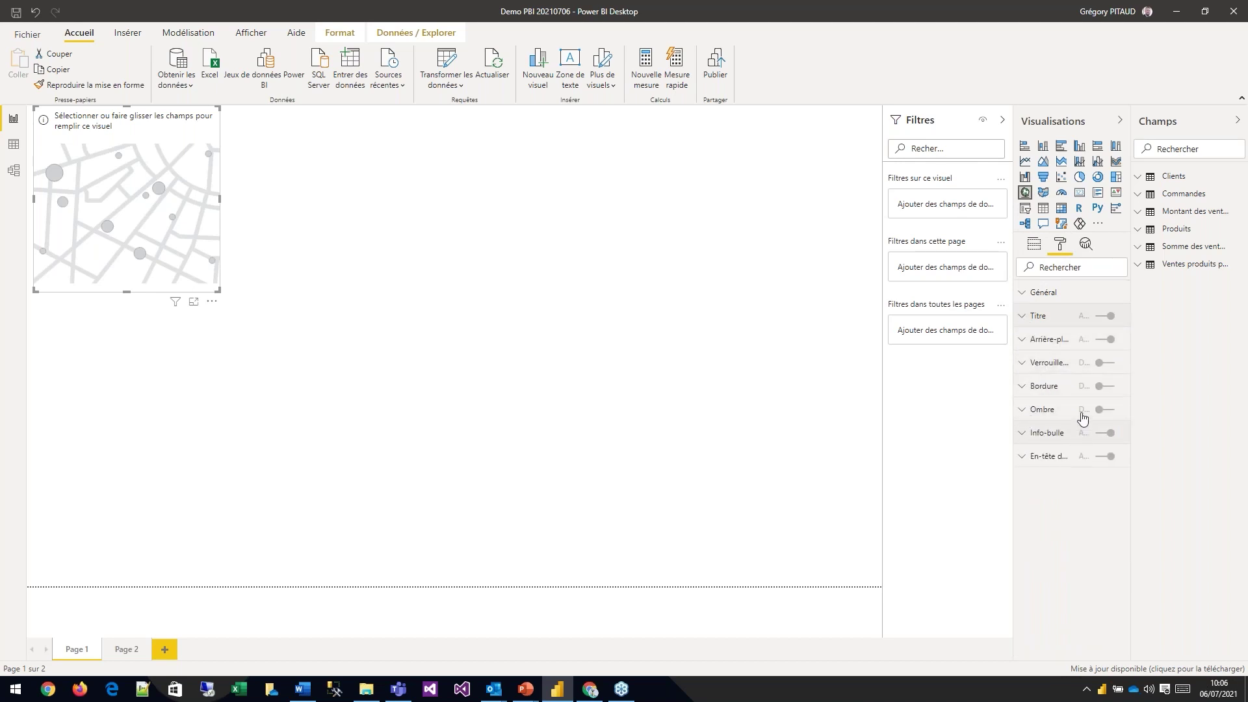
Step: Use Clients.Country from the "Somme des ventes totales par client" table as the map's location (Emplacement)
{"action": "left_click", "coordinate": [1035, 246]}
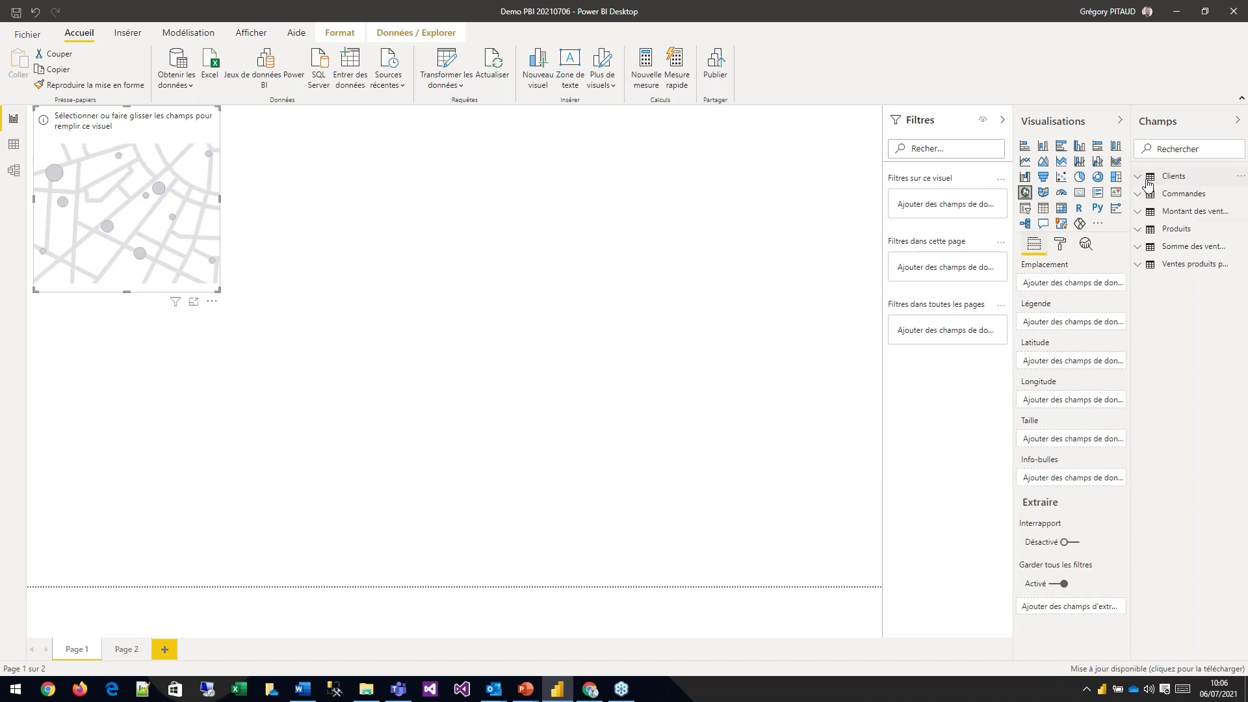
{"action": "left_click", "coordinate": [1138, 248]}
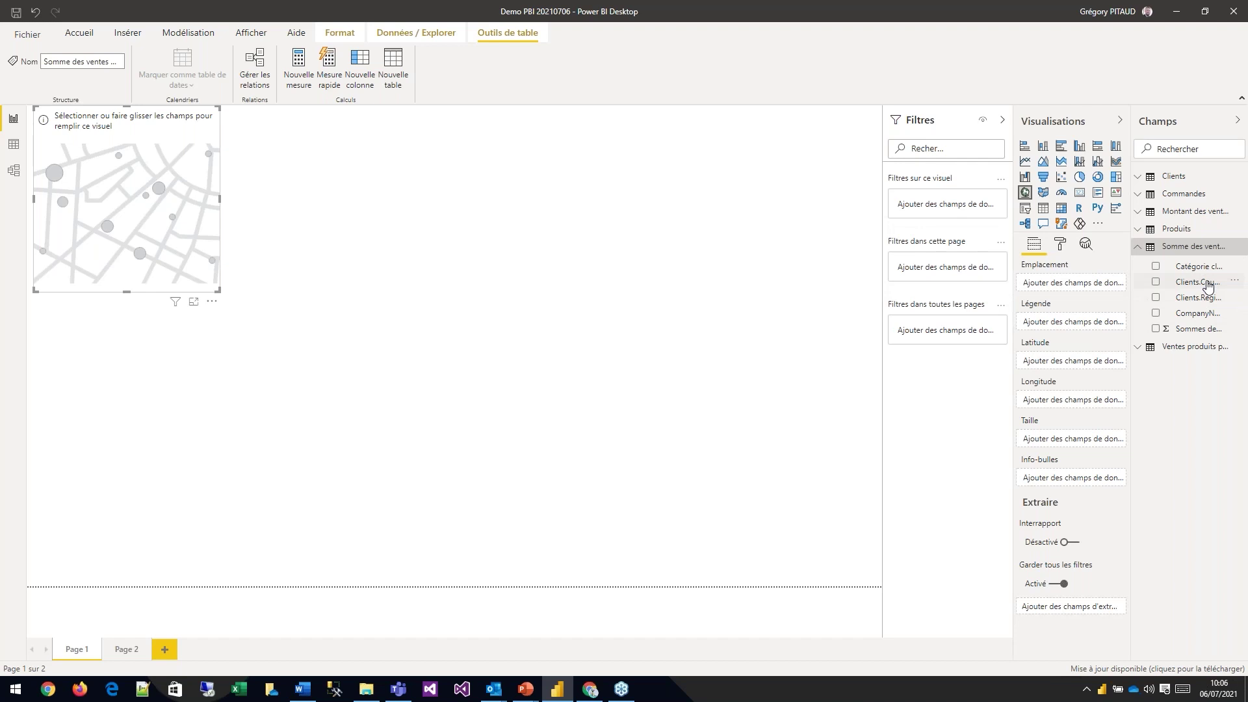
{"action": "left_click_drag", "start_coordinate": [1208, 286], "coordinate": [1075, 289]}
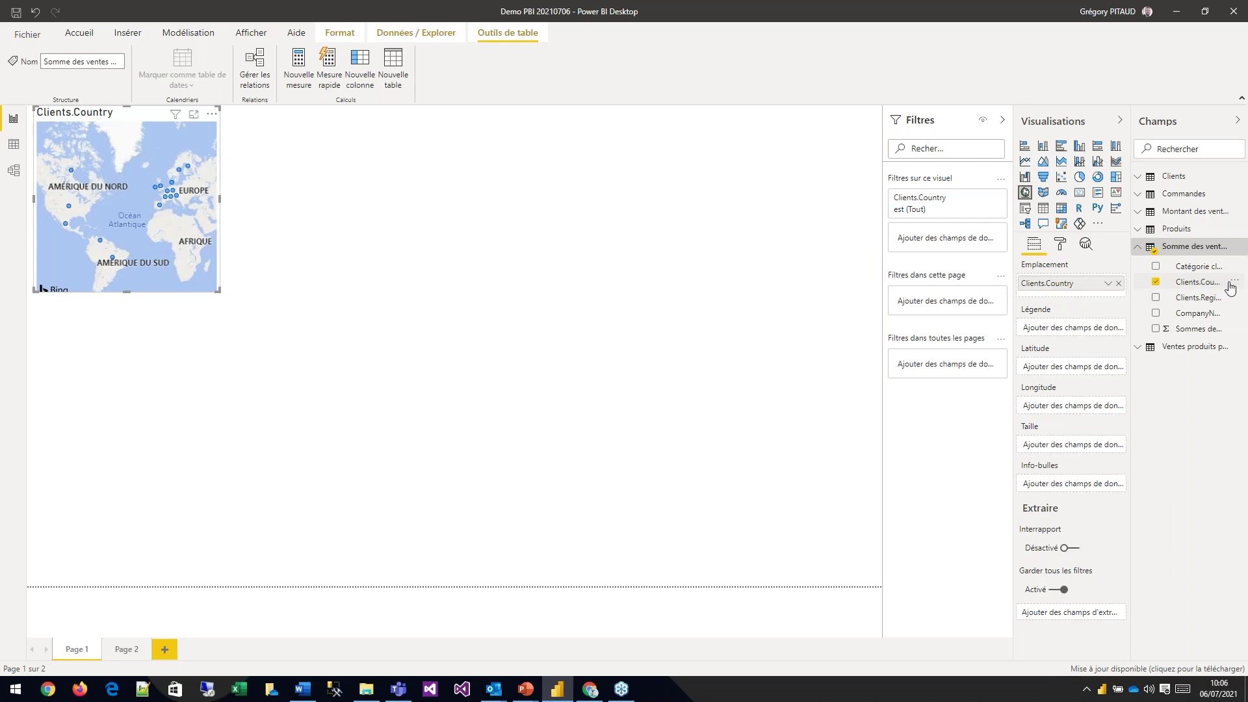
Step: Rename the Clients.Country field to "Pays"
{"action": "left_click", "coordinate": [1235, 284]}
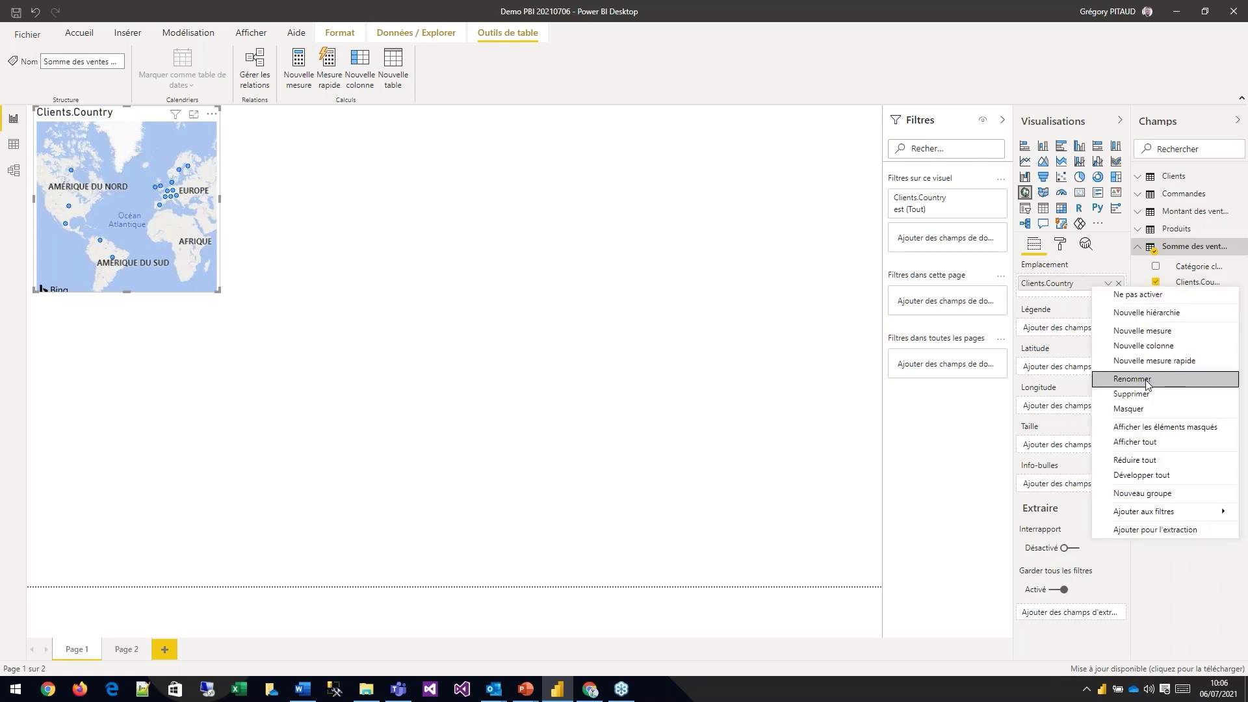
{"action": "key", "text": "Escape"}
{"action": "double_click", "coordinate": [1227, 283]}
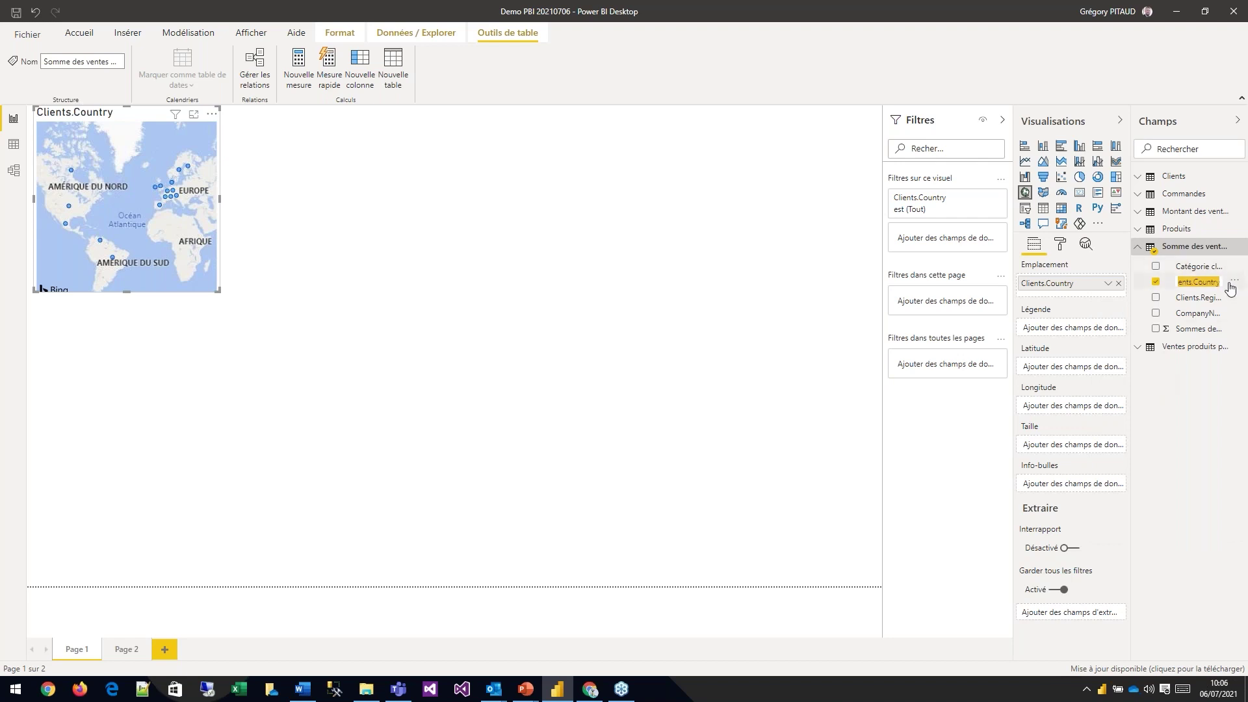
{"action": "type", "text": "Pays"}
{"action": "key", "text": "Return"}
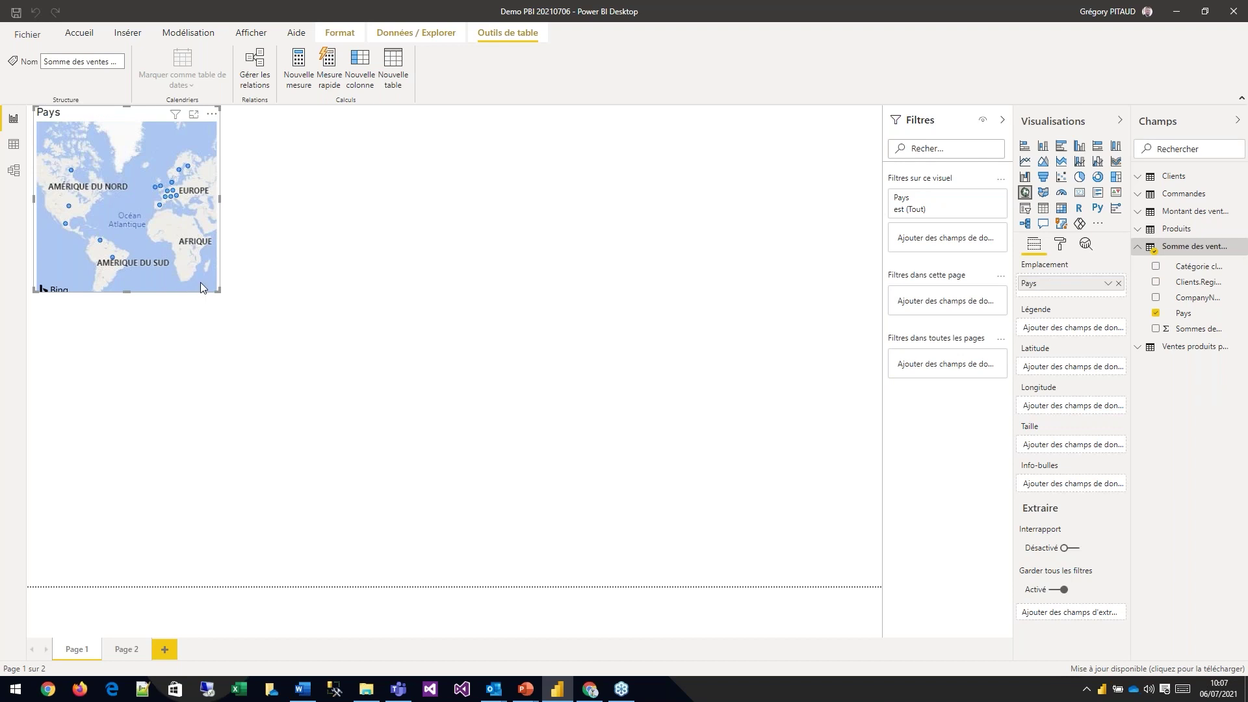
Step: Widen the map visual and size its bubbles (Taille) by the Sommes des ventes field
{"action": "left_click_drag", "start_coordinate": [306, 293], "coordinate": [353, 296]}
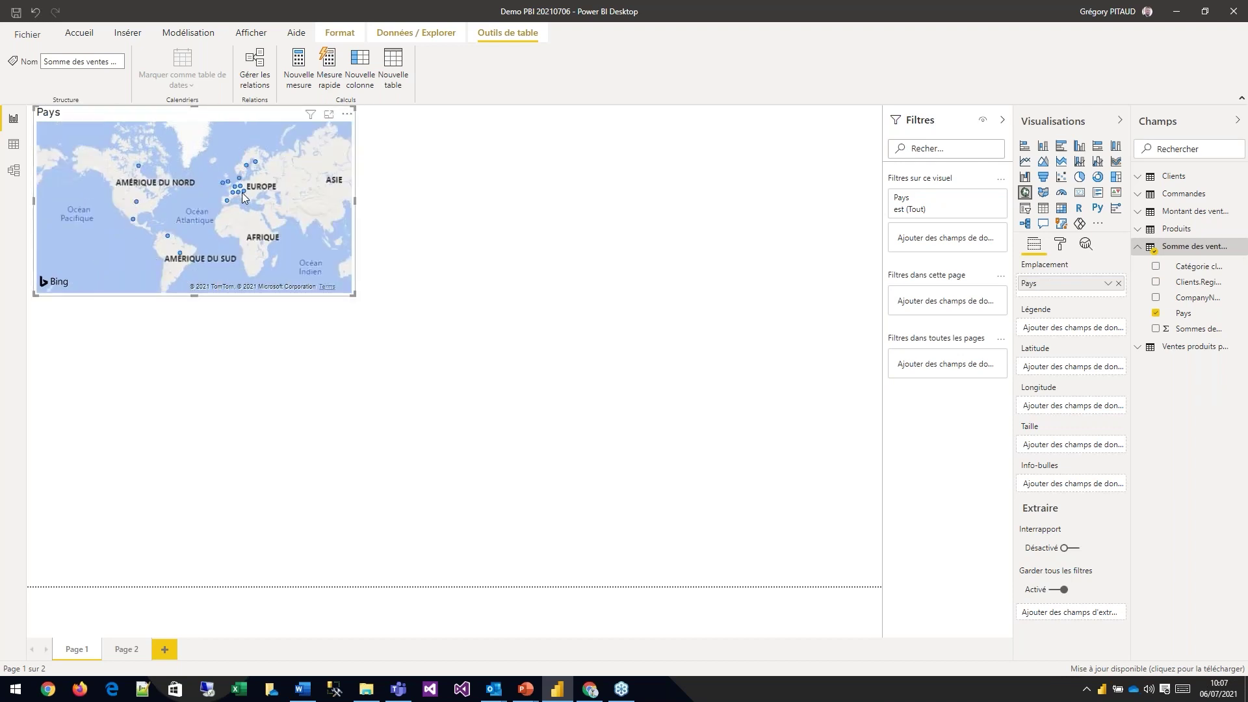
{"action": "scroll", "coordinate": [242, 197], "scroll_direction": "up", "scroll_amount": 5}
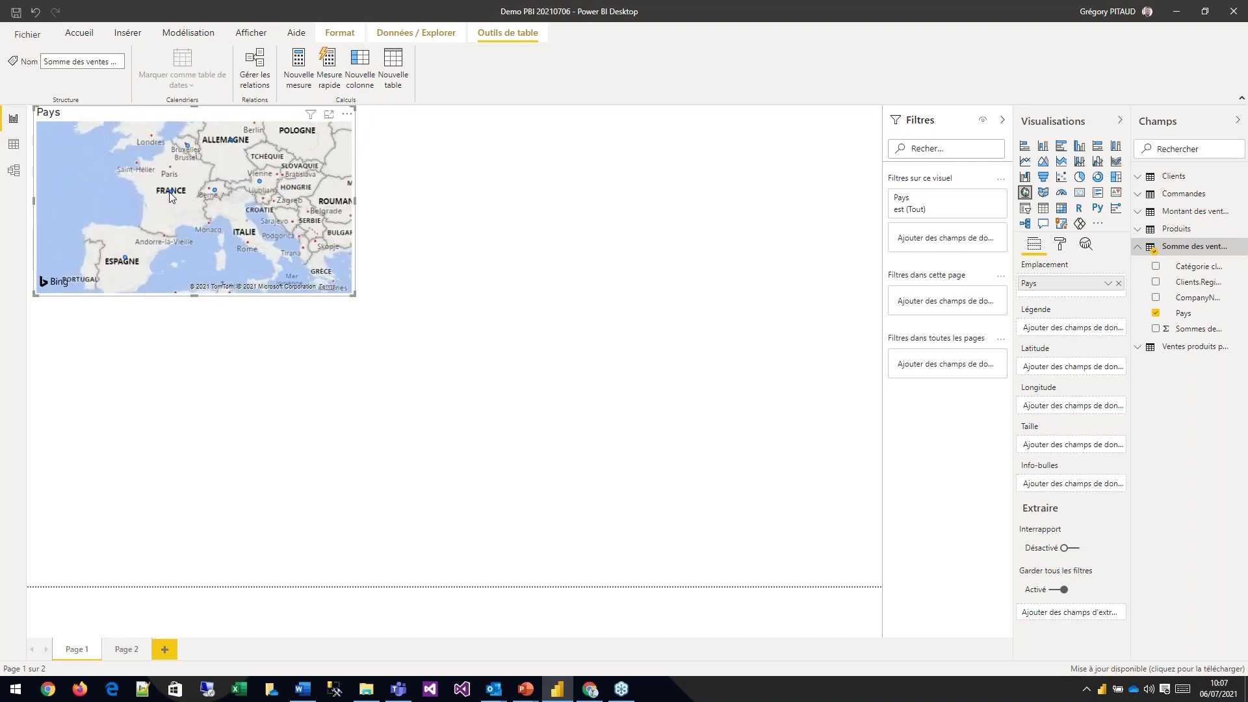
{"action": "mouse_move", "coordinate": [170, 197]}
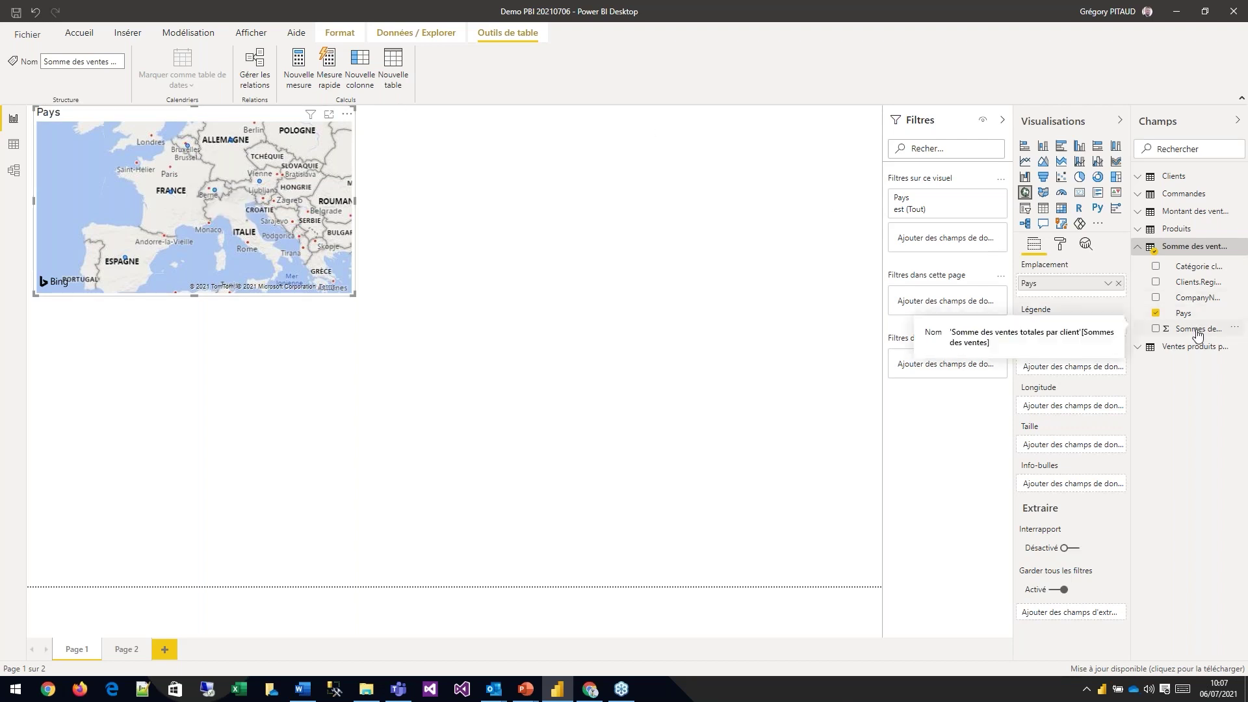
{"action": "left_click_drag", "start_coordinate": [1199, 335], "coordinate": [1071, 453]}
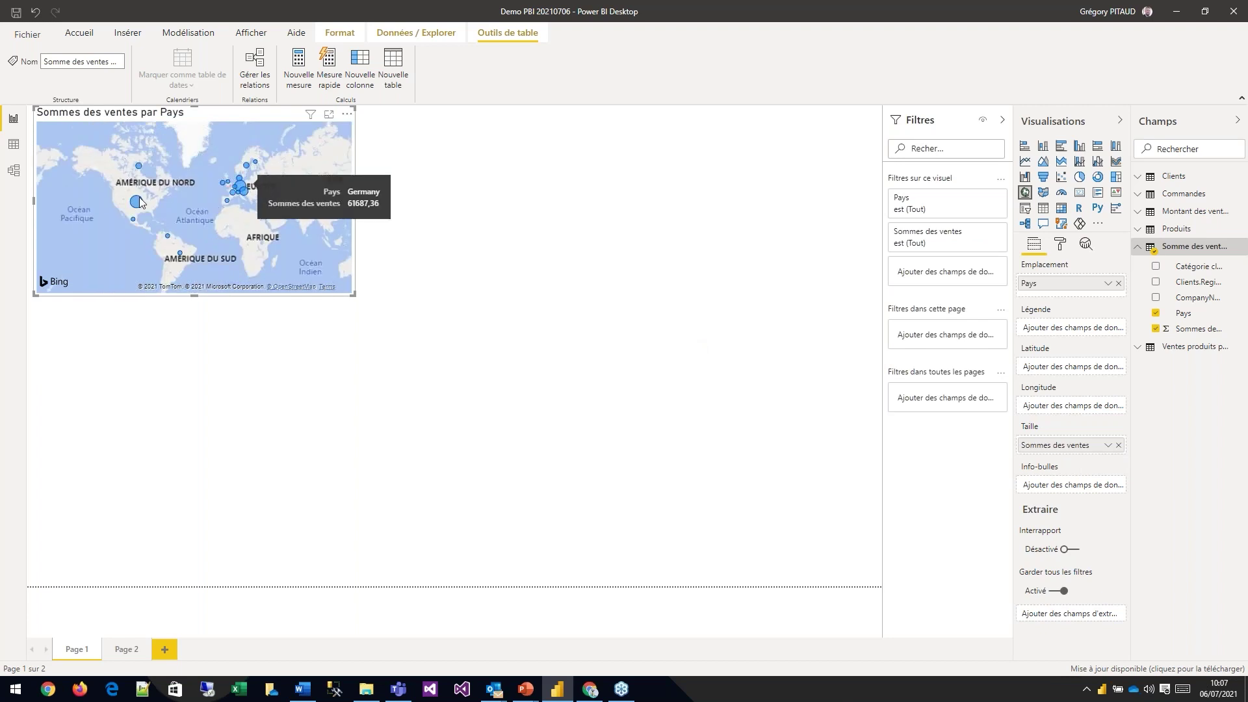
{"action": "mouse_move", "coordinate": [137, 204]}
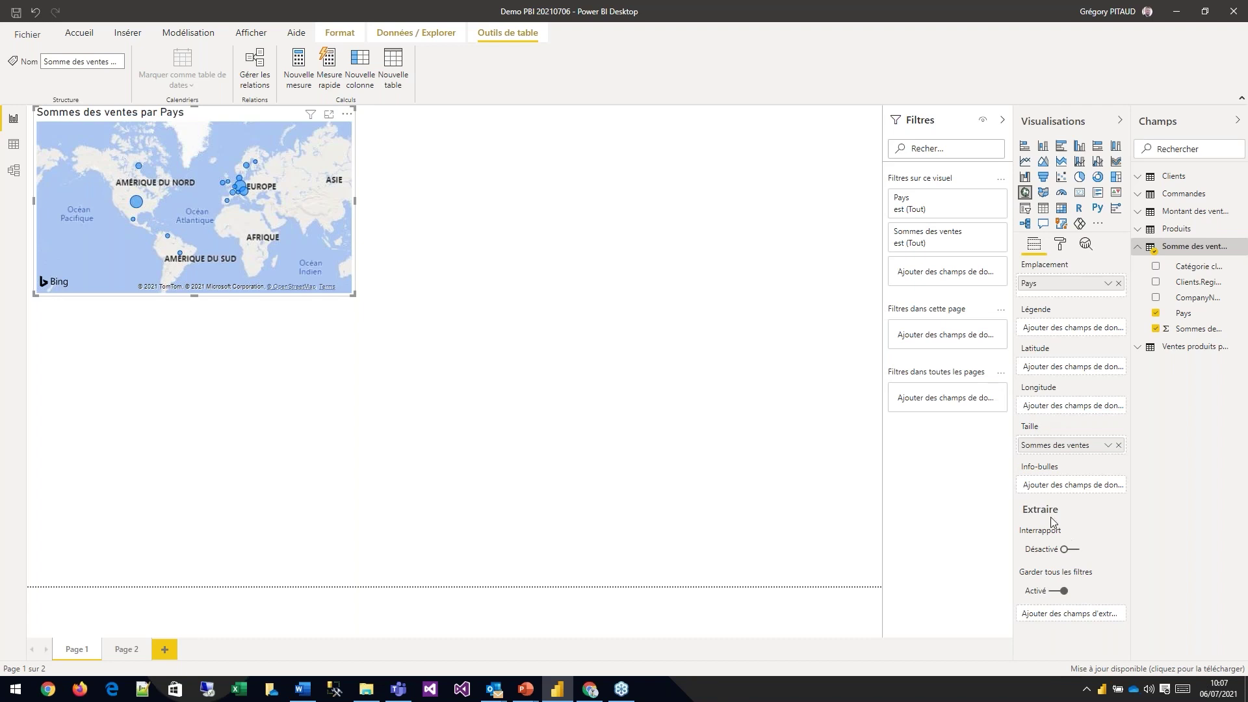
Step: Set the map visual's title text to "CA par Pays"
{"action": "left_click", "coordinate": [1060, 244]}
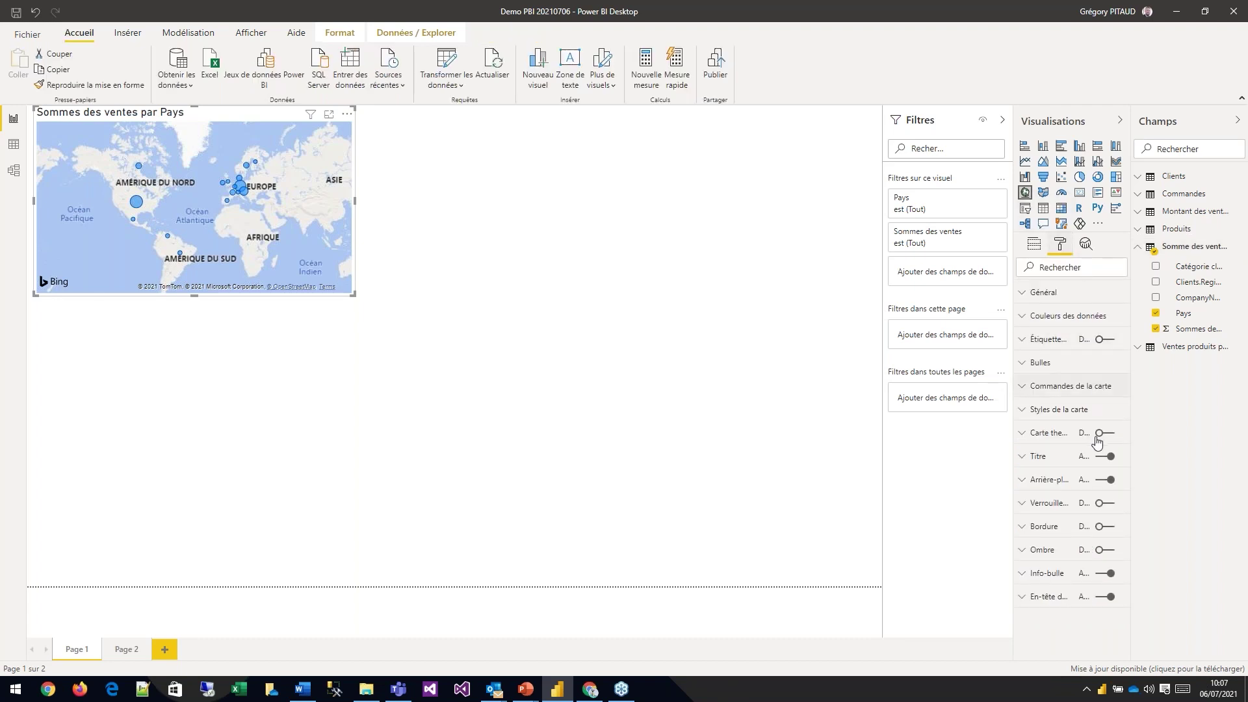
{"action": "left_click", "coordinate": [1024, 299]}
{"action": "left_click", "coordinate": [1024, 298]}
{"action": "left_click", "coordinate": [1023, 461]}
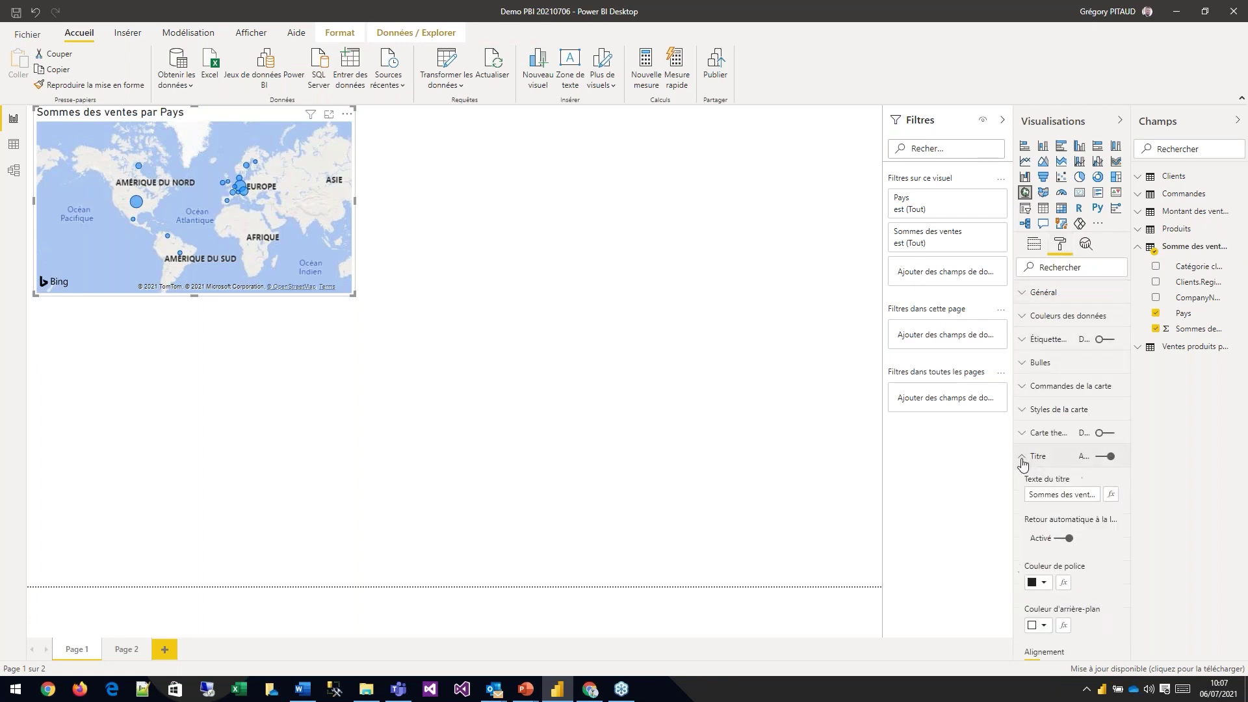
{"action": "left_click", "coordinate": [1066, 494]}
{"action": "key", "text": "ctrl+a"}
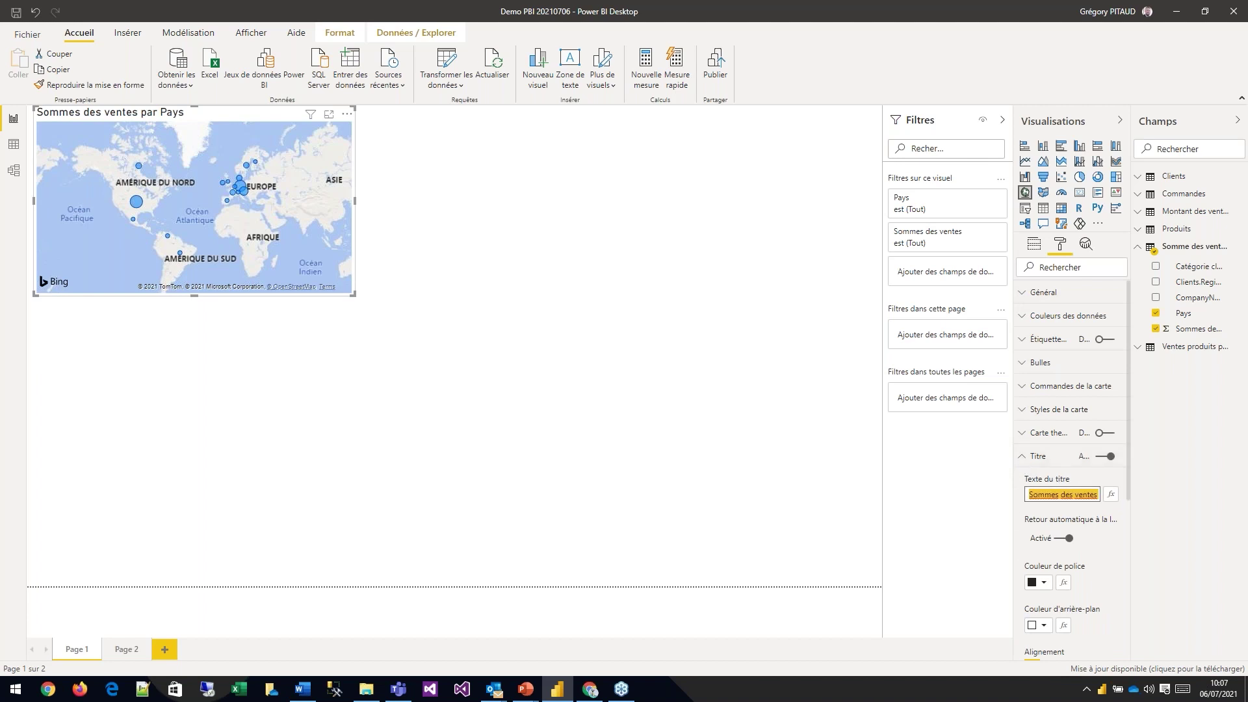
{"action": "type", "text": "CA par Pays"}
{"action": "key", "text": "Tab"}
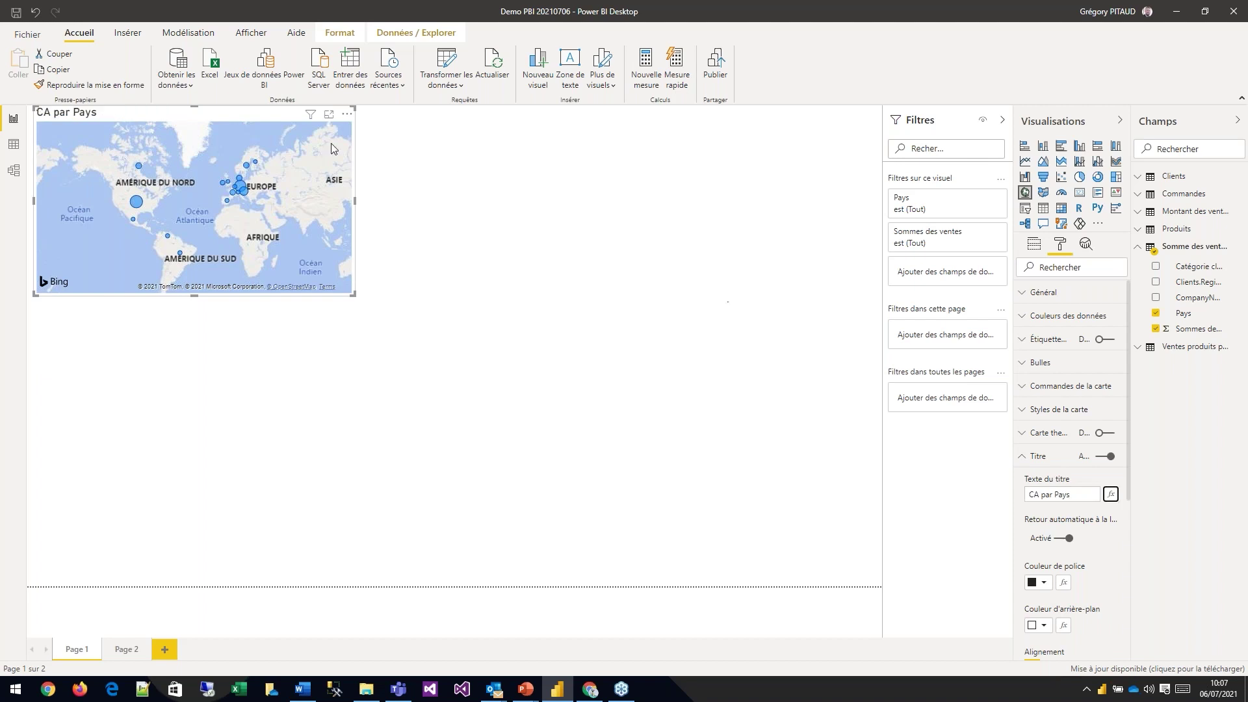
Step: Change the map's default data colour to a violet shade from the theme palette
{"action": "scroll", "coordinate": [1095, 572], "scroll_direction": "down", "scroll_amount": 4}
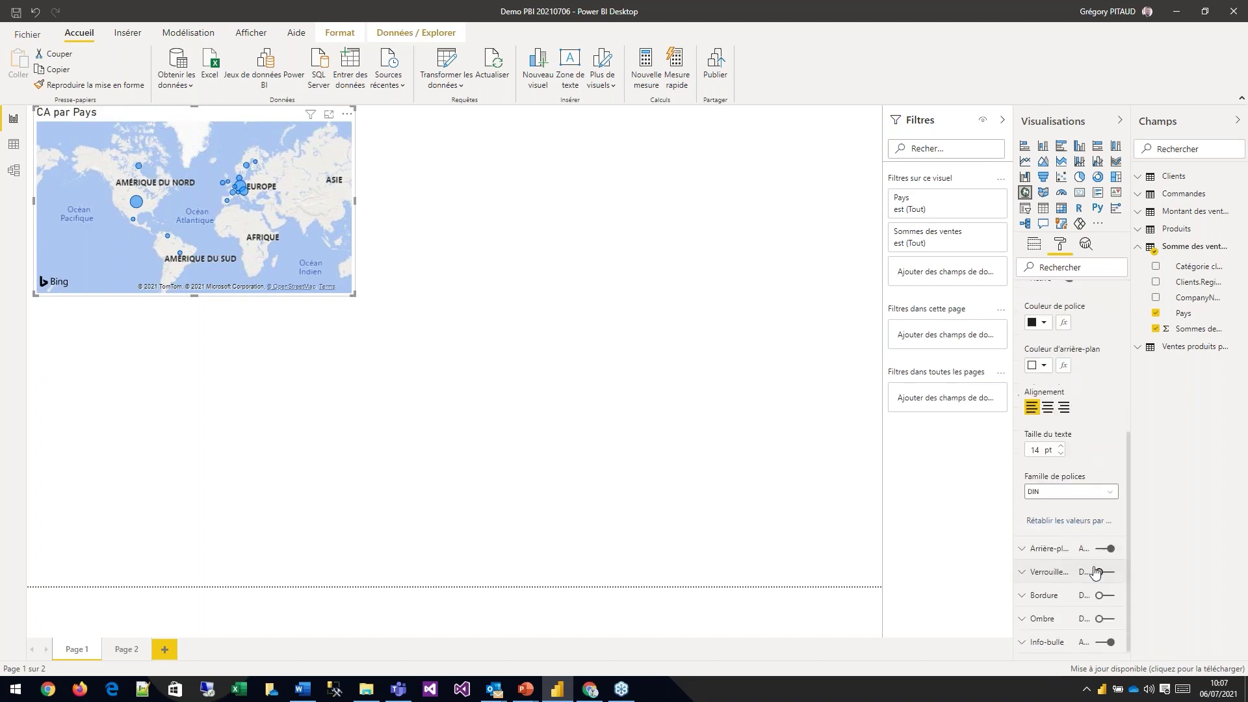
{"action": "scroll", "coordinate": [1091, 553], "scroll_direction": "up", "scroll_amount": 4}
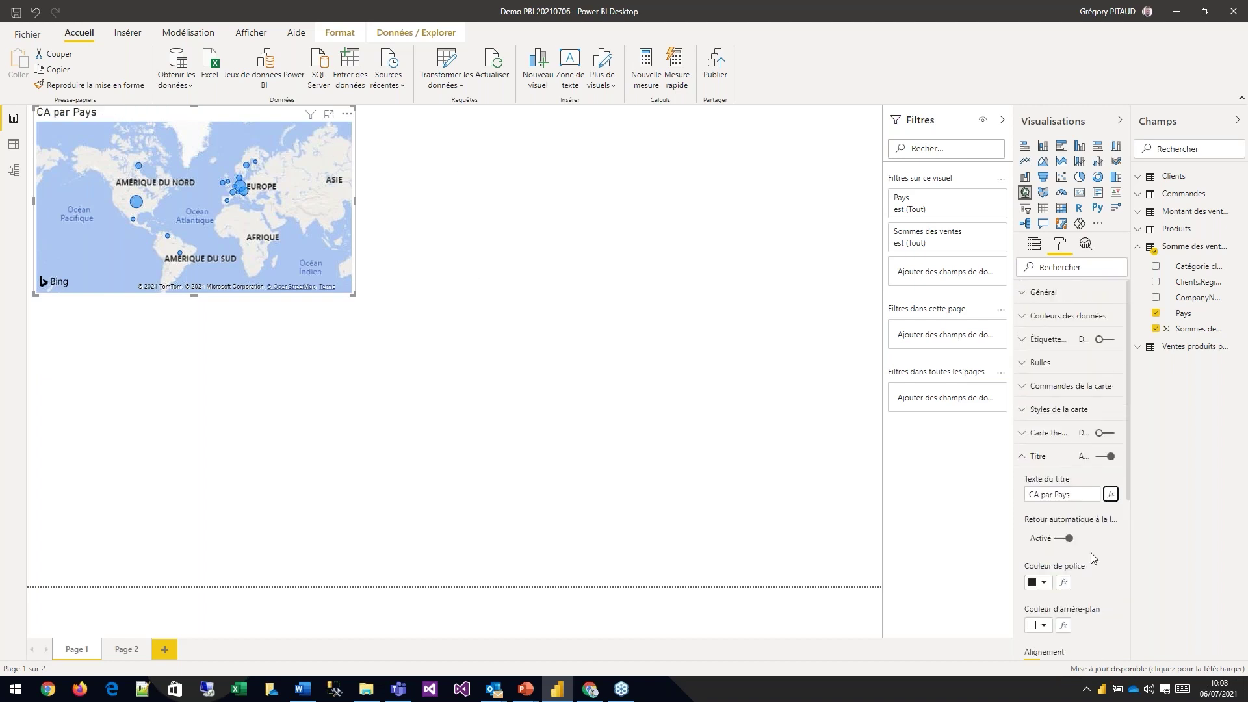
{"action": "left_click", "coordinate": [1026, 319]}
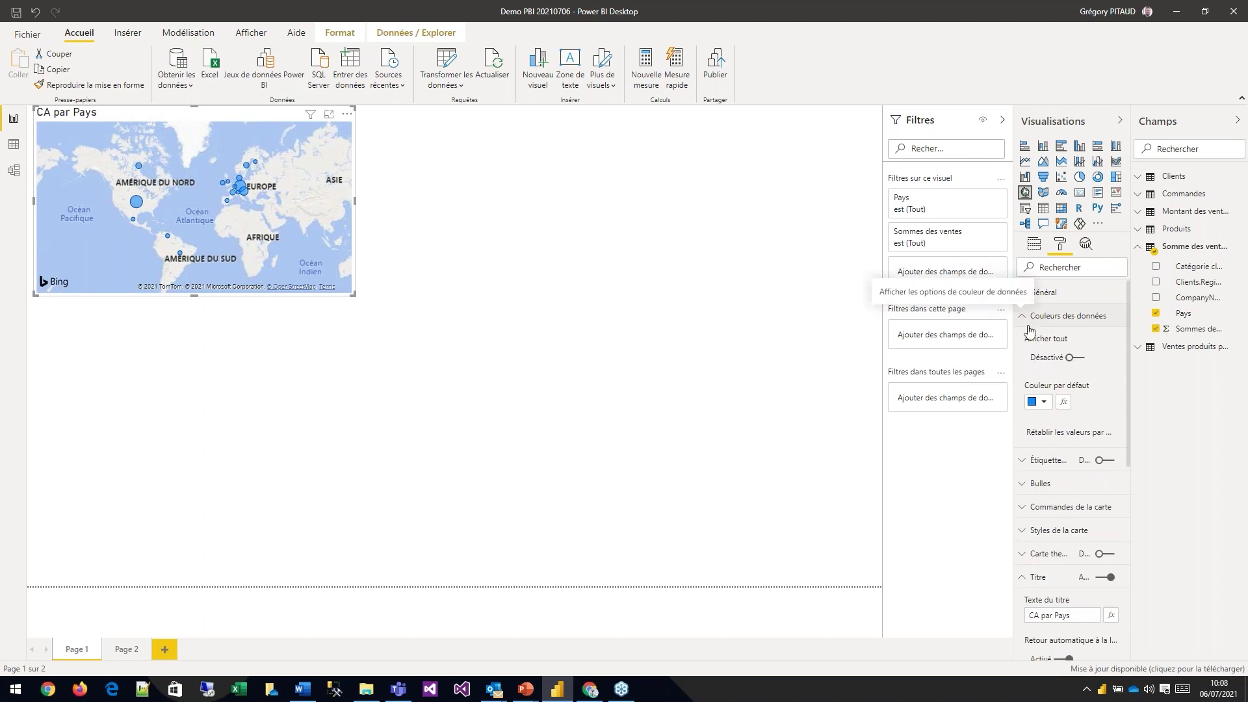
{"action": "left_click", "coordinate": [1044, 403]}
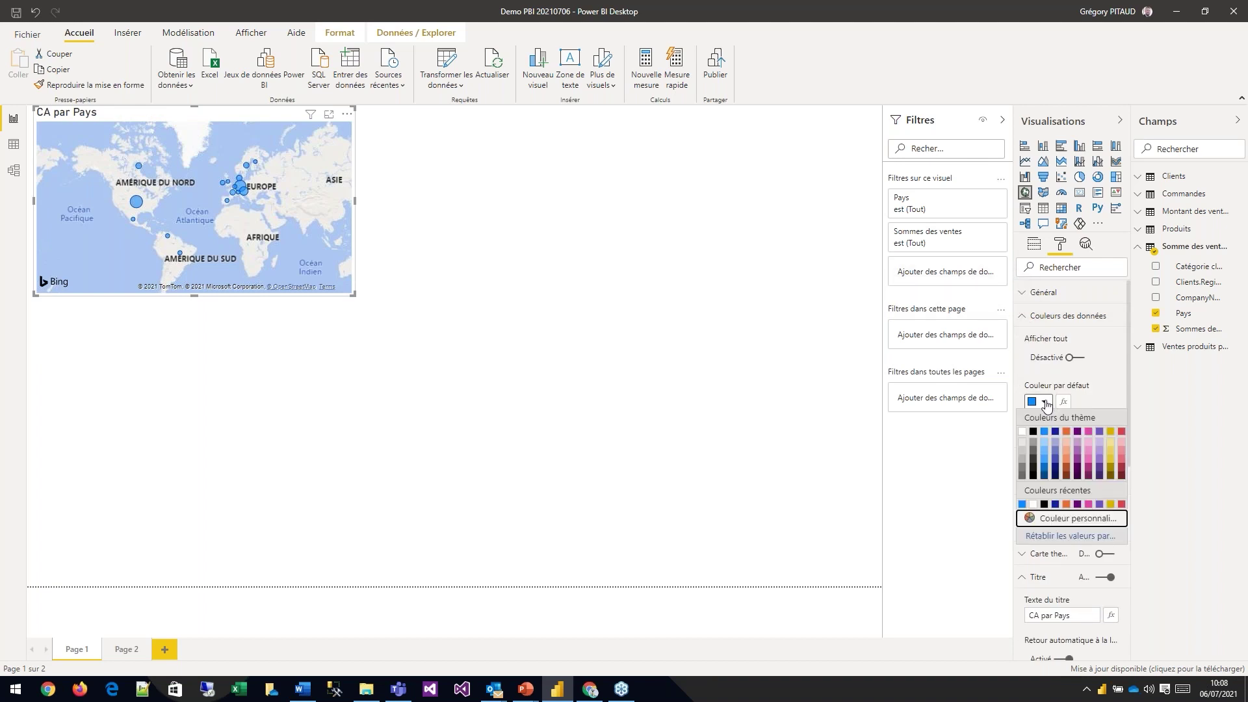
{"action": "left_click", "coordinate": [1102, 458]}
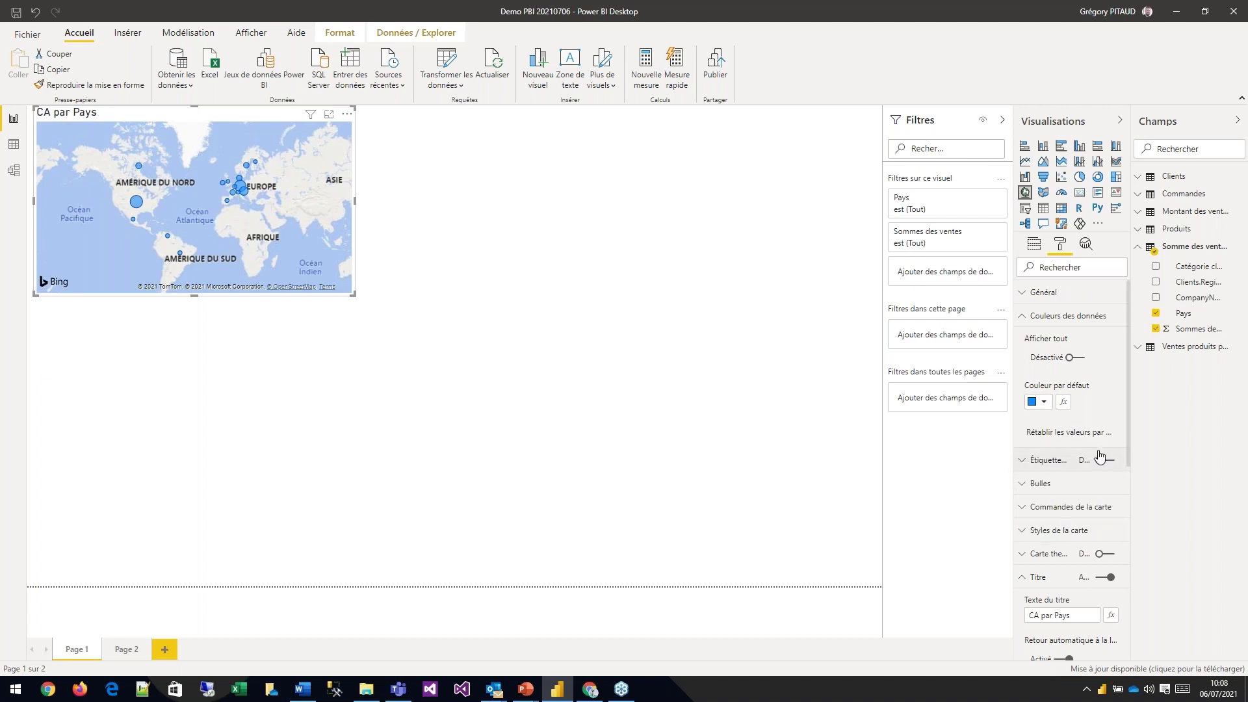
Step: Set the default data colour of the map's bubbles to a light violet theme shade and return to the visual's field settings
{"action": "left_click", "coordinate": [1045, 403]}
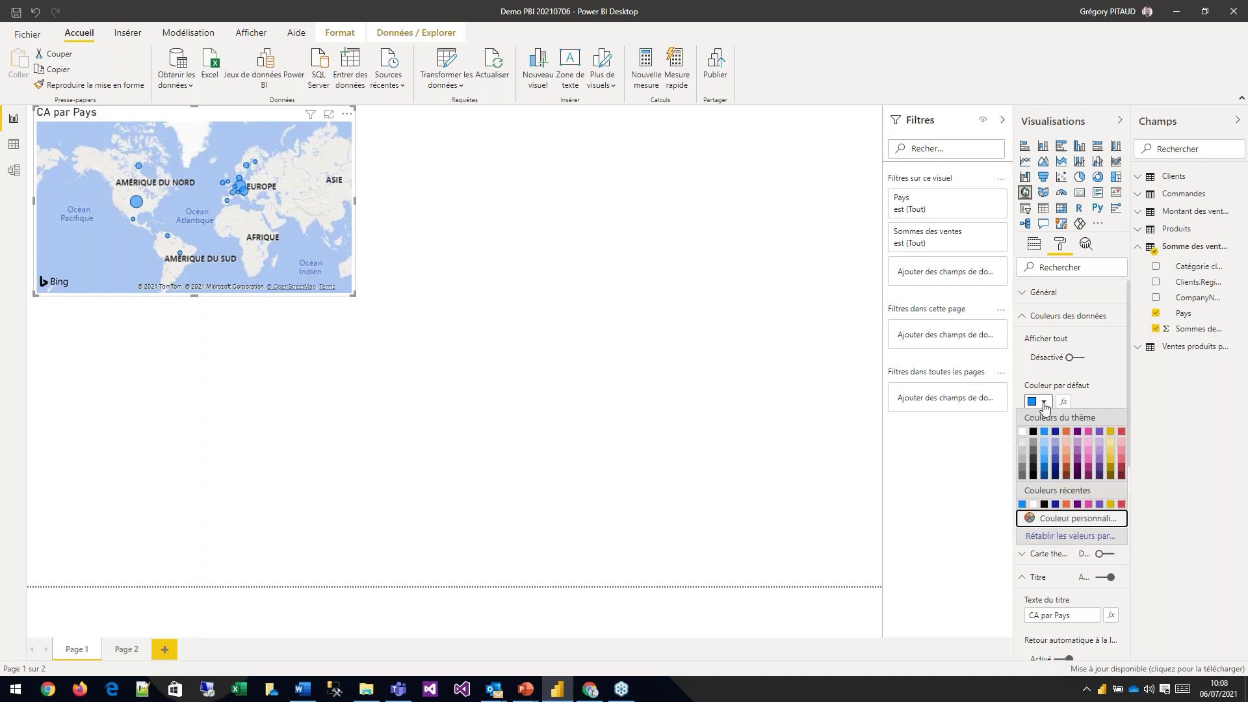
{"action": "left_click", "coordinate": [1100, 455]}
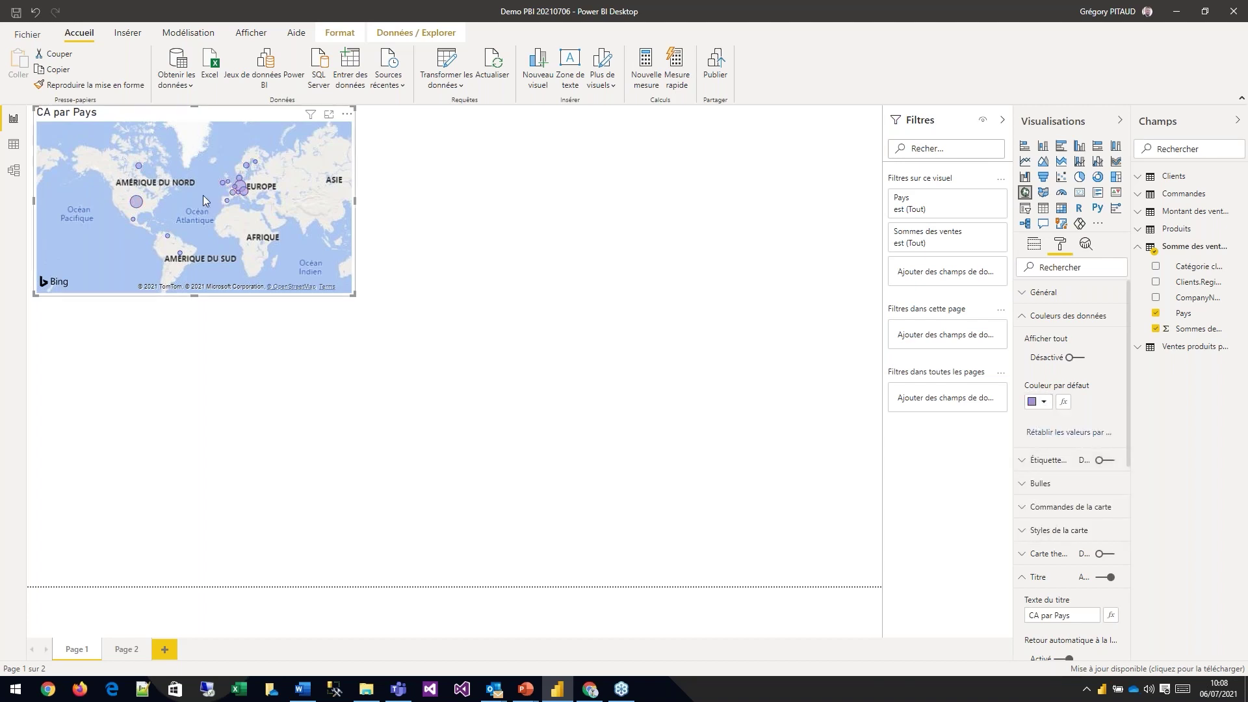
{"action": "left_click", "coordinate": [1034, 245]}
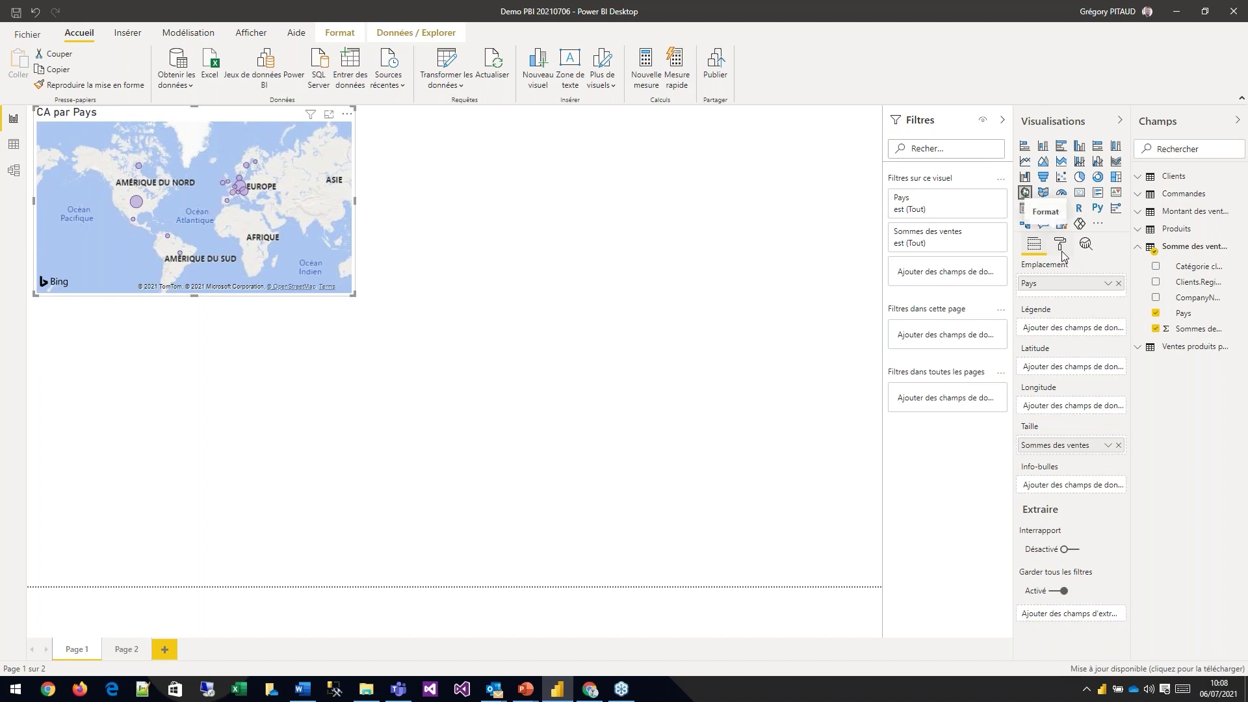
Step: Add a stacked column chart (Histogramme empilé) to the page and place it beside the map
{"action": "left_click", "coordinate": [436, 177]}
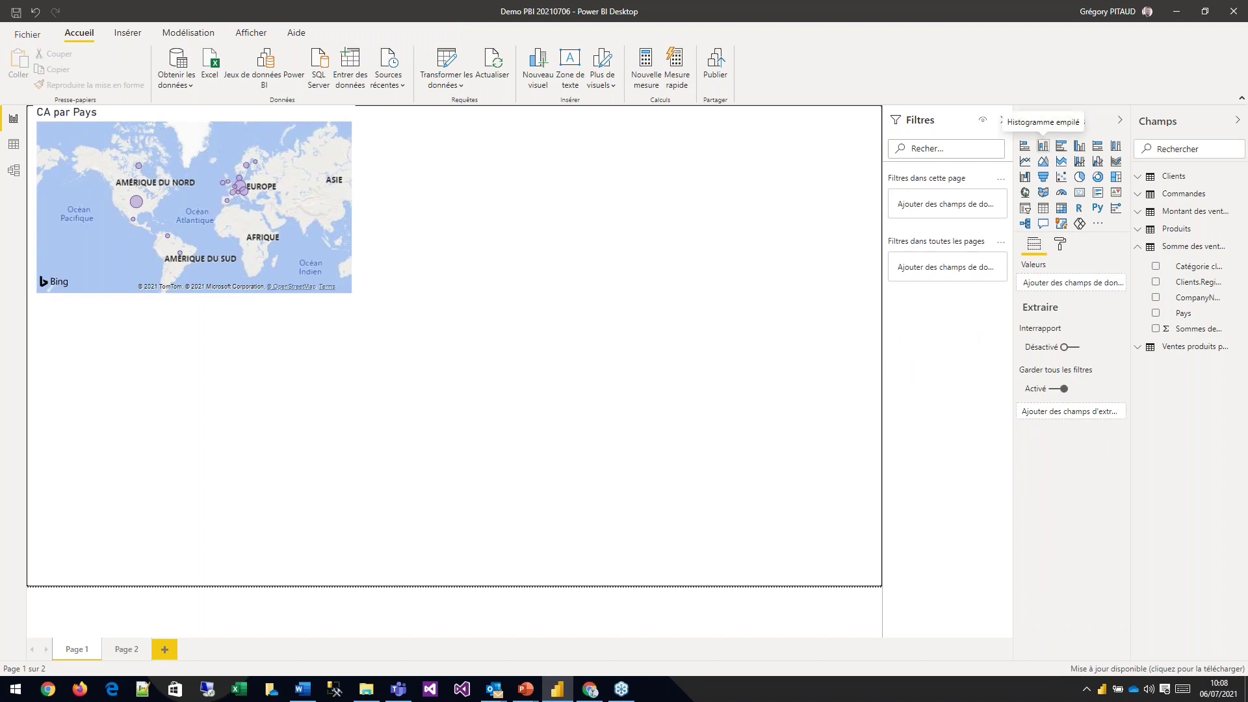
{"action": "left_click", "coordinate": [1044, 146]}
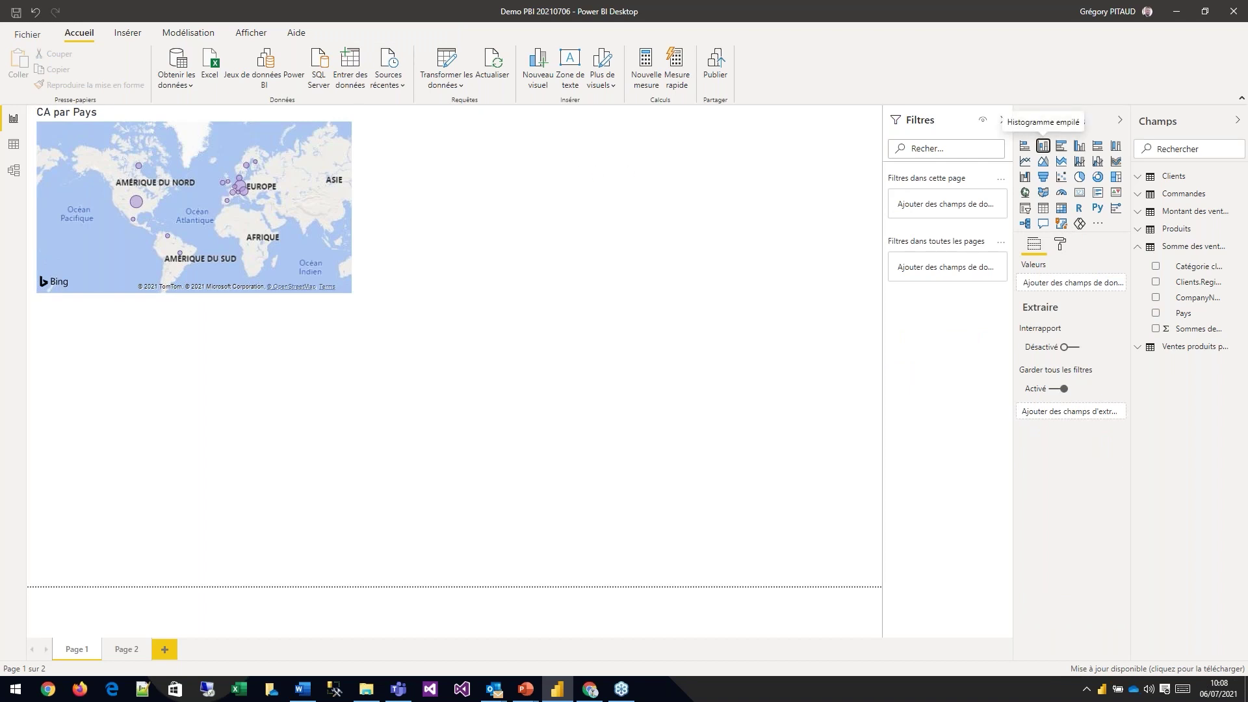
{"action": "left_click_drag", "start_coordinate": [185, 351], "coordinate": [494, 159]}
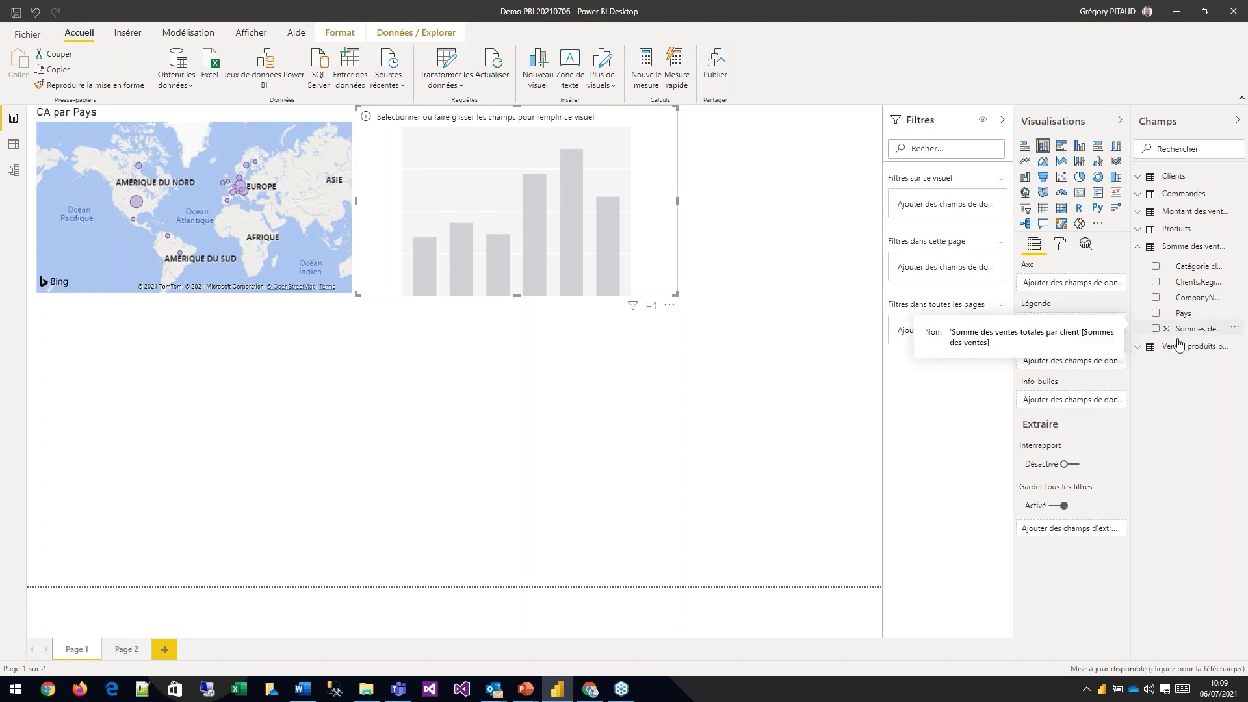
Step: Plot Sommes des ventes by Pays with Catégorie client as legend, and widen the column chart to the page edge
{"action": "left_click_drag", "start_coordinate": [1170, 328], "coordinate": [1062, 359]}
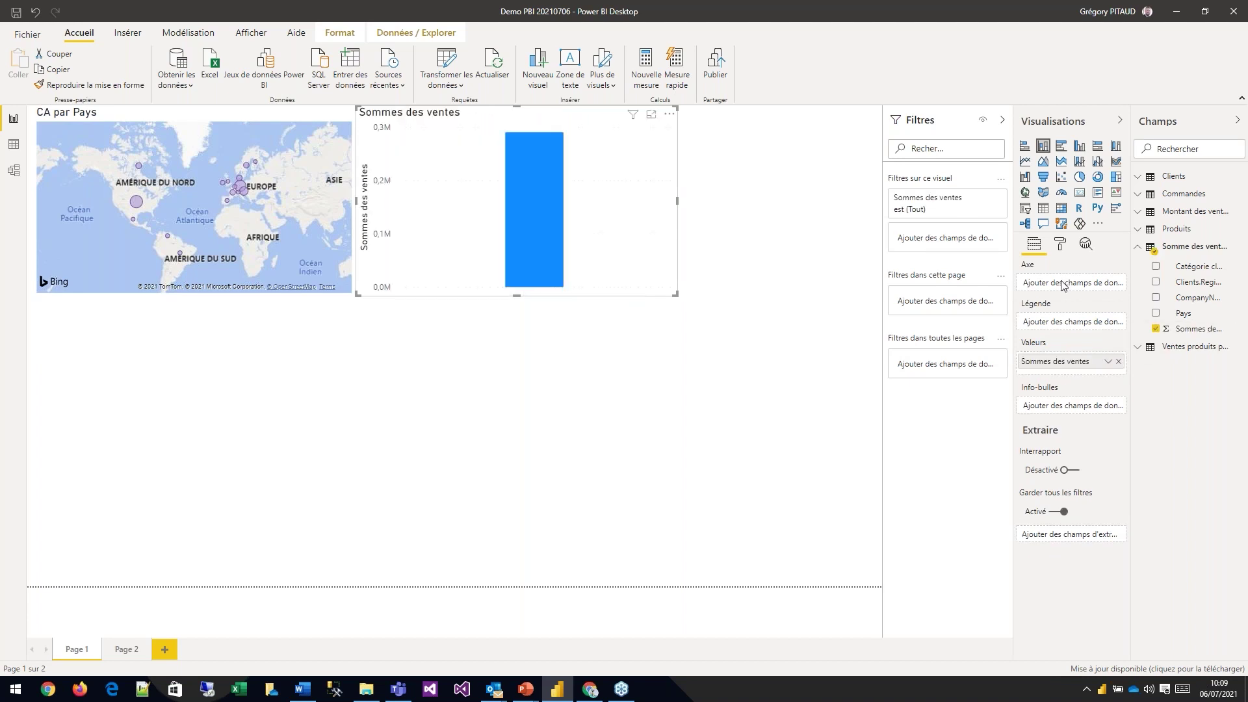
{"action": "left_click_drag", "start_coordinate": [1189, 316], "coordinate": [1081, 290]}
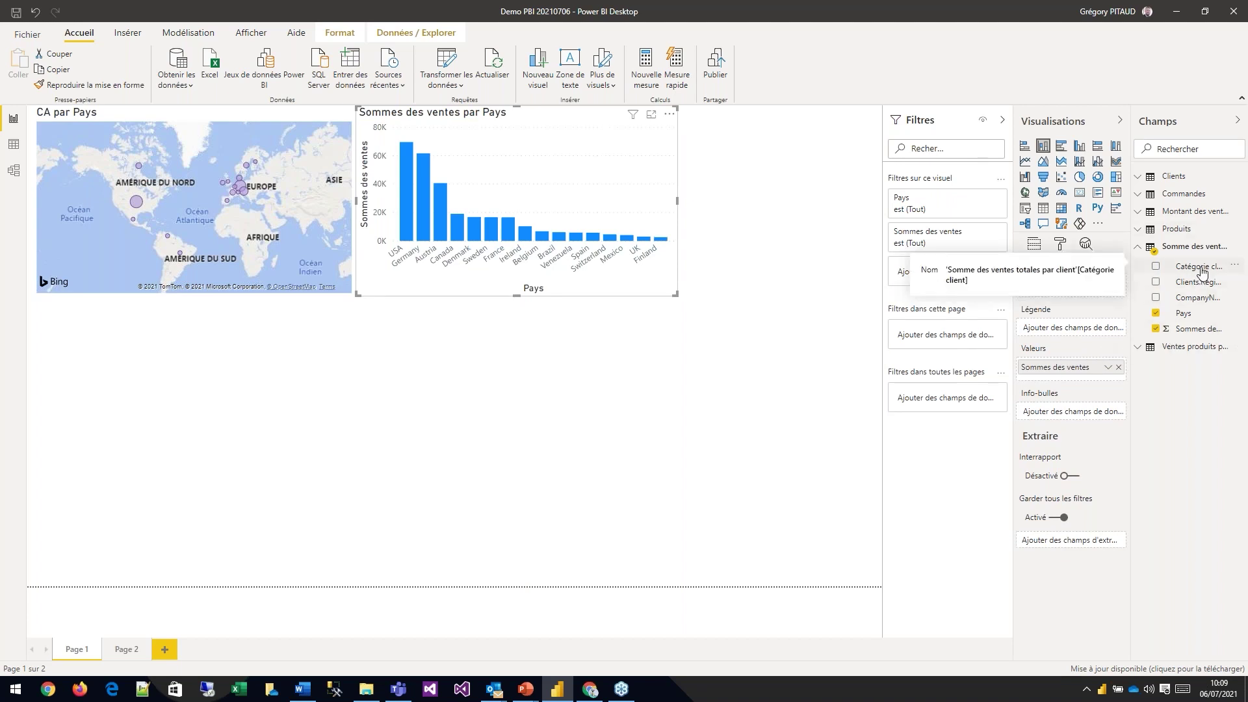
{"action": "left_click_drag", "start_coordinate": [1202, 272], "coordinate": [1084, 333]}
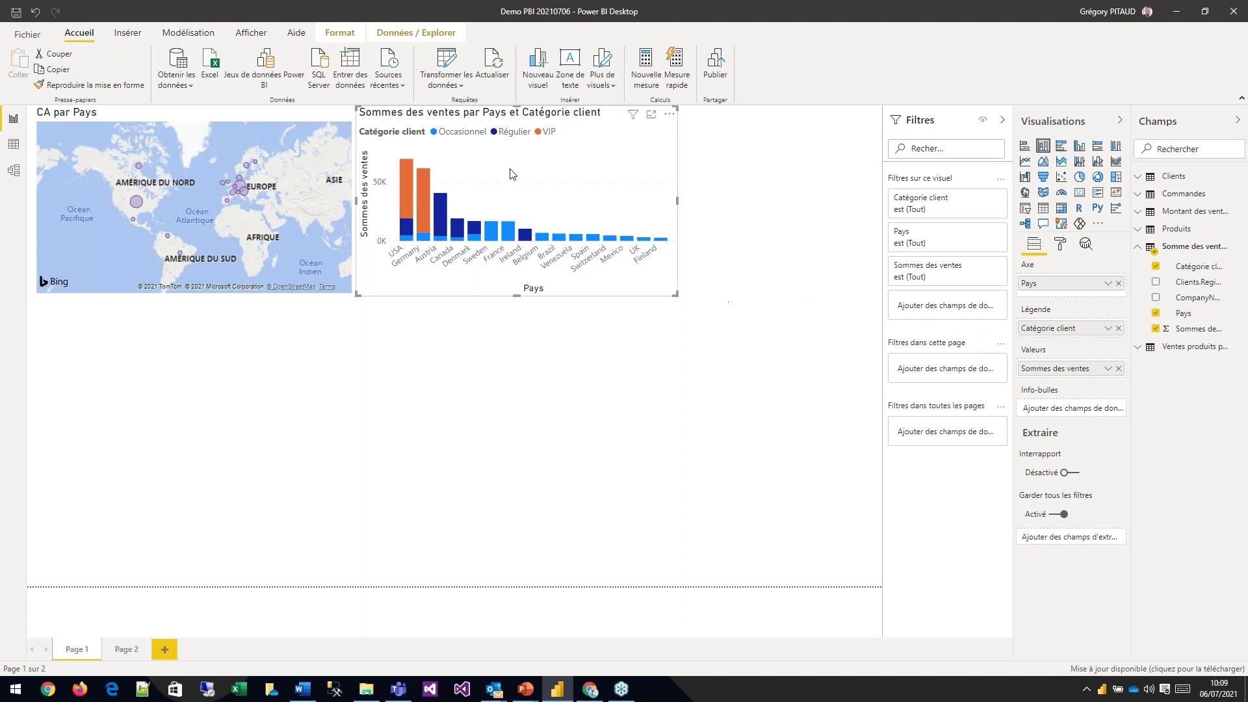
{"action": "mouse_move", "coordinate": [406, 181]}
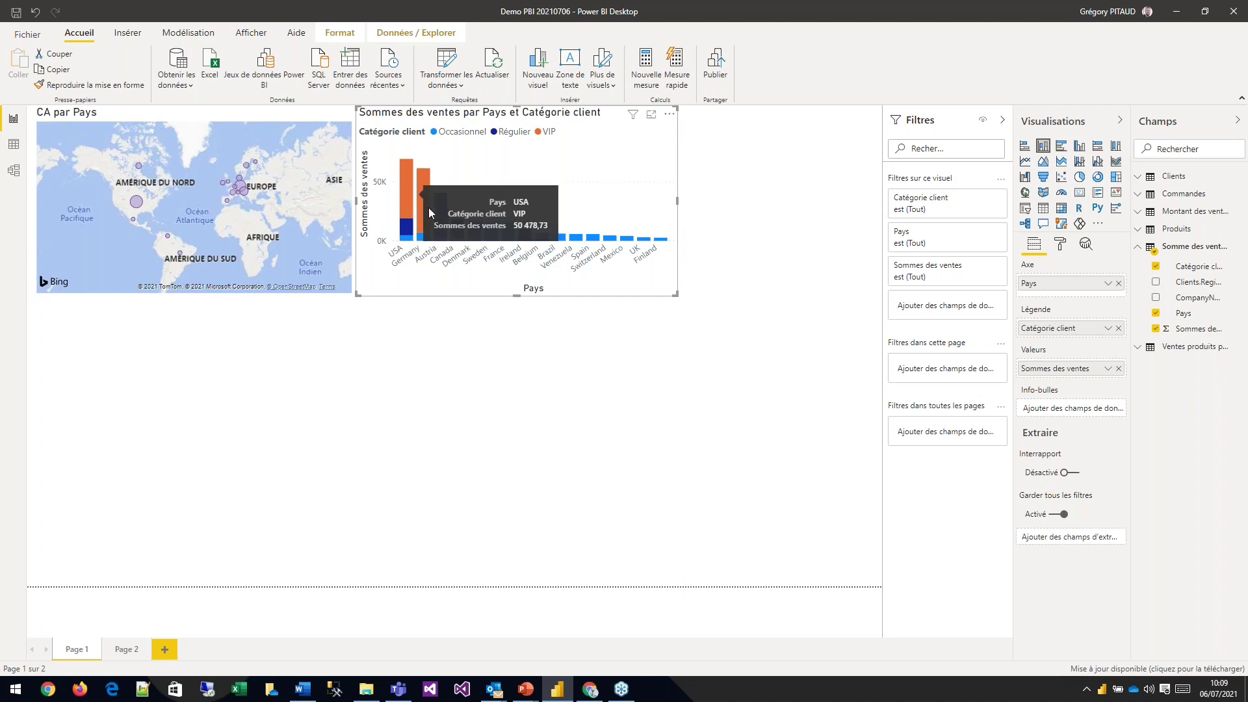
{"action": "left_click_drag", "start_coordinate": [676, 200], "coordinate": [878, 202]}
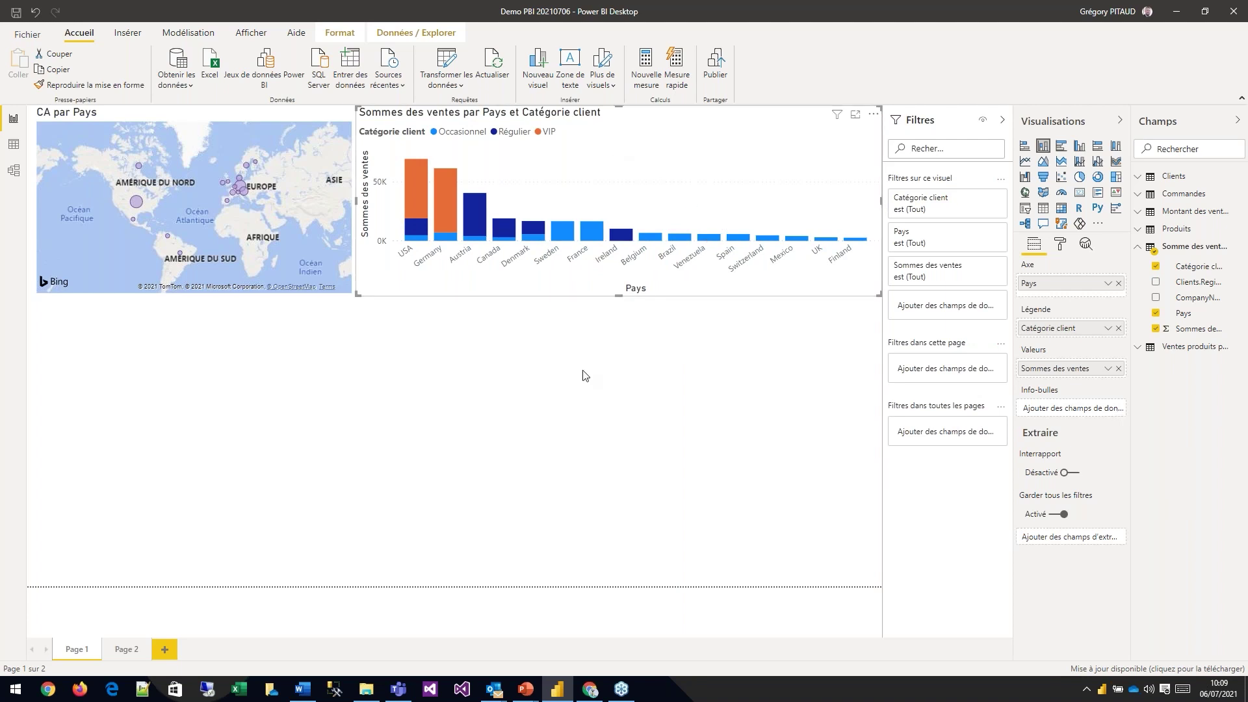
{"action": "left_click", "coordinate": [508, 342]}
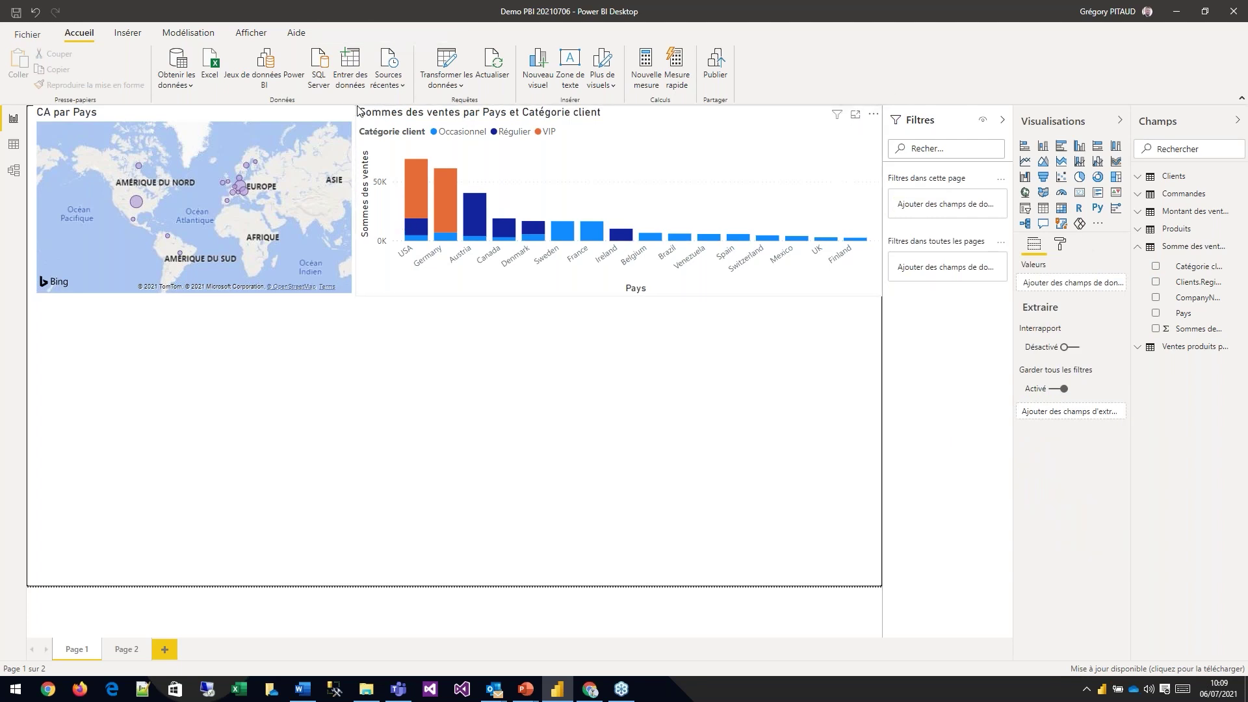
Step: Show the column chart as a table, highlight Germany's VIP segment, and return to the report
{"action": "mouse_move", "coordinate": [346, 116]}
{"action": "mouse_move", "coordinate": [868, 118]}
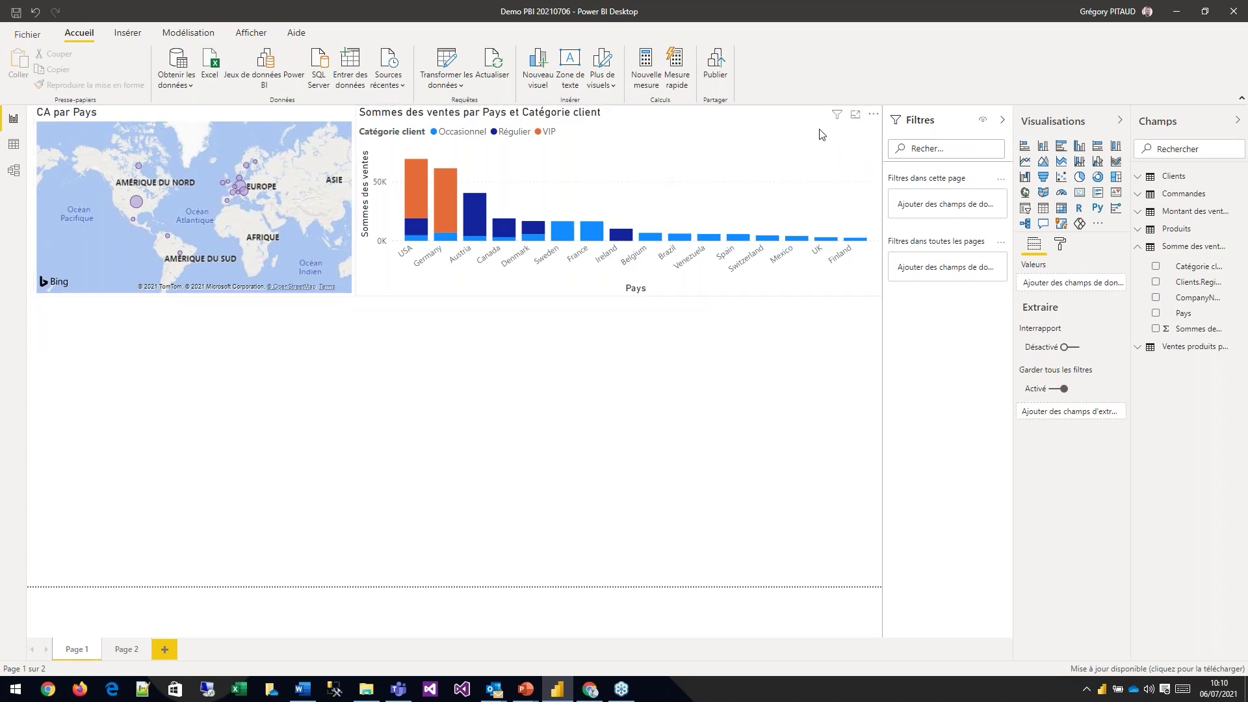
{"action": "left_click", "coordinate": [874, 117]}
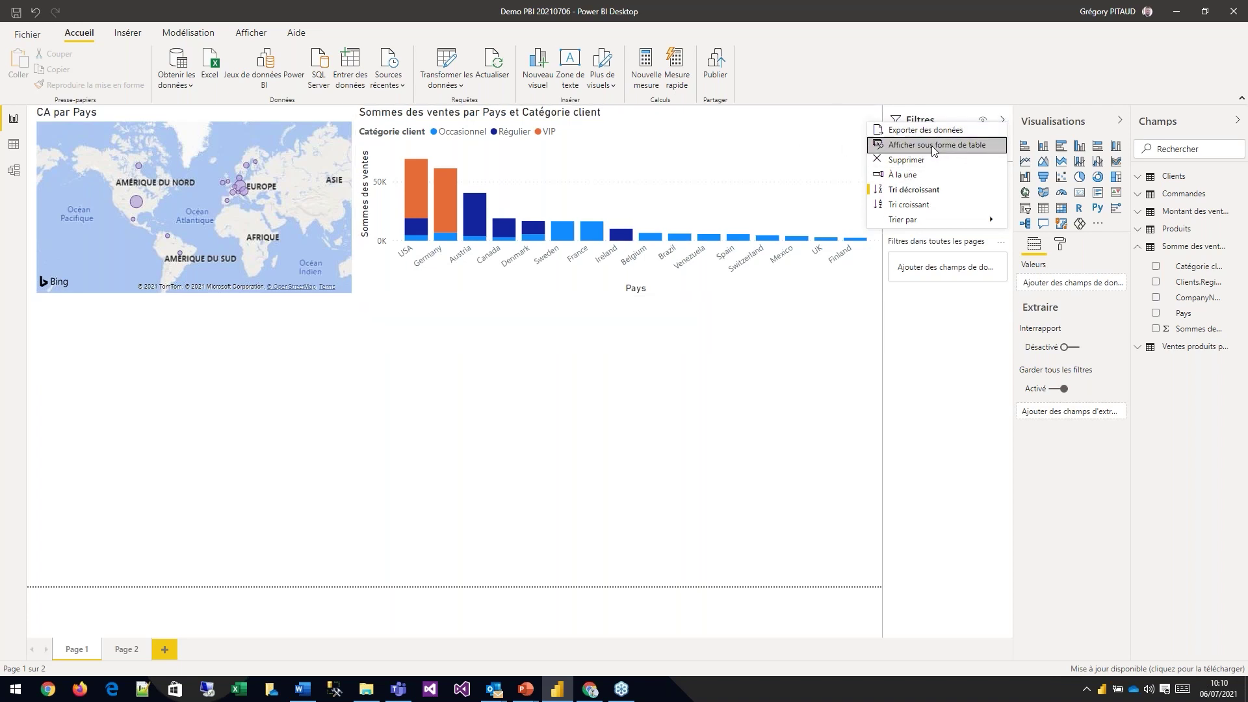
{"action": "left_click", "coordinate": [552, 360]}
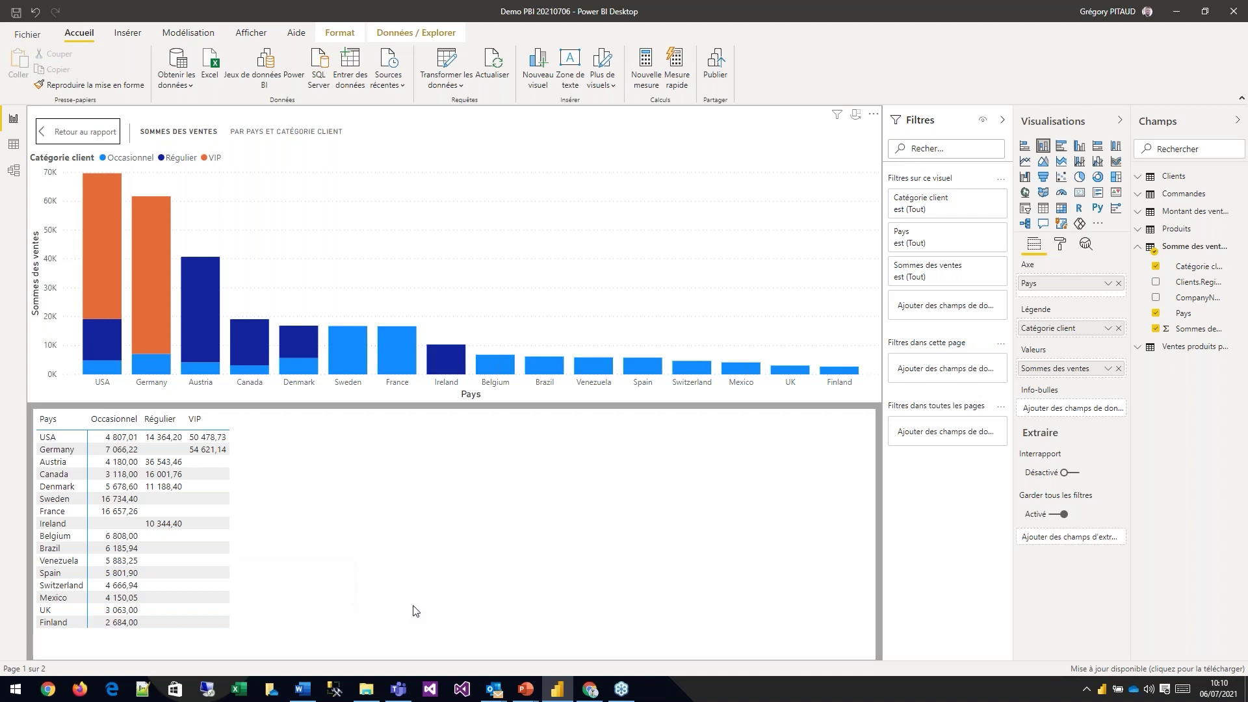
{"action": "left_click", "coordinate": [153, 238]}
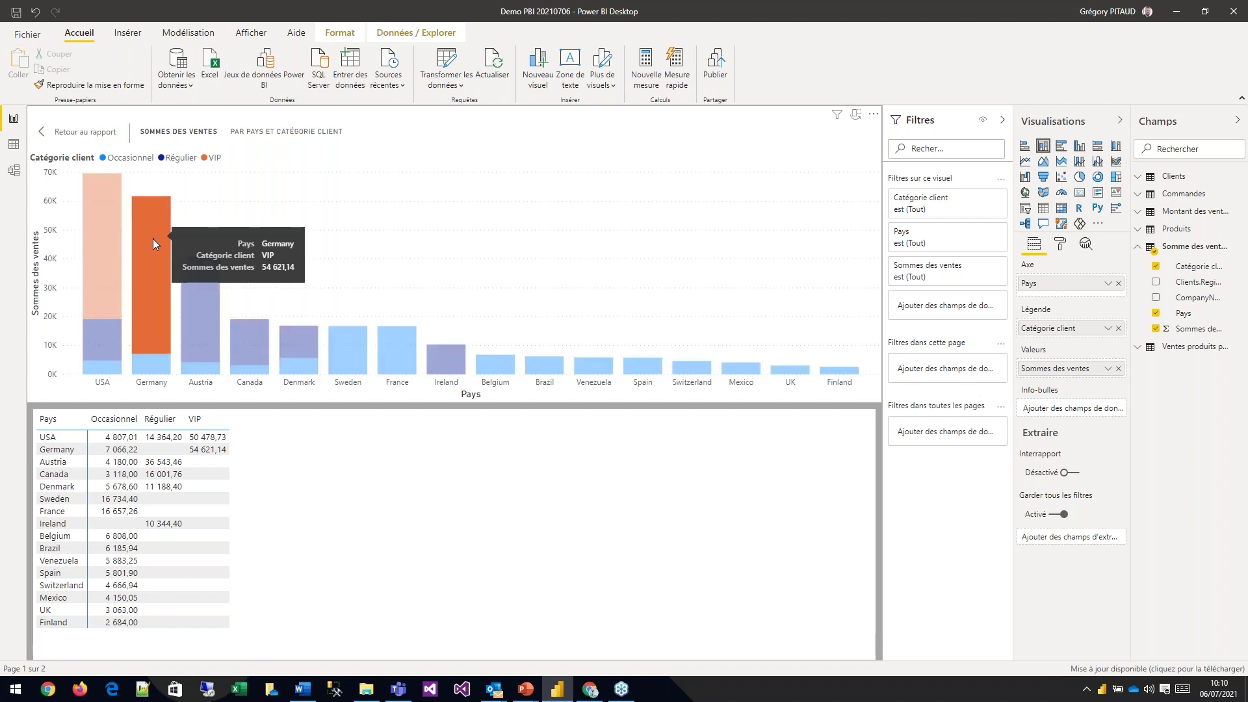
{"action": "left_click", "coordinate": [58, 134]}
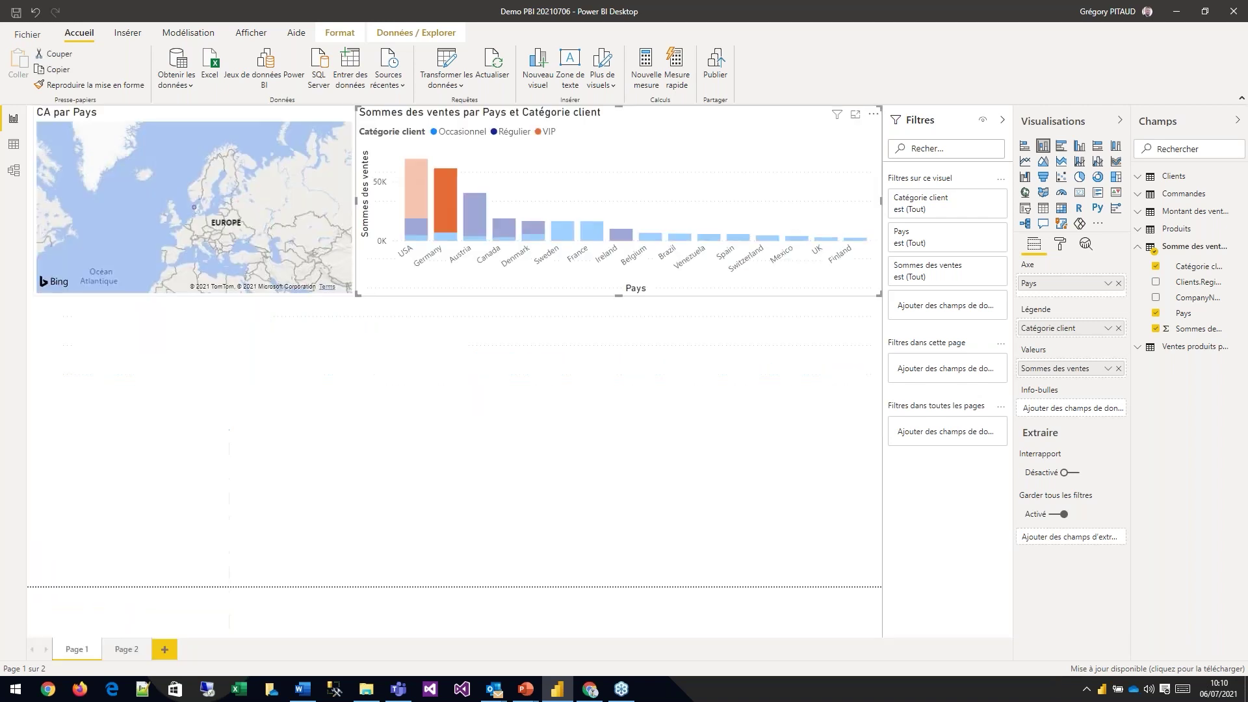
Step: Cross-filter the map with the chart's USA VIP, USA Régulier and Germany VIP segments, and clear the selection
{"action": "left_click", "coordinate": [482, 332]}
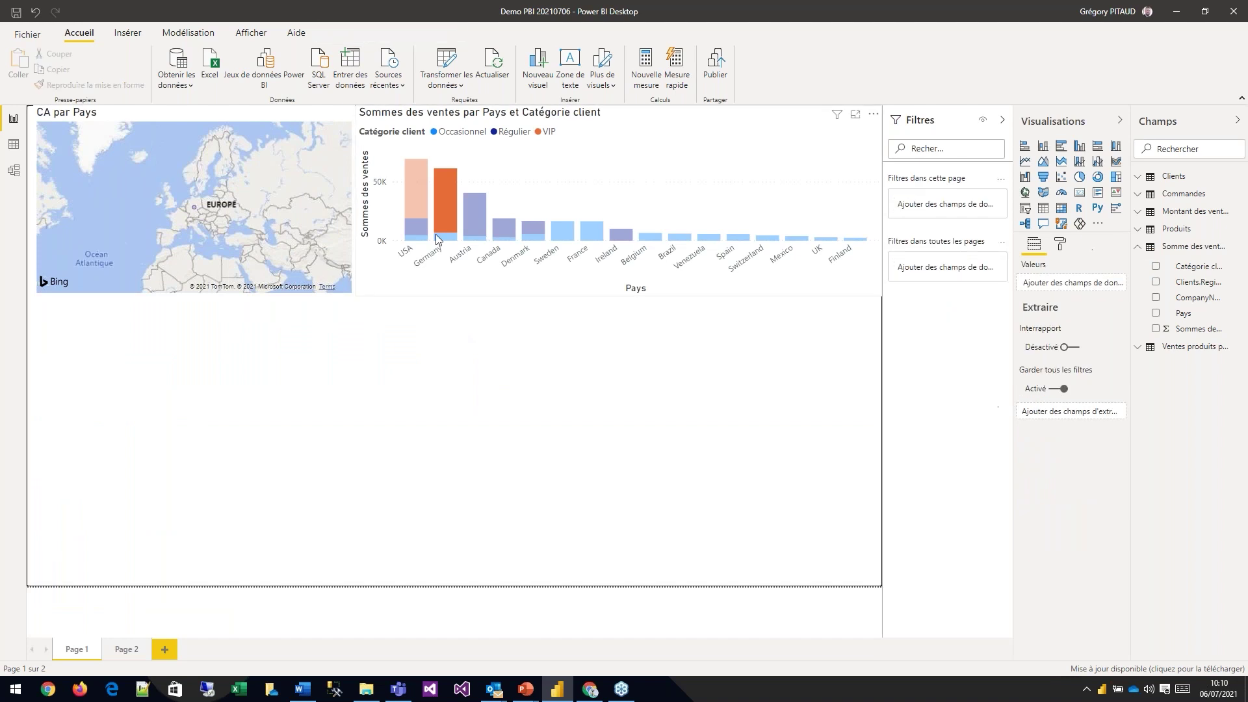
{"action": "left_click", "coordinate": [416, 190]}
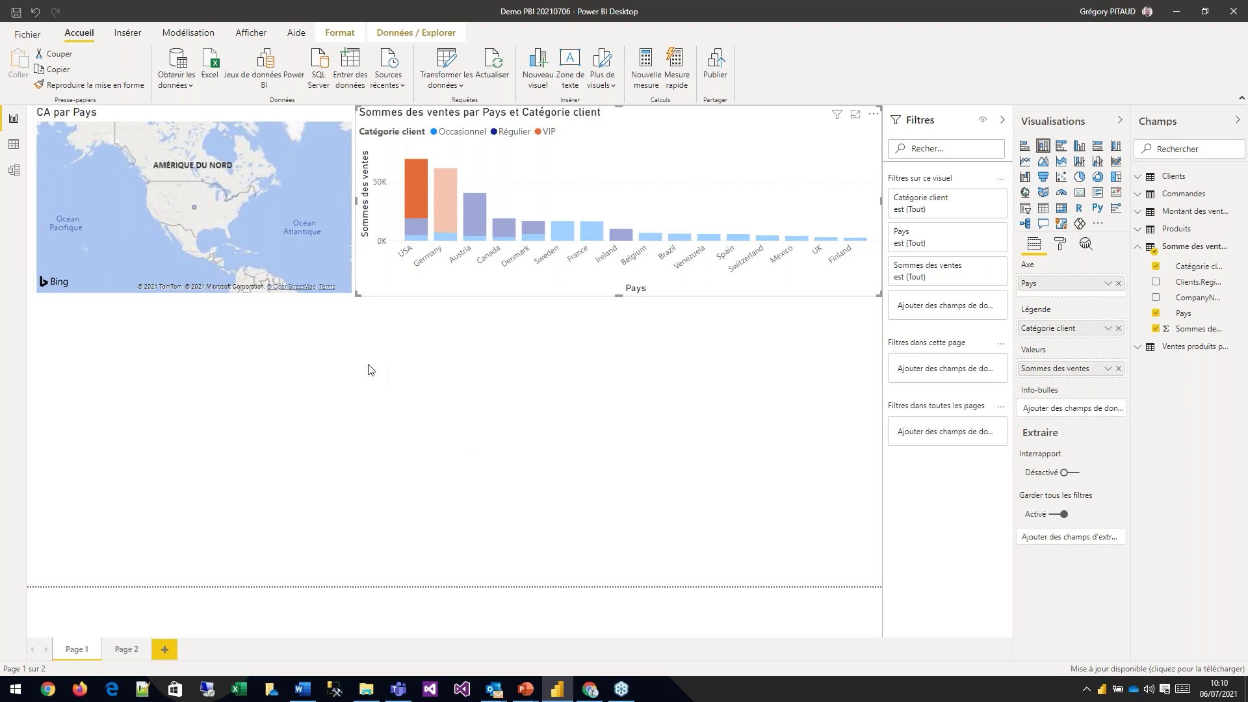
{"action": "left_click", "coordinate": [417, 231]}
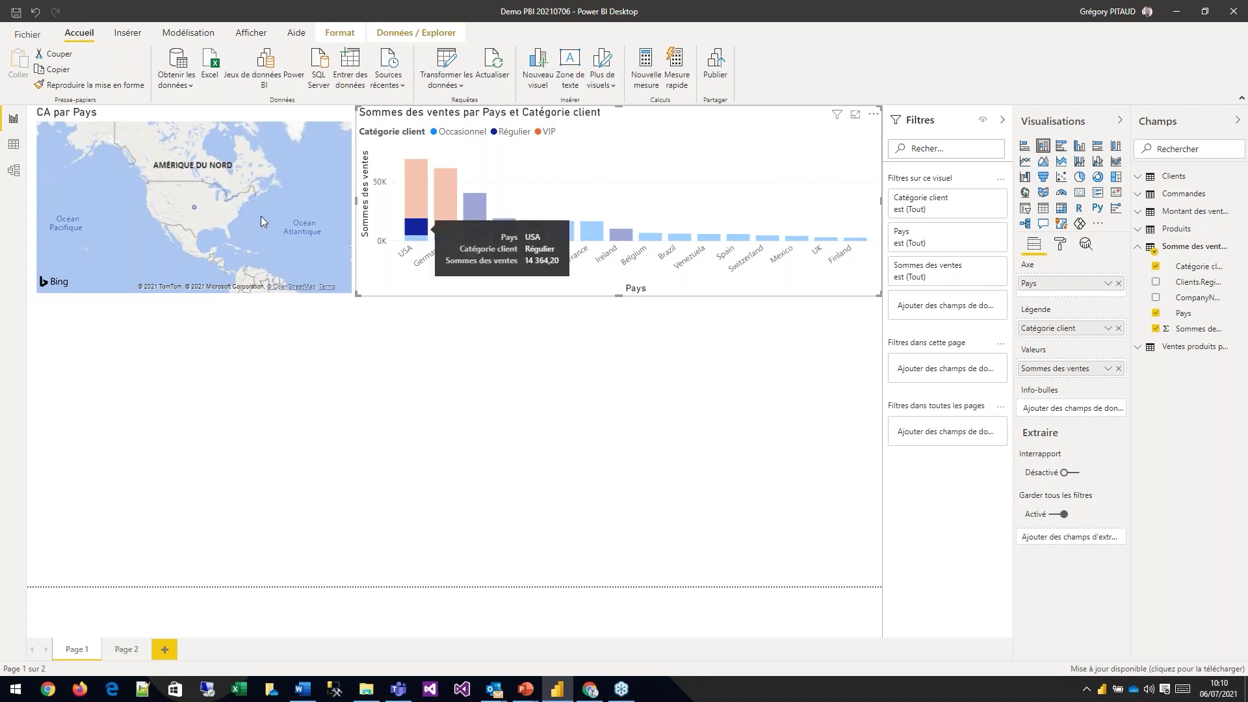
{"action": "mouse_move", "coordinate": [429, 194]}
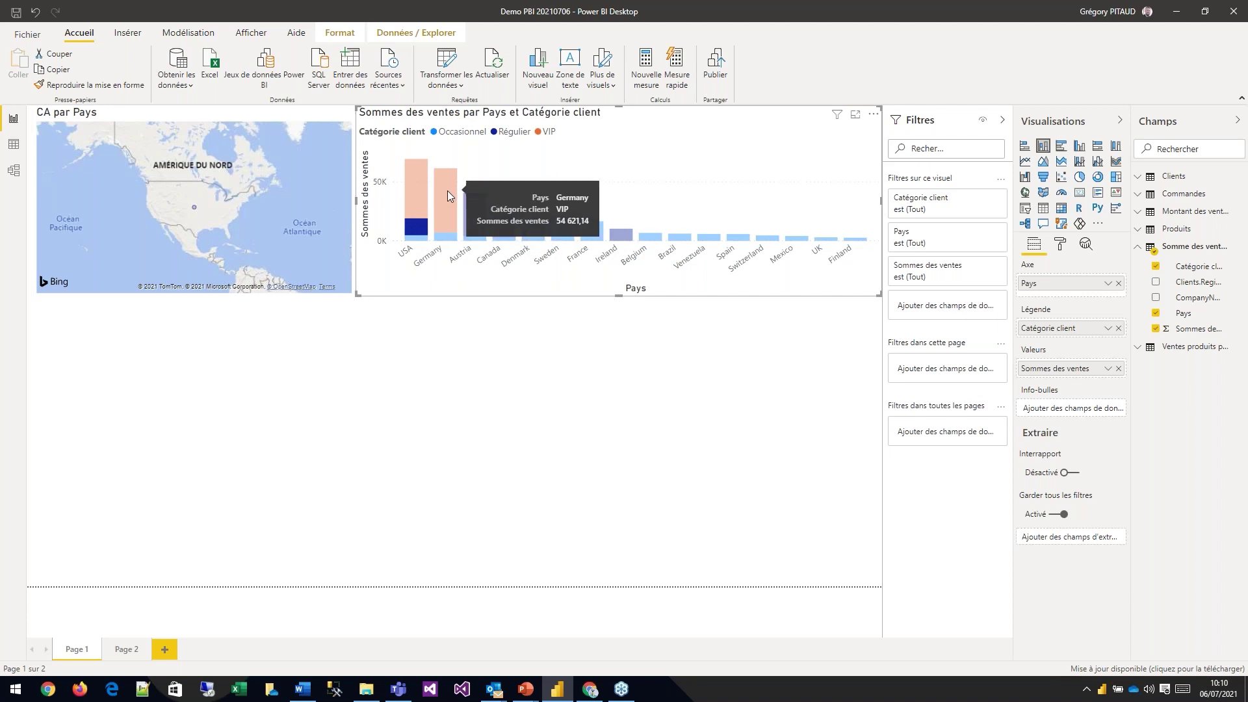
{"action": "left_click", "coordinate": [447, 191]}
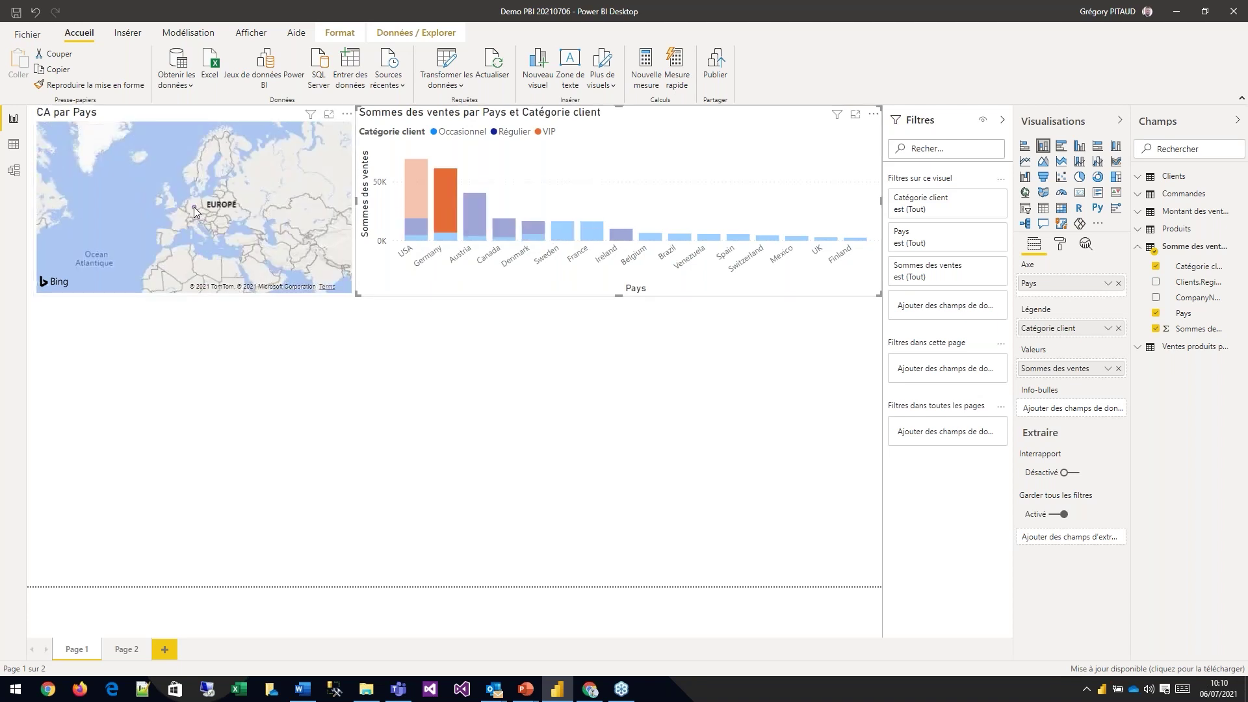
{"action": "mouse_move", "coordinate": [194, 210]}
{"action": "left_click", "coordinate": [440, 431]}
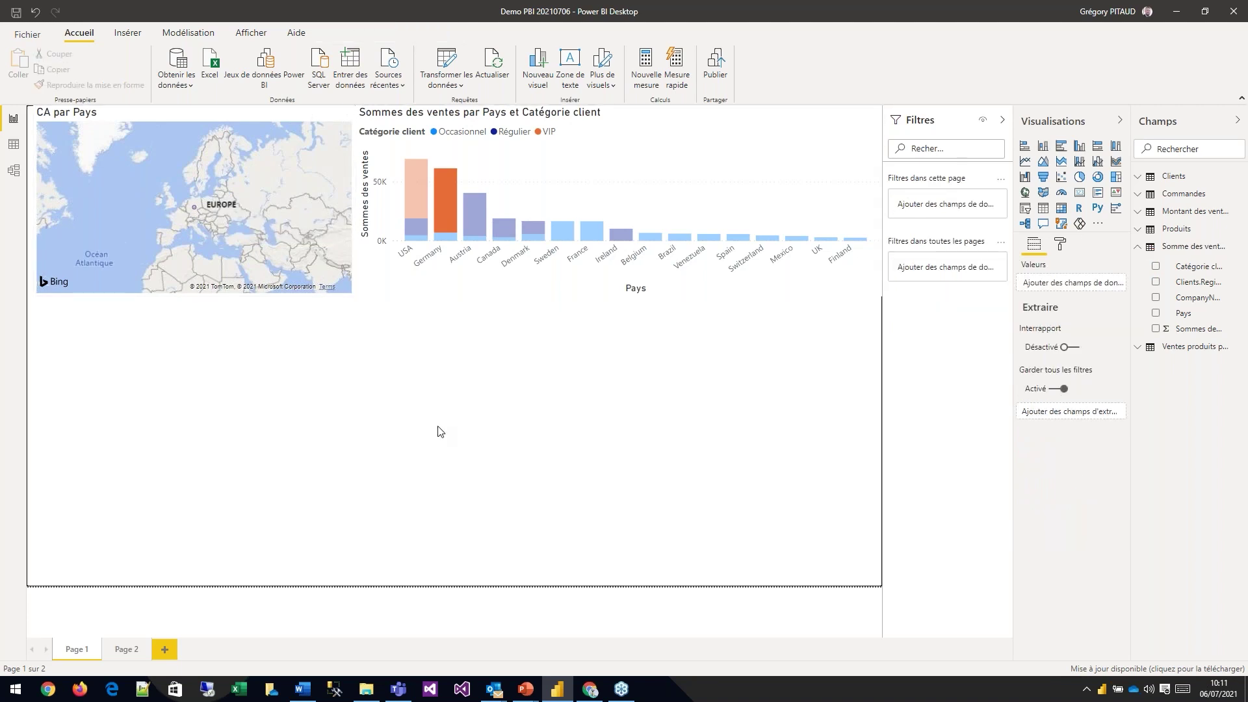
{"action": "left_click", "coordinate": [684, 195]}
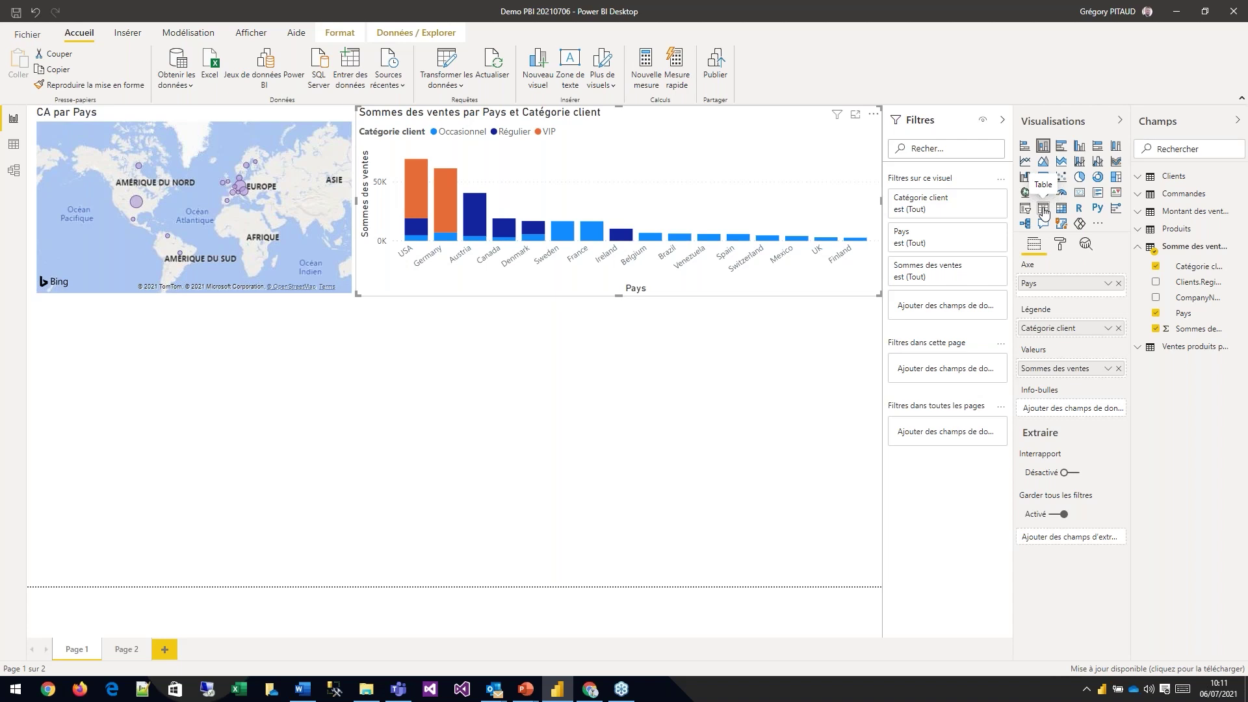
{"action": "left_click", "coordinate": [1044, 209]}
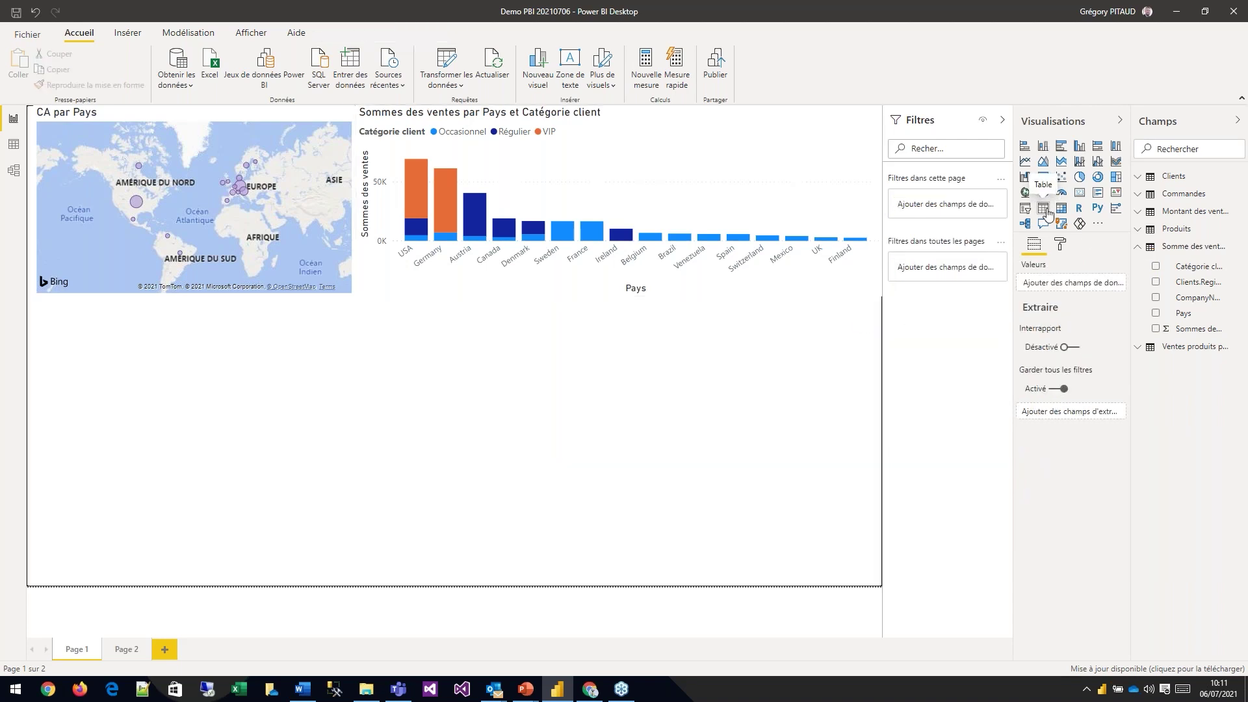
{"action": "left_click", "coordinate": [1045, 209]}
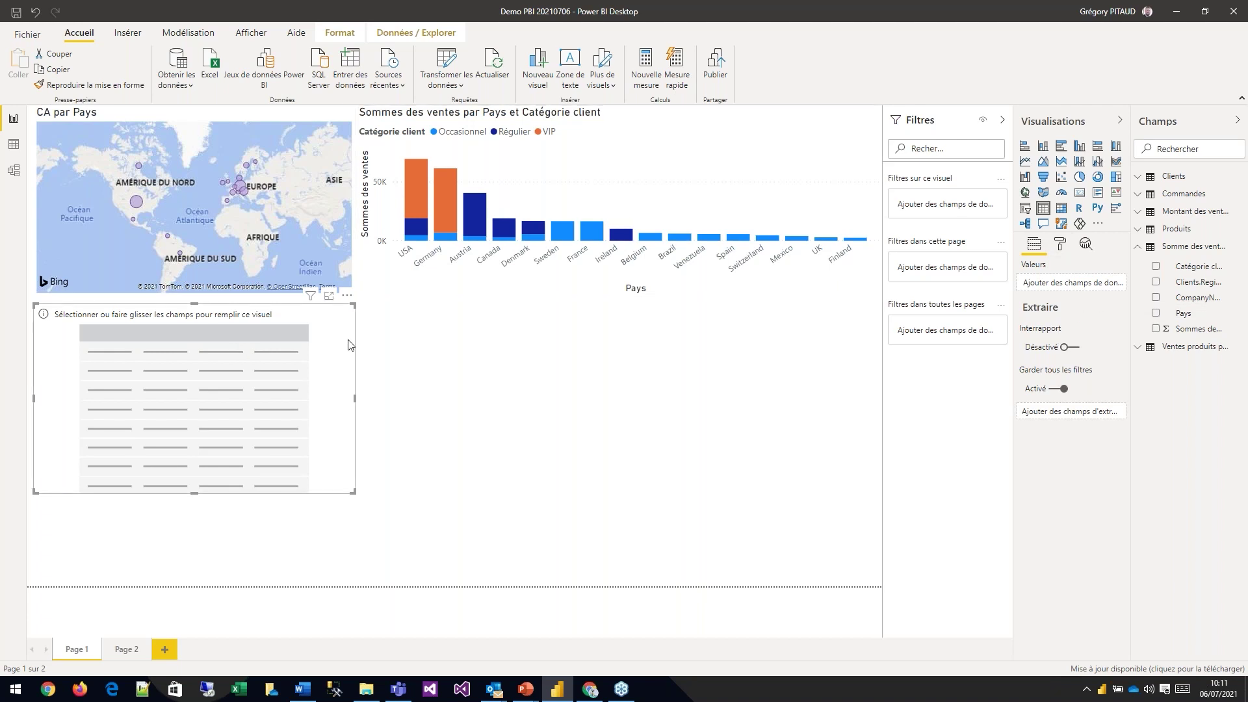
{"action": "key", "text": "Delete"}
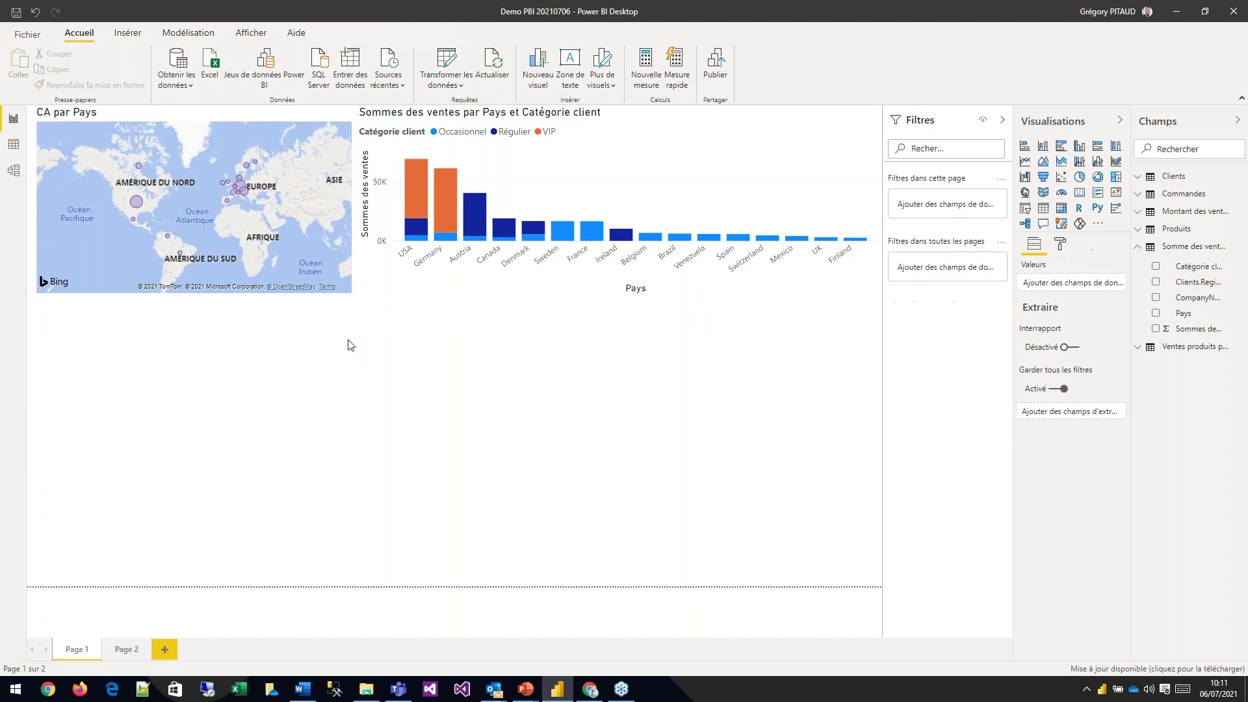
Step: Duplicate the column chart below the map and resize the copy to the map's width and the page's lower edge
{"action": "left_click", "coordinate": [417, 291]}
{"action": "key", "text": "ctrl+c"}
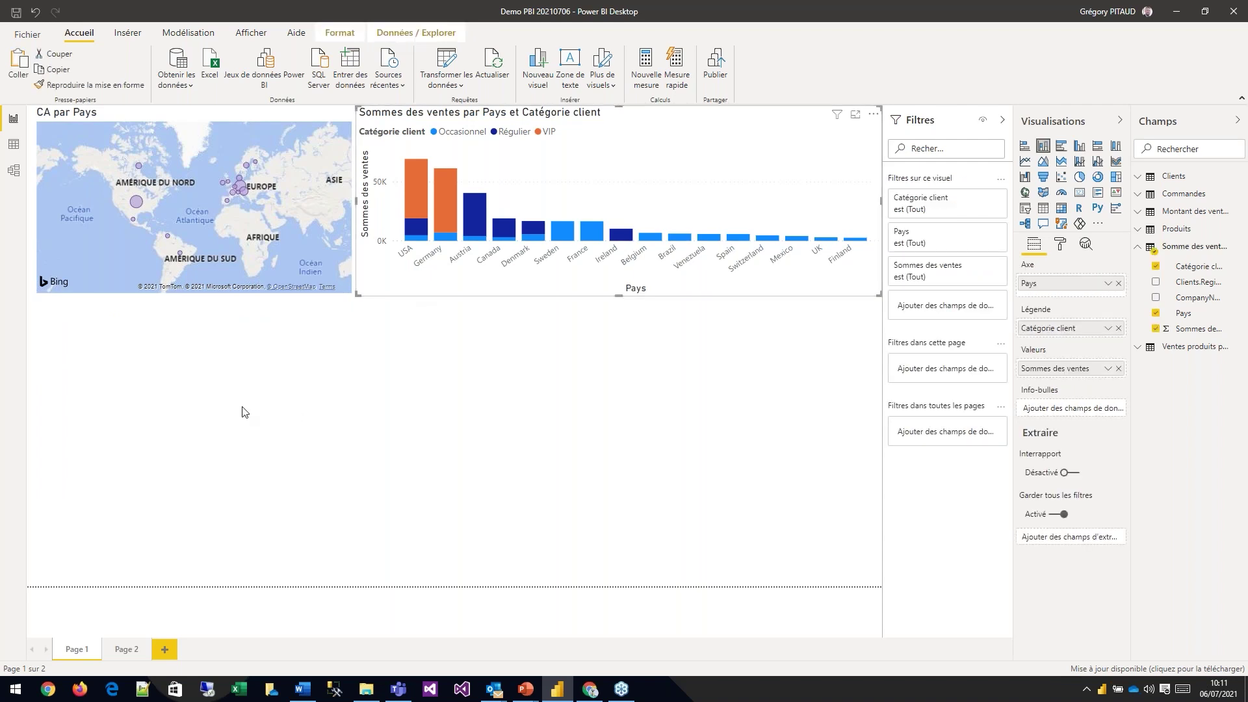
{"action": "left_click", "coordinate": [244, 412]}
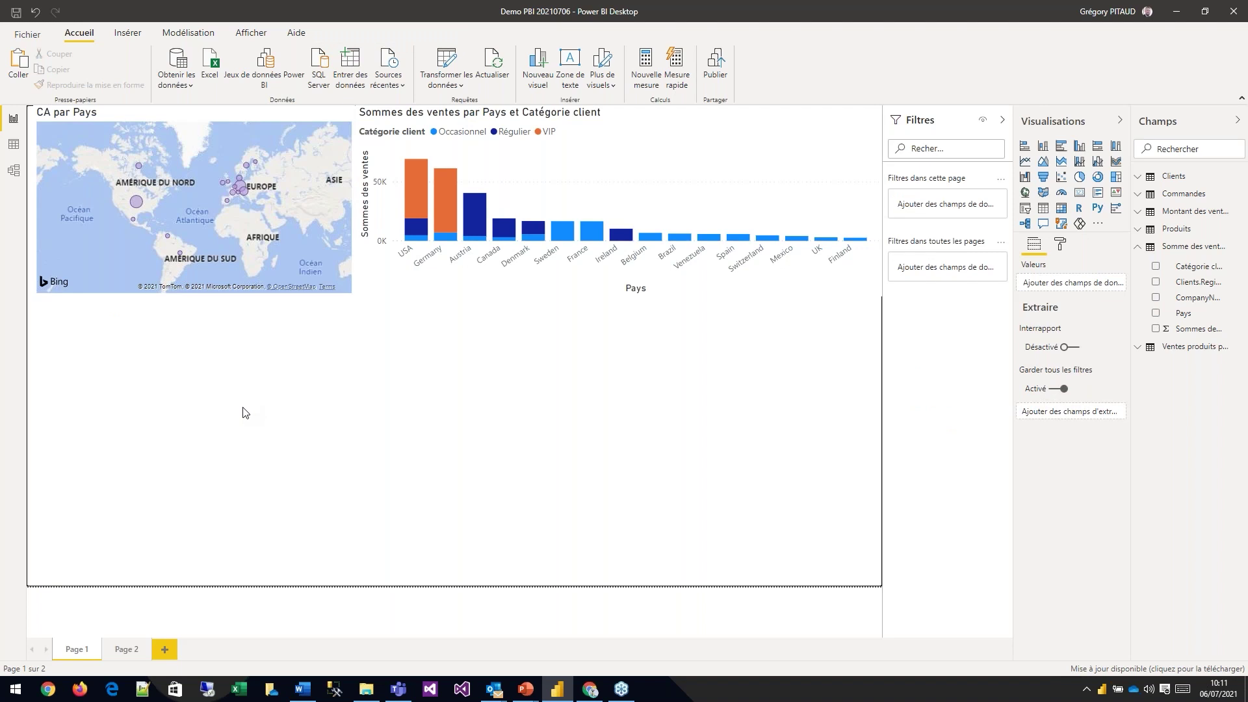
{"action": "key", "text": "ctrl+v"}
{"action": "left_click_drag", "start_coordinate": [463, 113], "coordinate": [155, 323]}
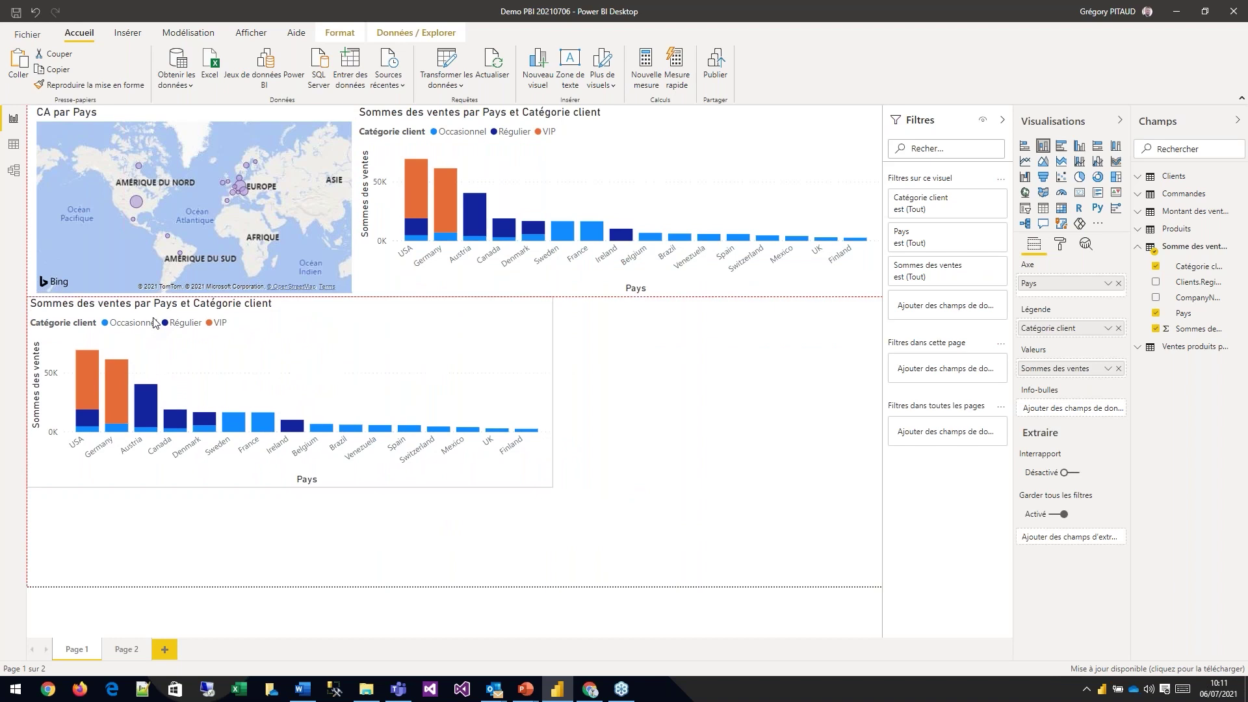
{"action": "left_click_drag", "start_coordinate": [557, 392], "coordinate": [353, 383]}
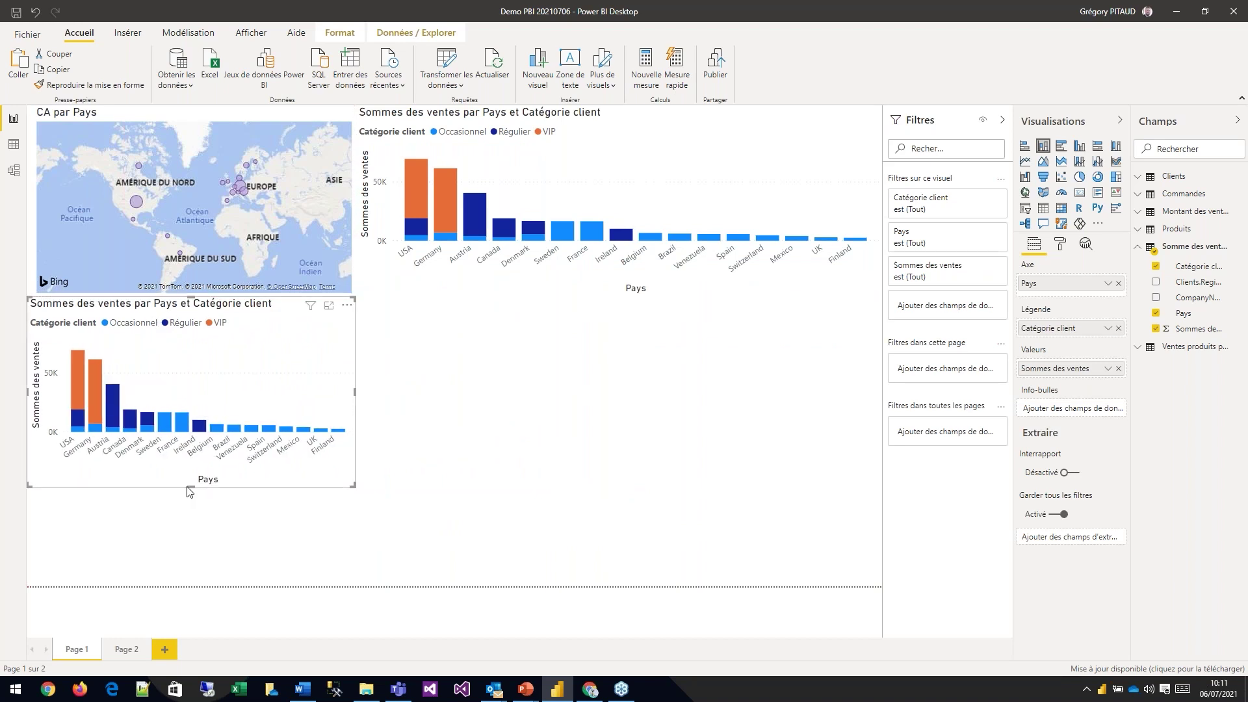
{"action": "left_click_drag", "start_coordinate": [190, 488], "coordinate": [210, 591]}
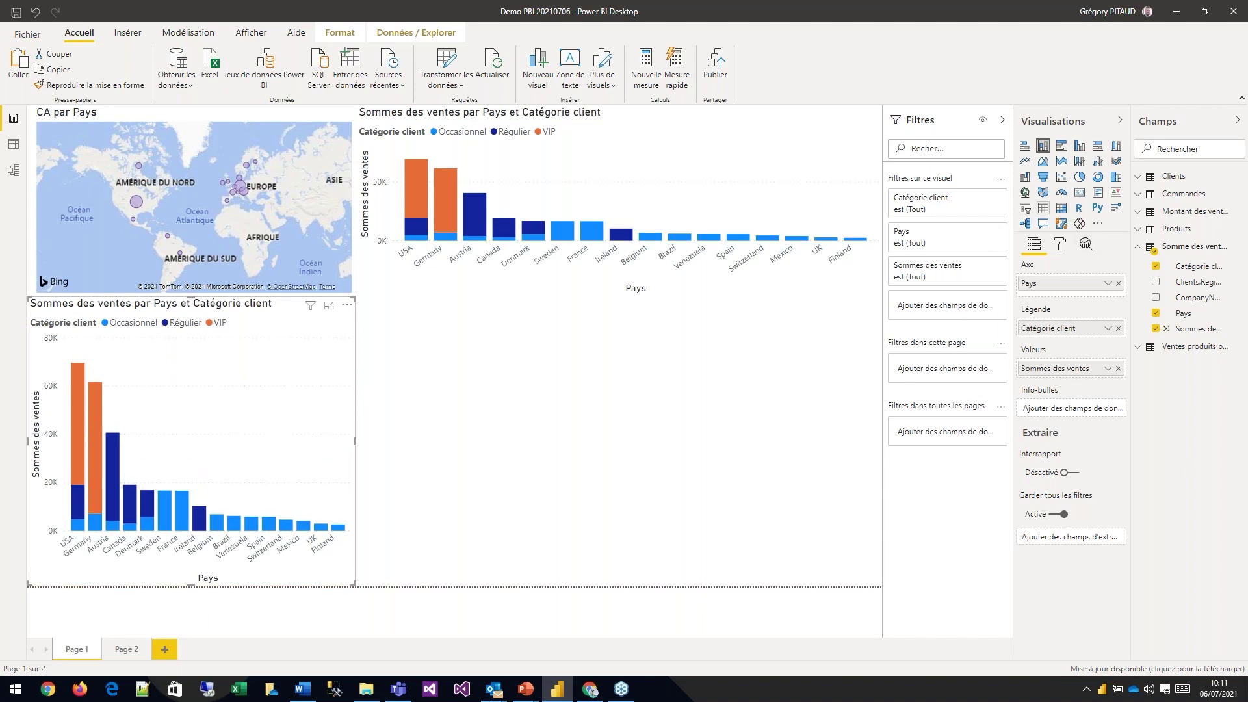
Step: Convert the copied chart to a table, try it as a pie chart, and restore the table type
{"action": "left_click", "coordinate": [1046, 209]}
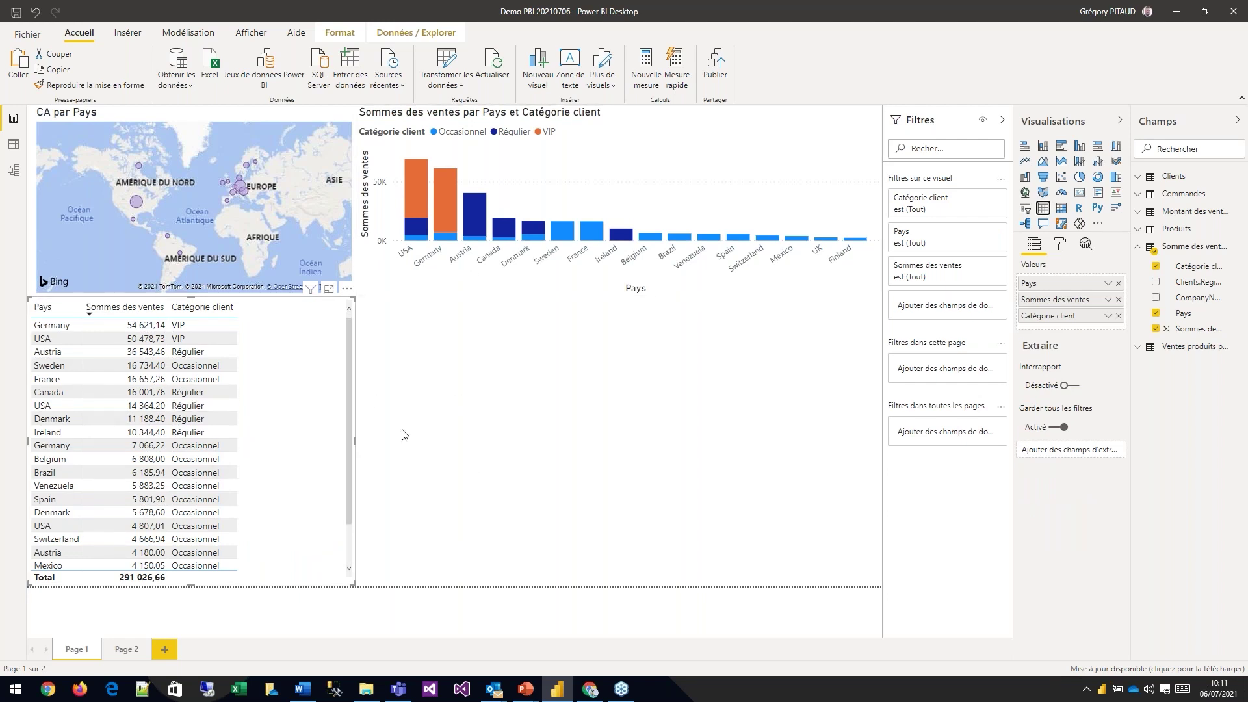
{"action": "left_click", "coordinate": [1082, 178]}
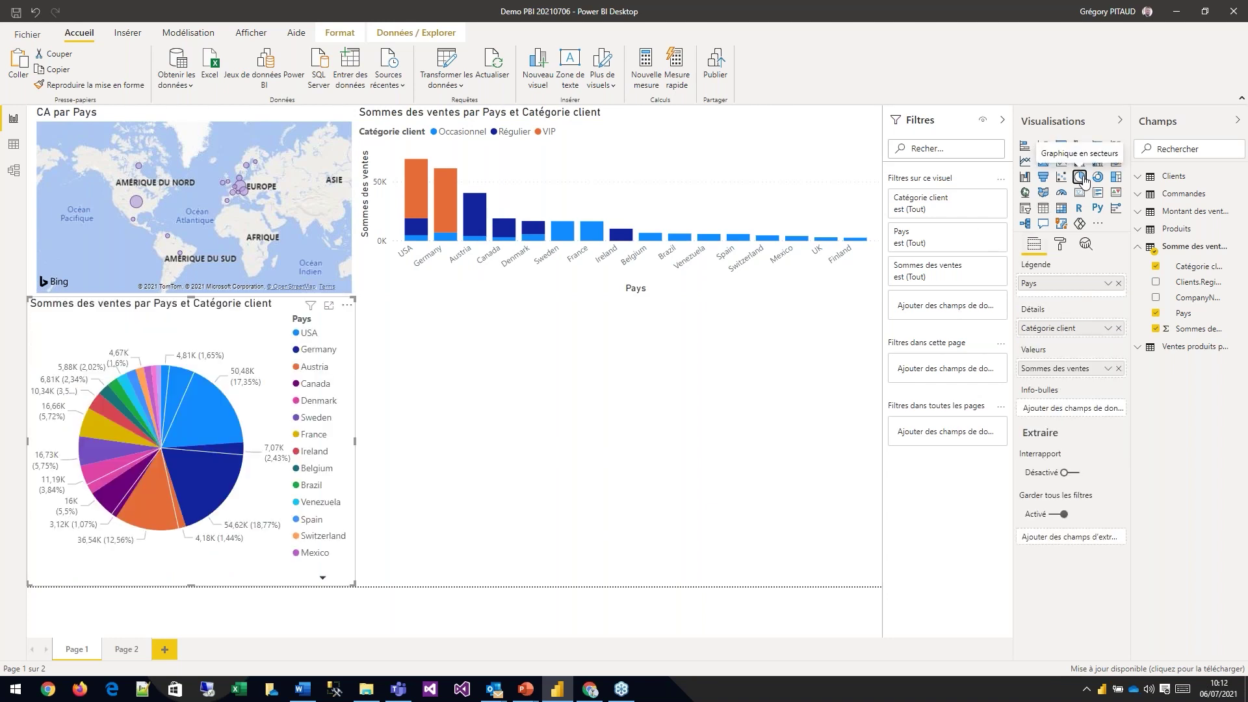
{"action": "left_click", "coordinate": [1044, 211]}
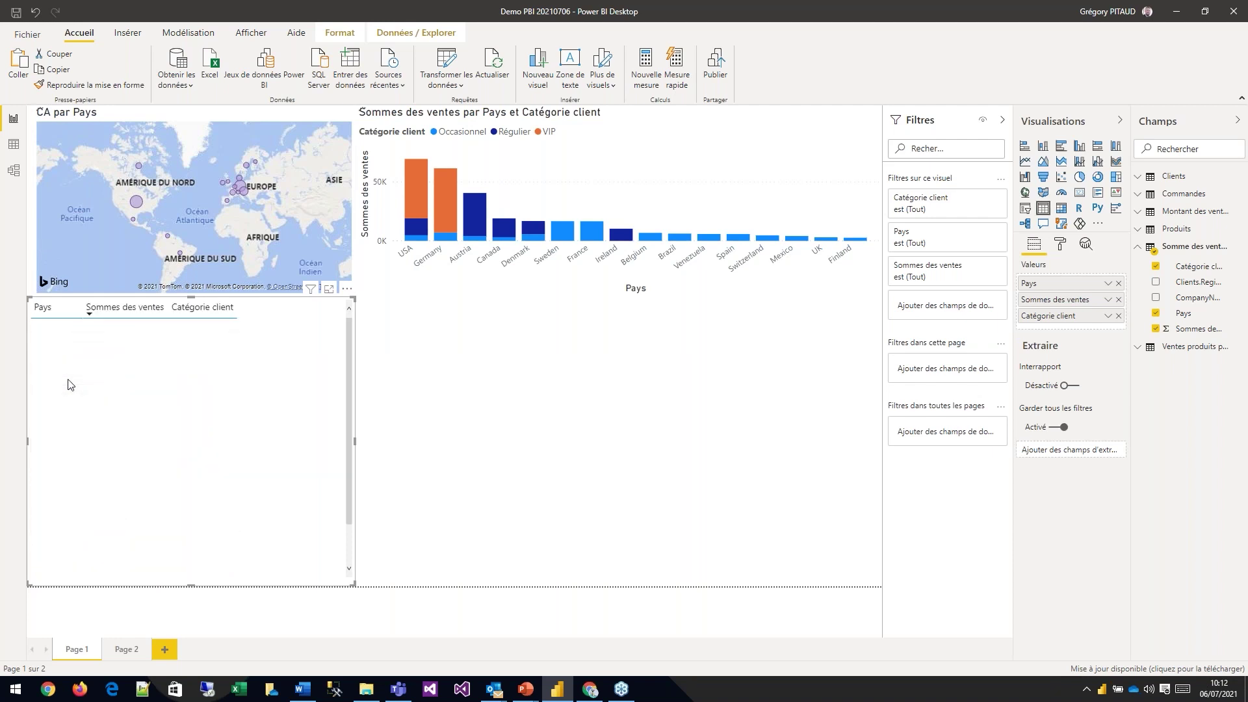
Step: Cross-filter the map and table by France's Occasionnel sales, and clear the selection
{"action": "left_click", "coordinate": [68, 381]}
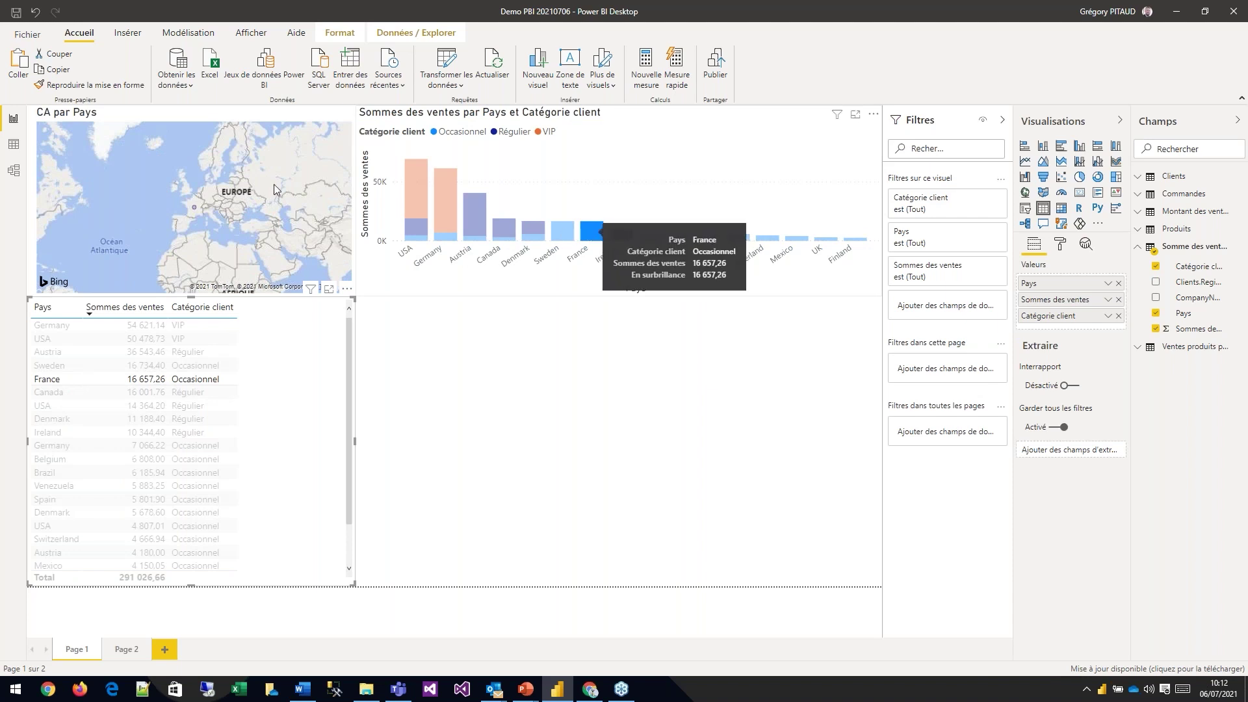
{"action": "left_click", "coordinate": [494, 437]}
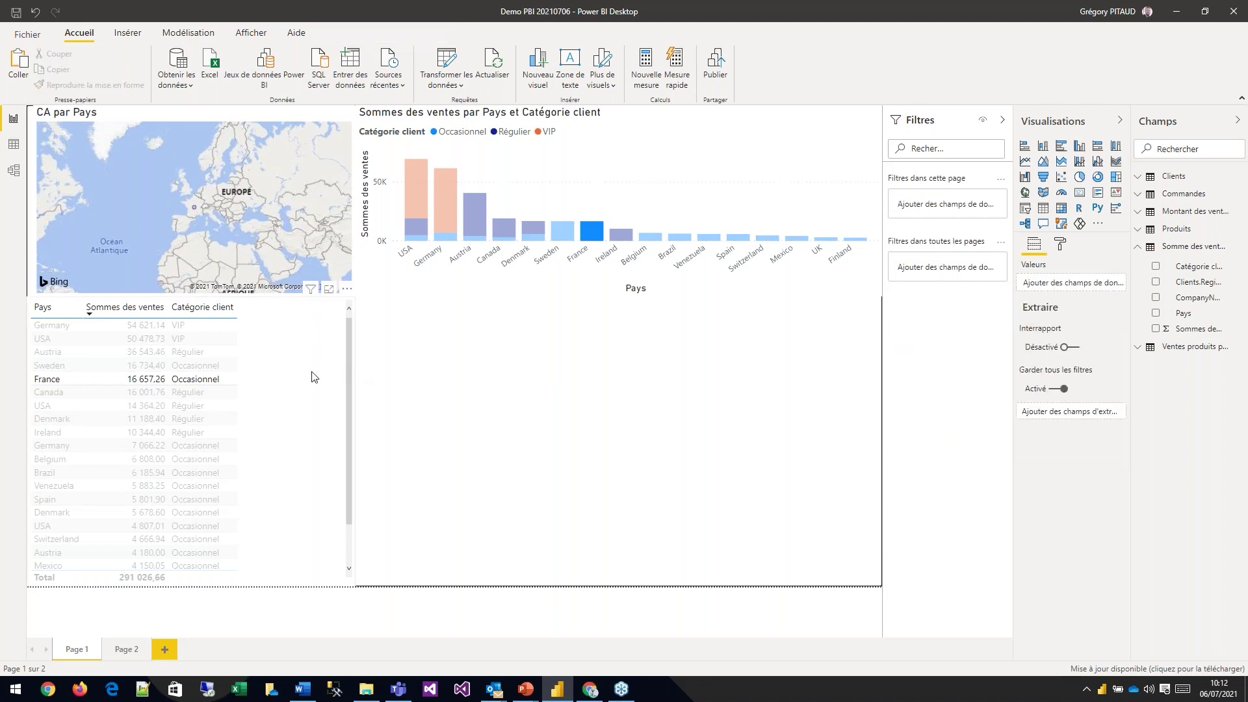
{"action": "left_click", "coordinate": [314, 377]}
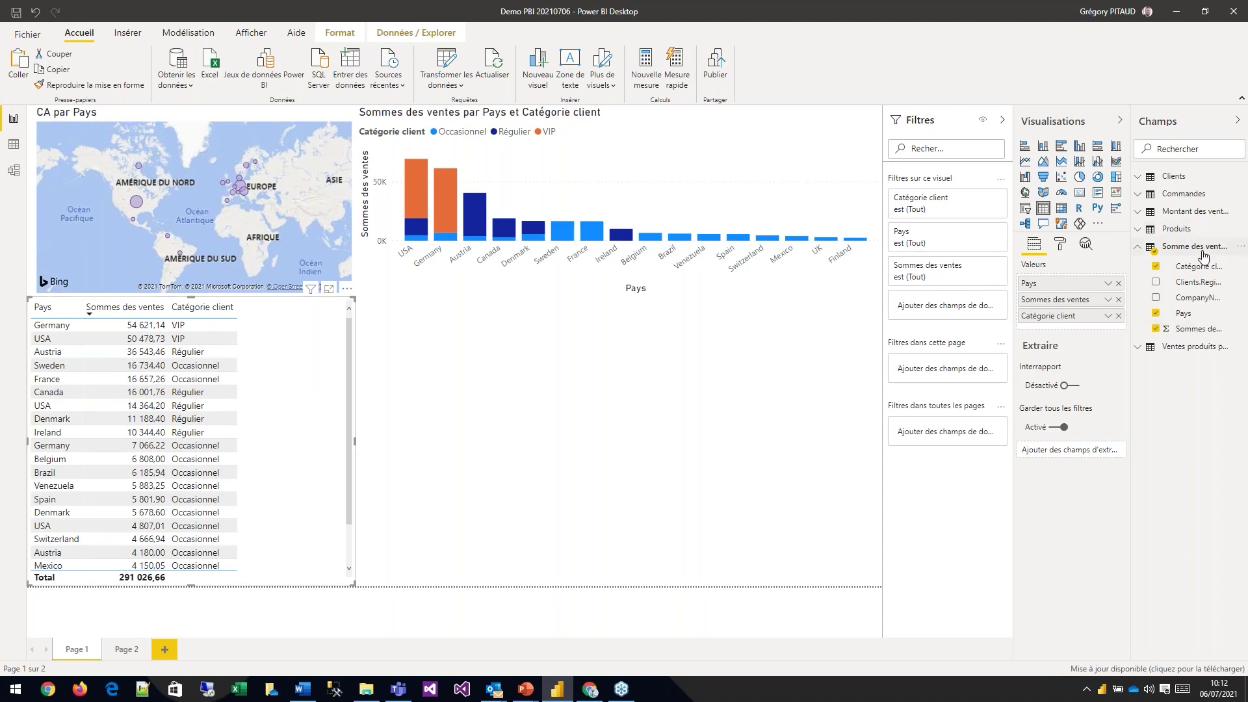
Step: Insert an empty treemap below the column chart and narrow it to less than half the chart's width
{"action": "left_click", "coordinate": [752, 483]}
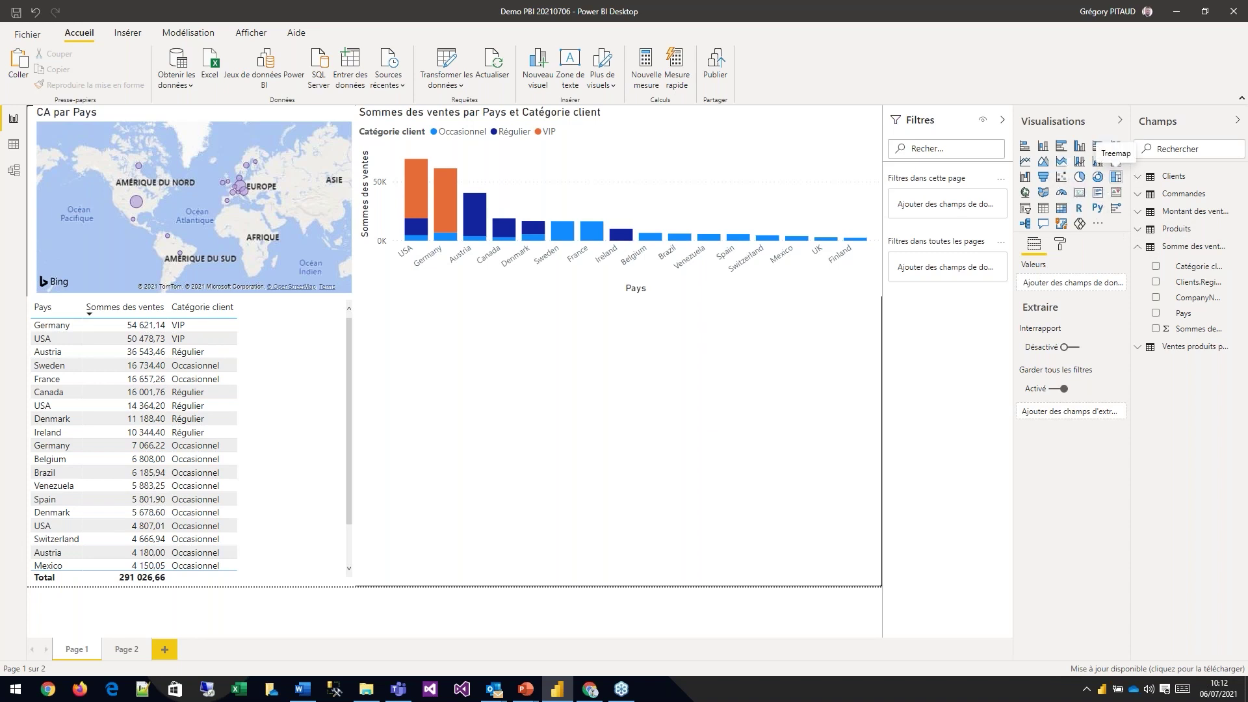
{"action": "left_click", "coordinate": [1115, 176]}
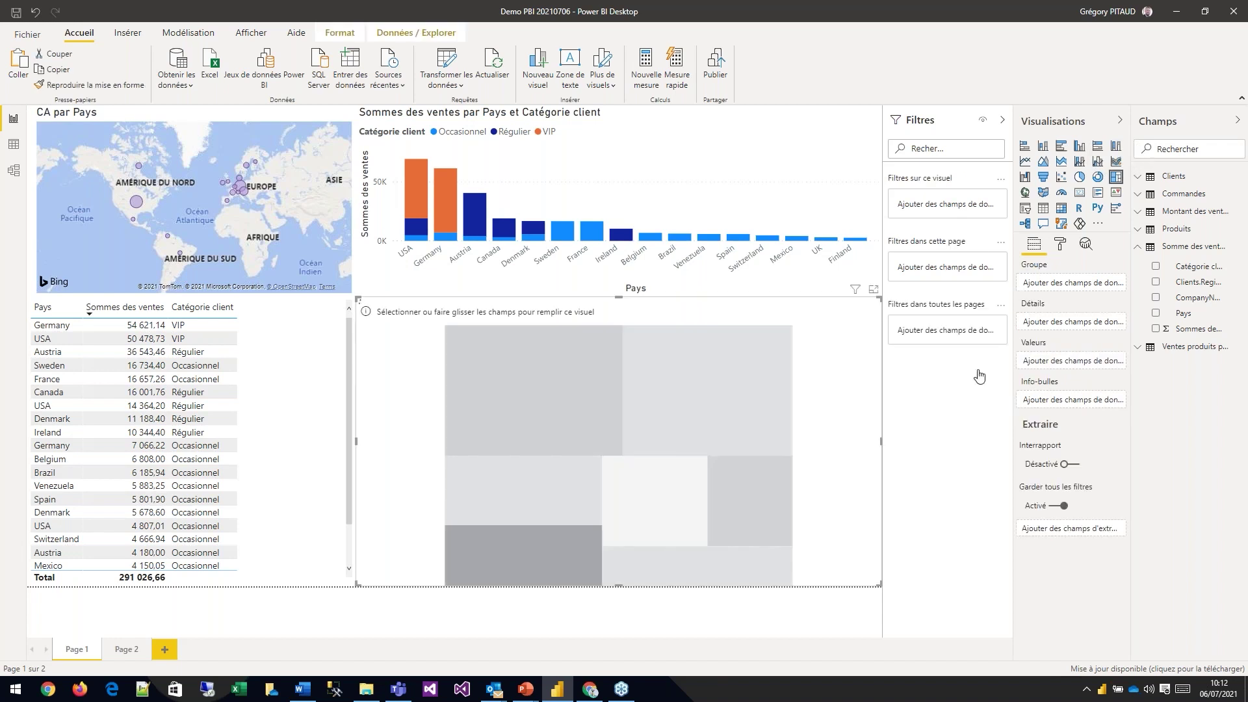
{"action": "left_click_drag", "start_coordinate": [804, 438], "coordinate": [618, 437]}
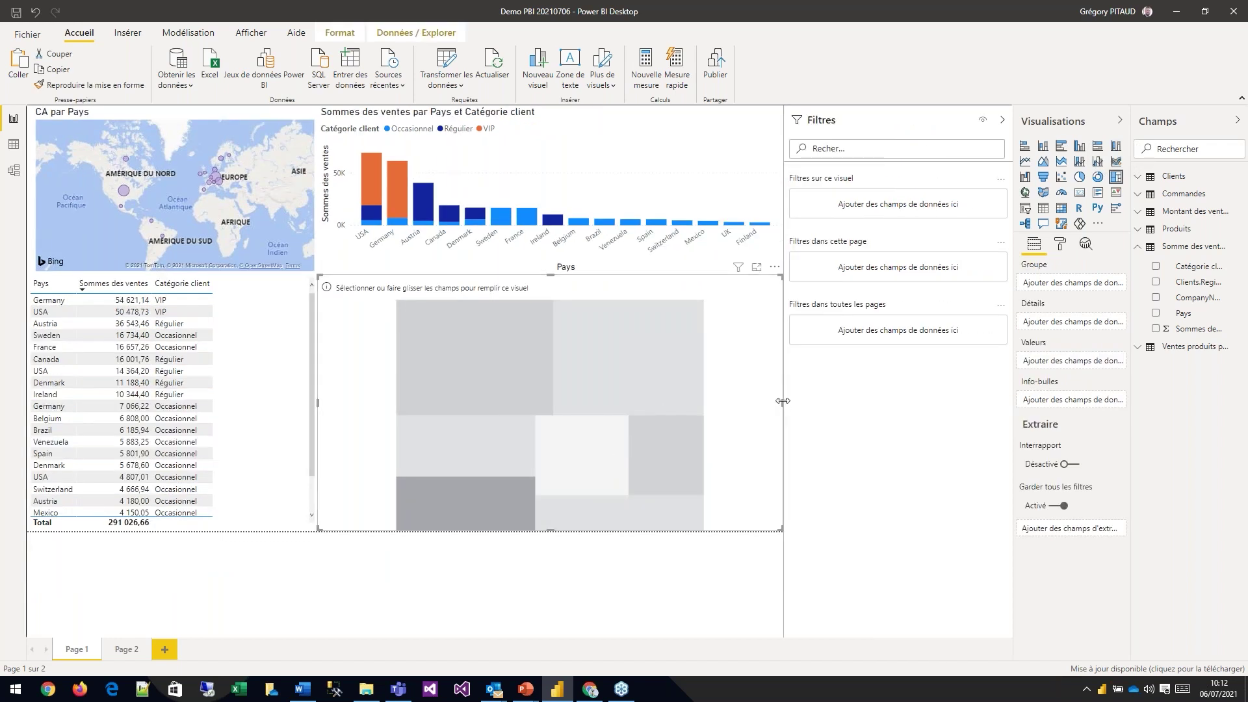
{"action": "left_click_drag", "start_coordinate": [669, 401], "coordinate": [513, 386]}
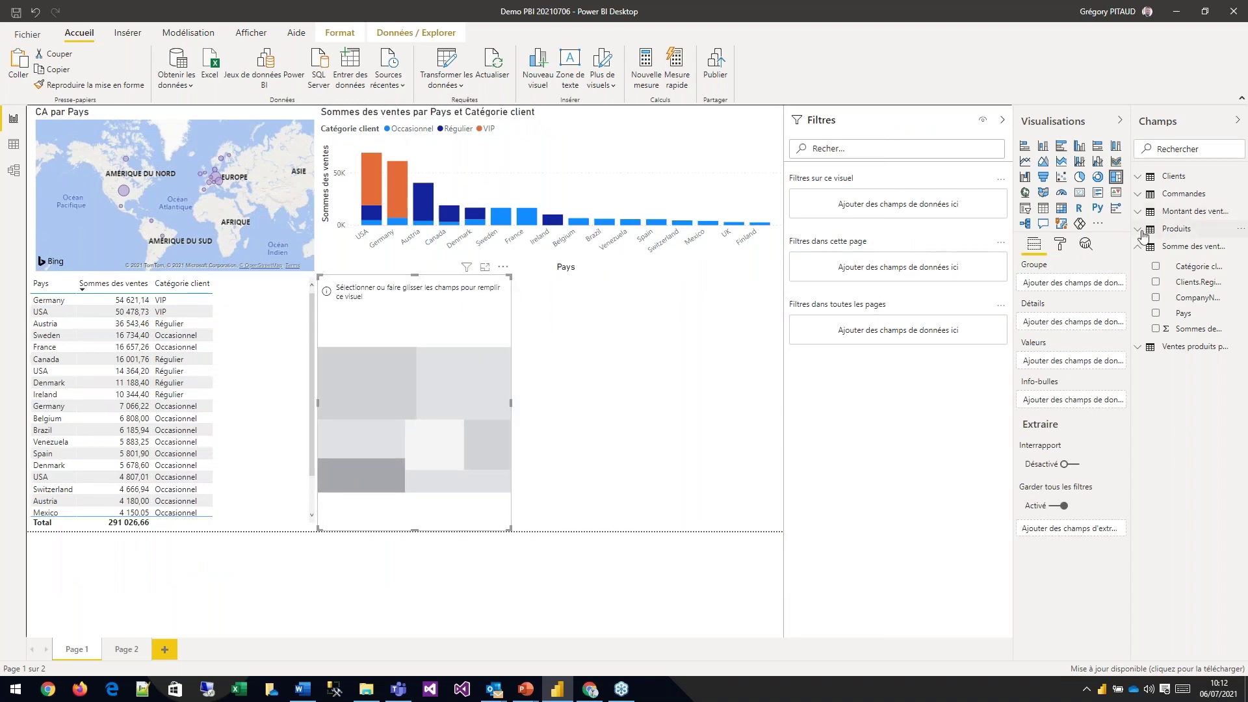
Step: Group the treemap by CategoryName with ProductSales as values, and check the values of its largest categories
{"action": "left_click", "coordinate": [1138, 349]}
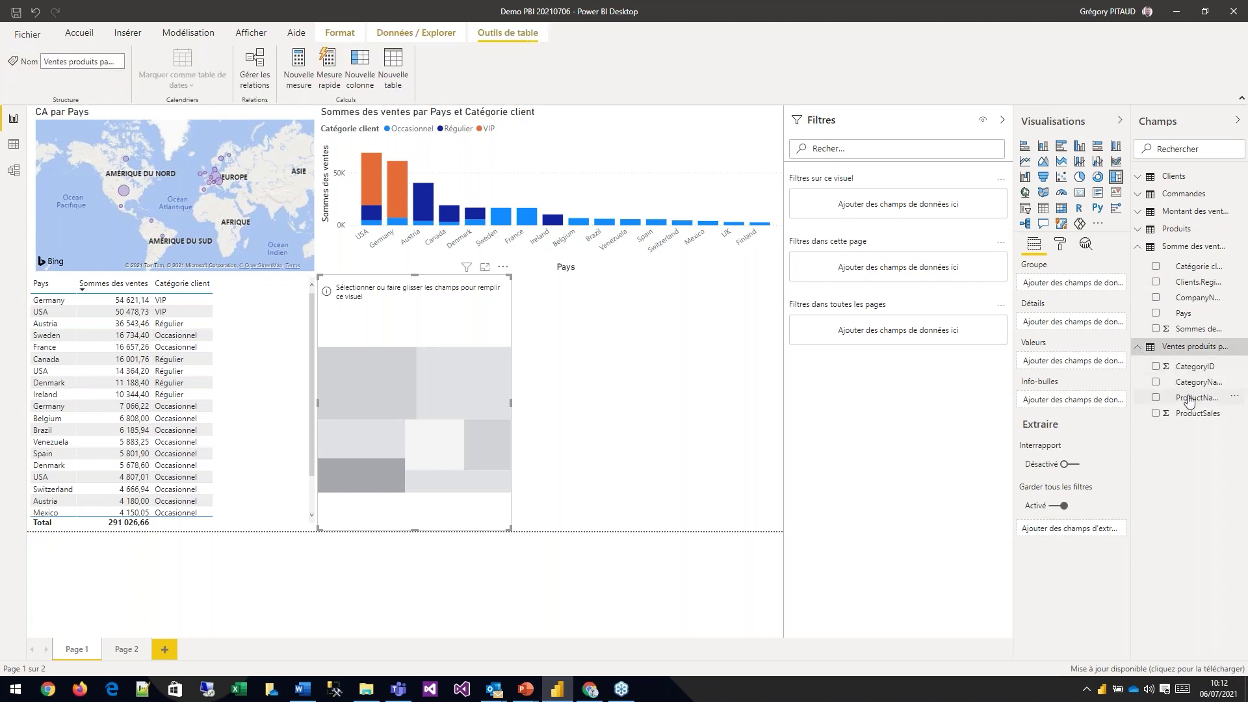
{"action": "left_click_drag", "start_coordinate": [1173, 365], "coordinate": [1059, 285]}
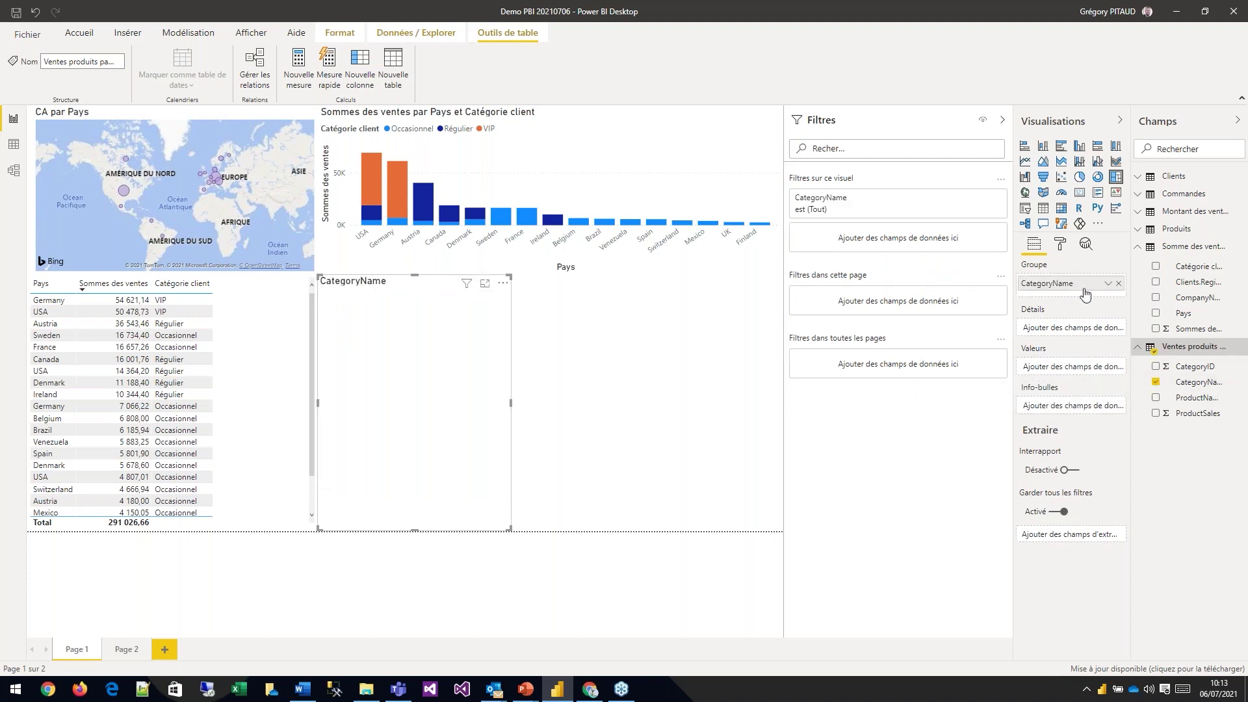
{"action": "left_click_drag", "start_coordinate": [1199, 422], "coordinate": [1098, 368]}
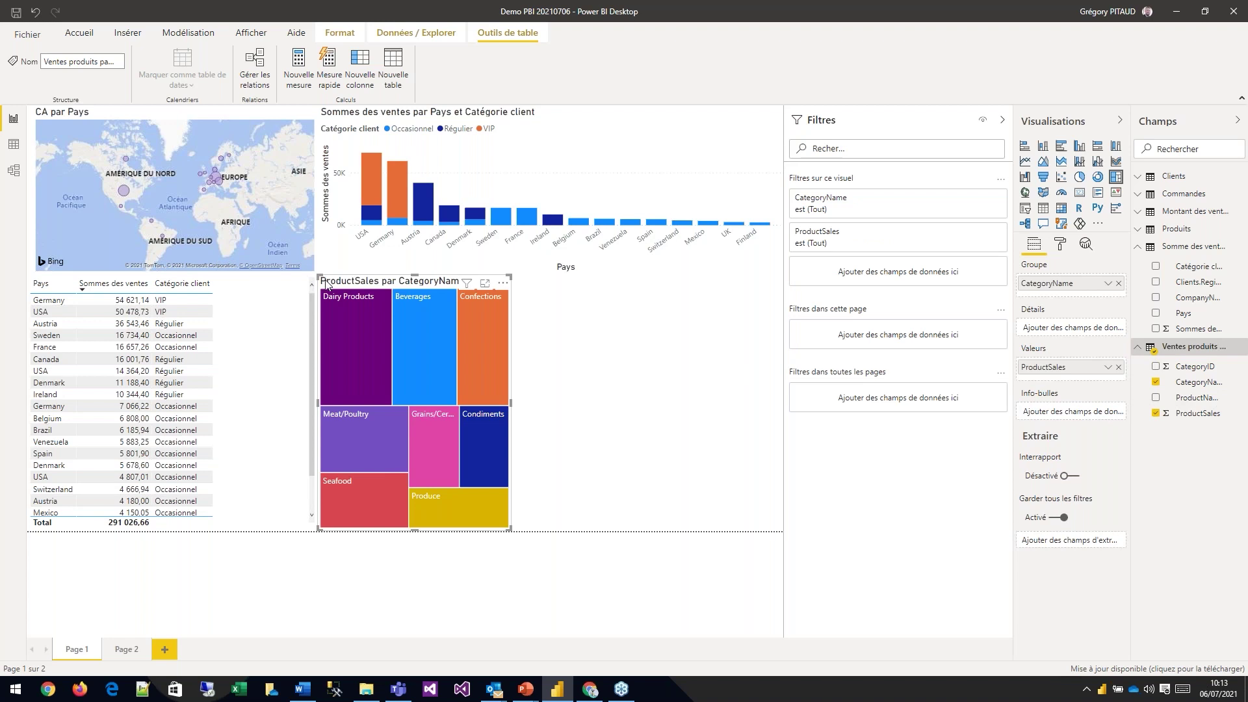
{"action": "mouse_move", "coordinate": [357, 358]}
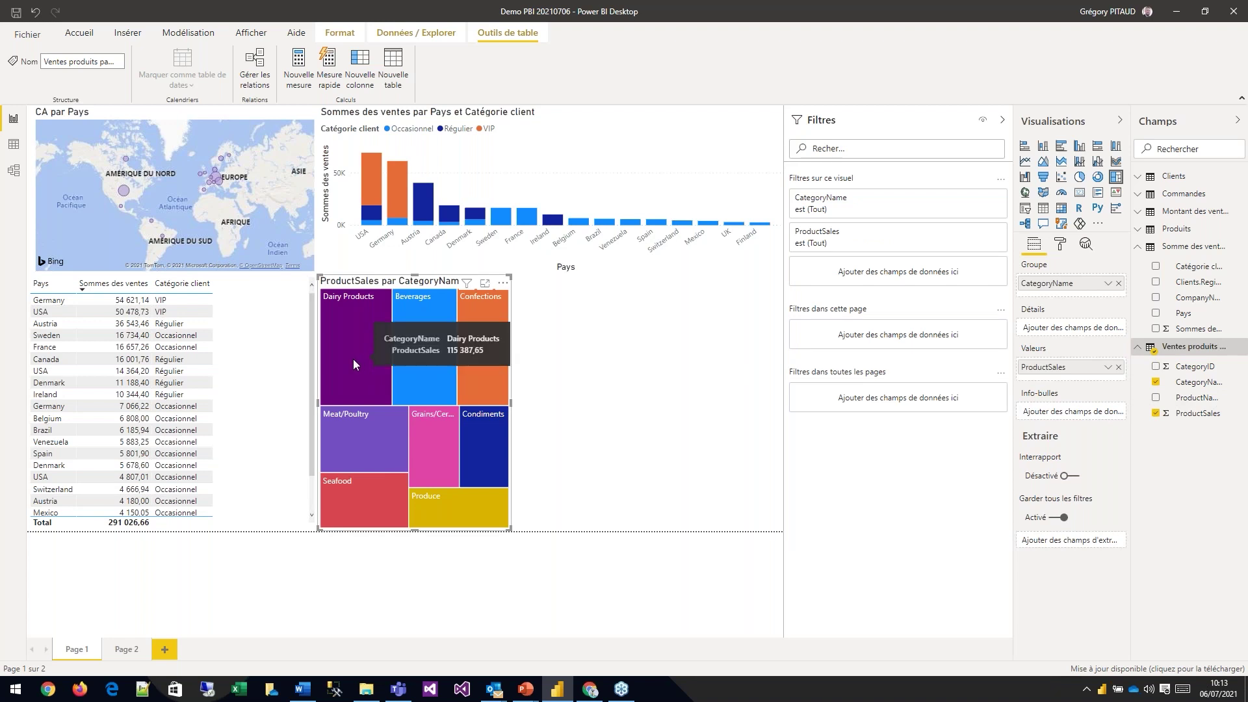
{"action": "mouse_move", "coordinate": [433, 365]}
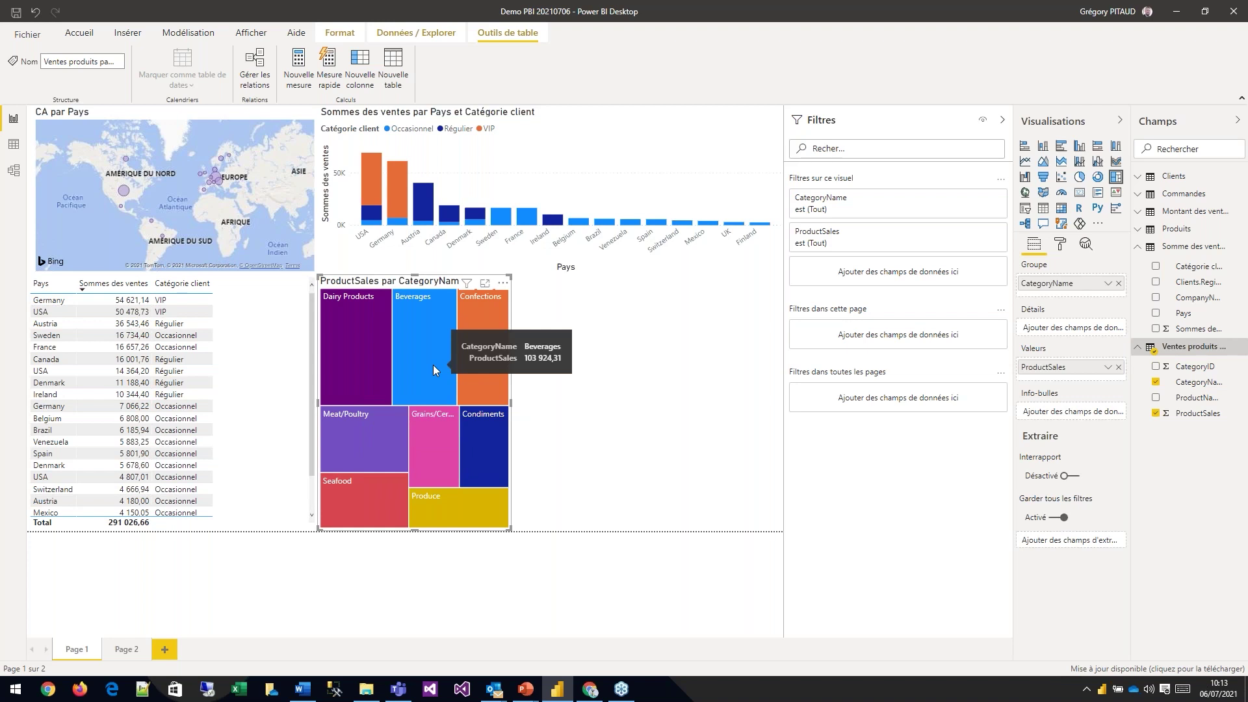
{"action": "mouse_move", "coordinate": [467, 334]}
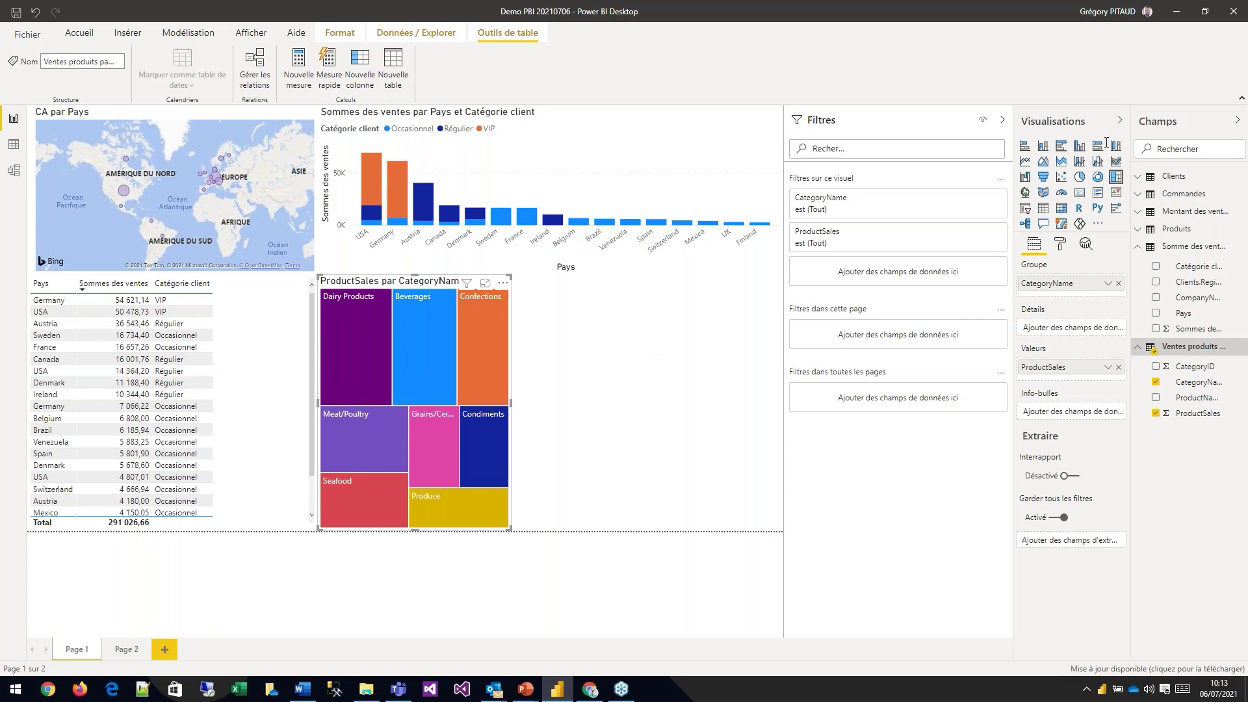
Step: Add a slicer on the Pays field in the free space beside the treemap
{"action": "key", "text": "Escape"}
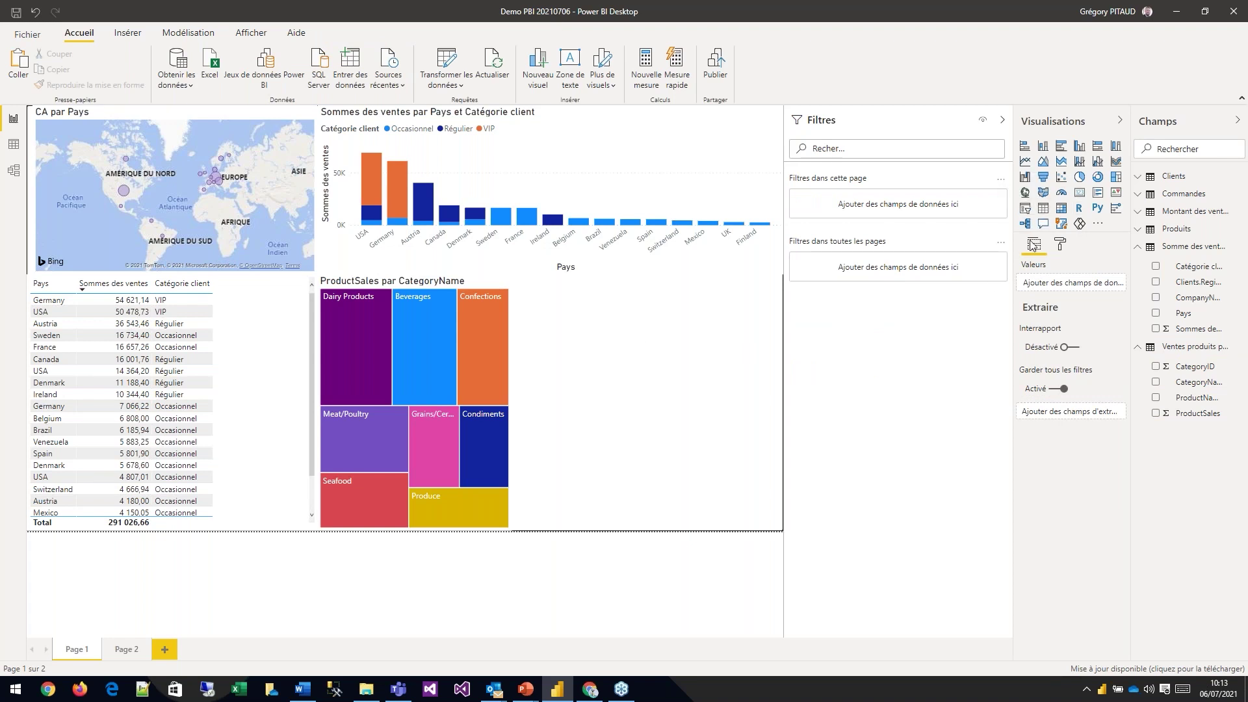
{"action": "left_click", "coordinate": [1026, 209]}
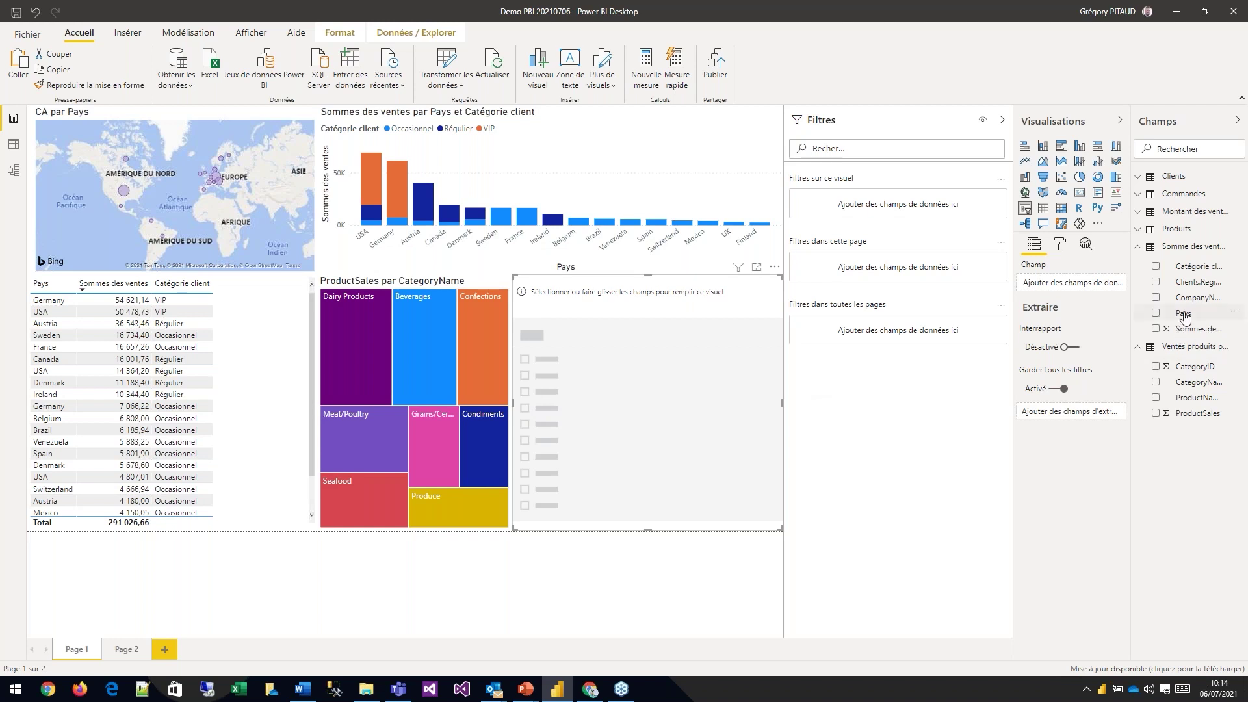
{"action": "left_click_drag", "start_coordinate": [1185, 316], "coordinate": [642, 389]}
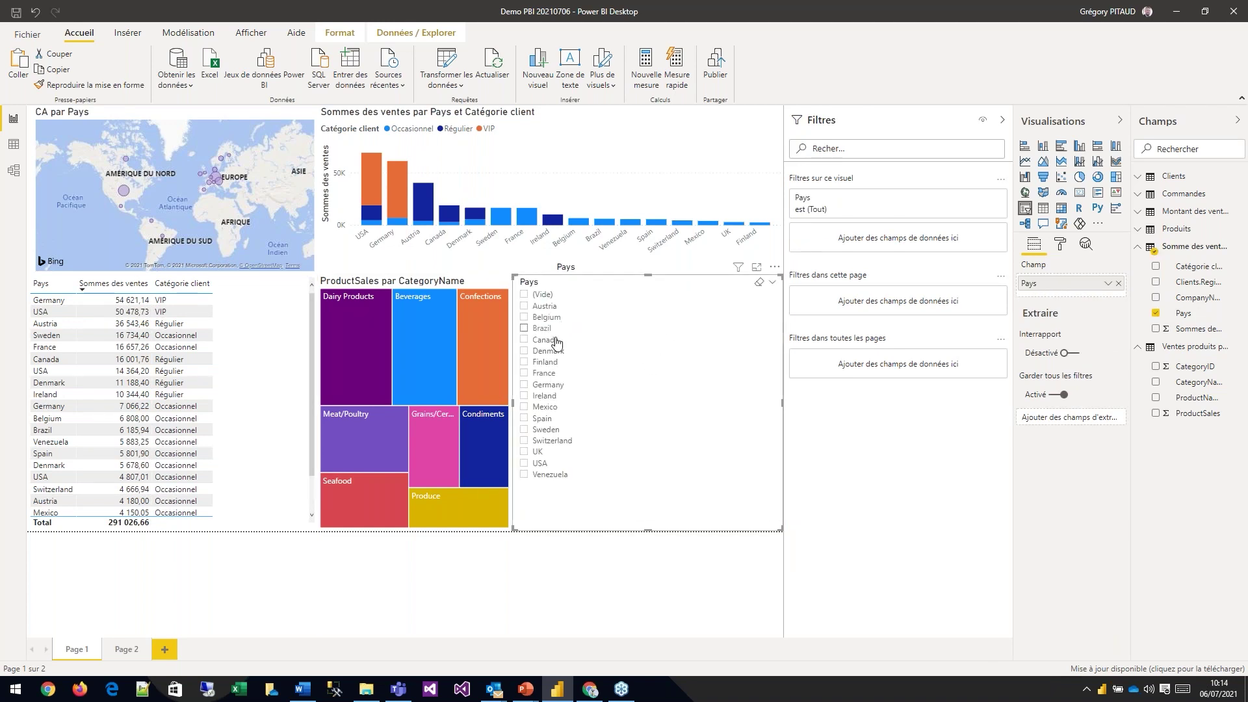
Step: Filter the report with the Pays slicer, first by Finland alone, and finally by Brazil, France, Mexico, Spain and USA together
{"action": "left_click", "coordinate": [526, 368]}
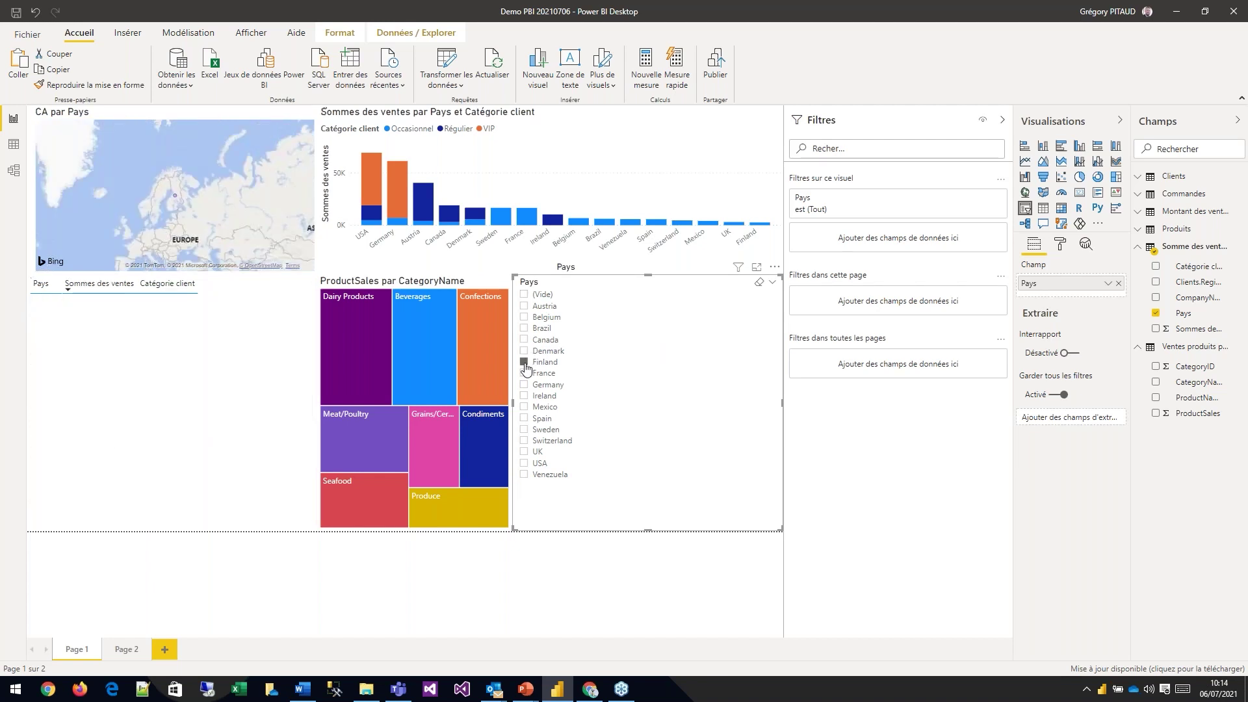
{"action": "left_click", "coordinate": [526, 328]}
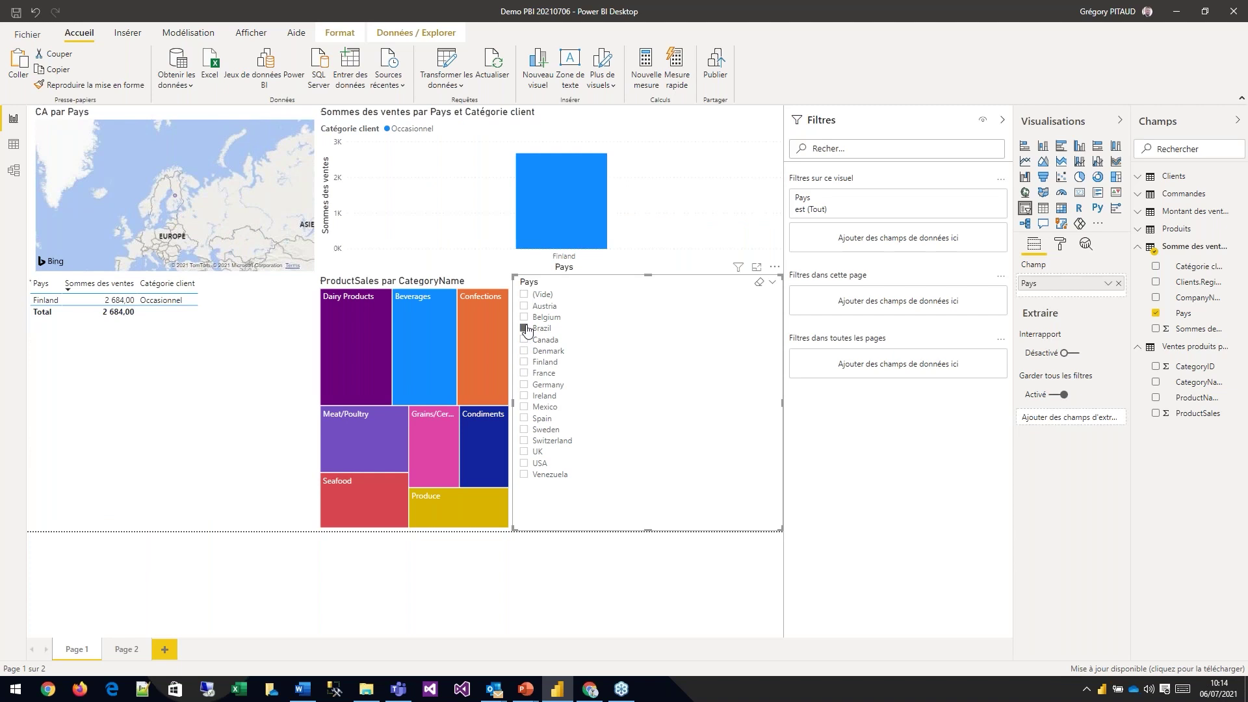
{"action": "left_click", "coordinate": [525, 374], "text": "ctrl"}
{"action": "left_click", "coordinate": [525, 418], "text": "ctrl"}
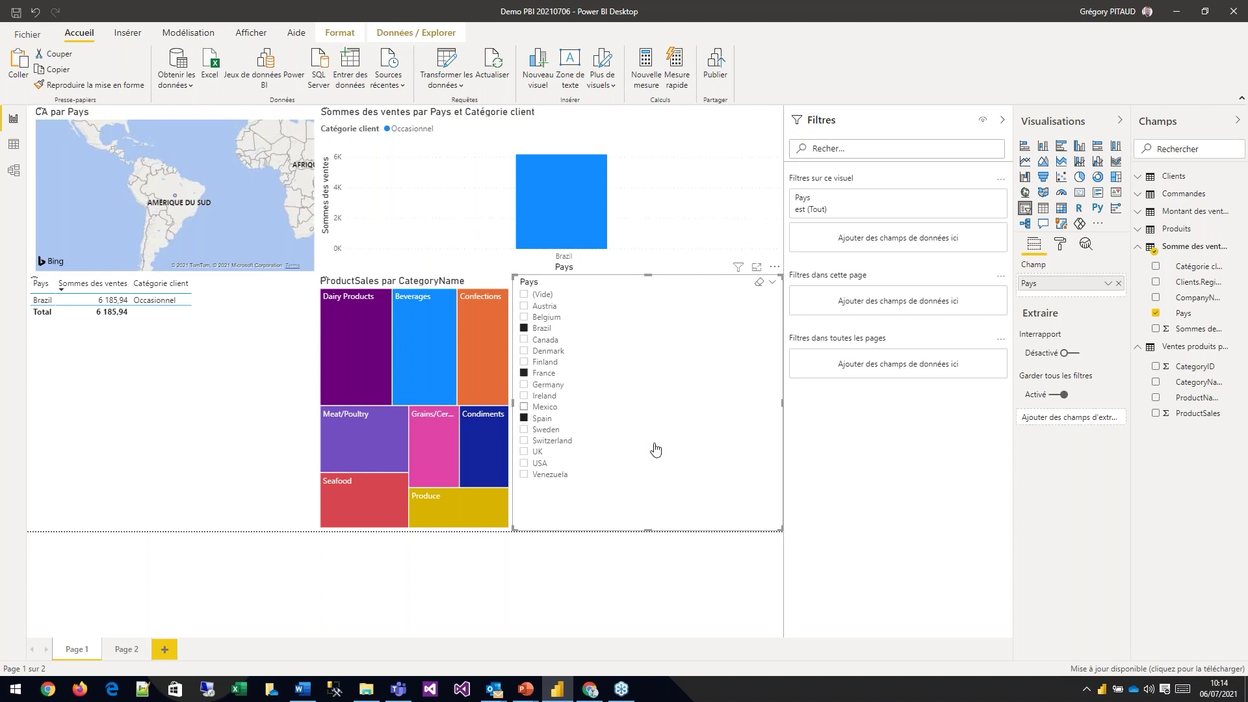
{"action": "left_click", "coordinate": [525, 463], "text": "ctrl"}
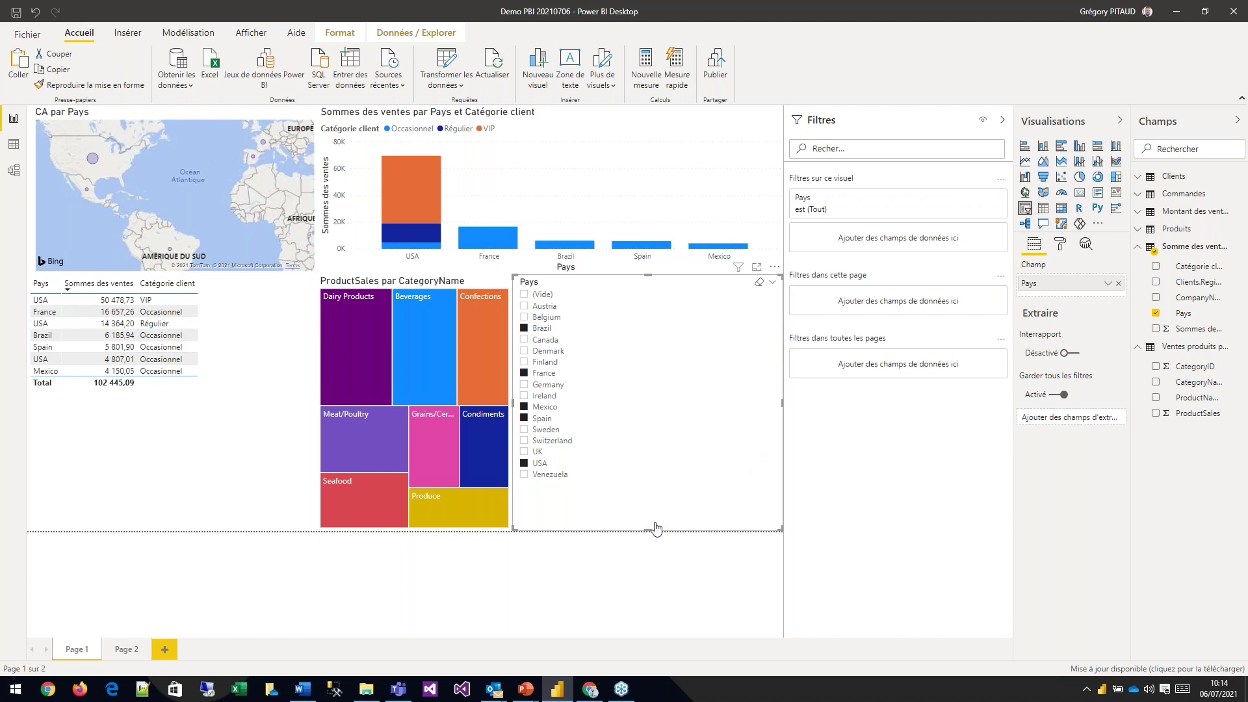
Step: Shorten the Pays slicer to about seven visible entries and insert a Q&A visual in the space below it
{"action": "left_click_drag", "start_coordinate": [647, 510], "coordinate": [647, 371]}
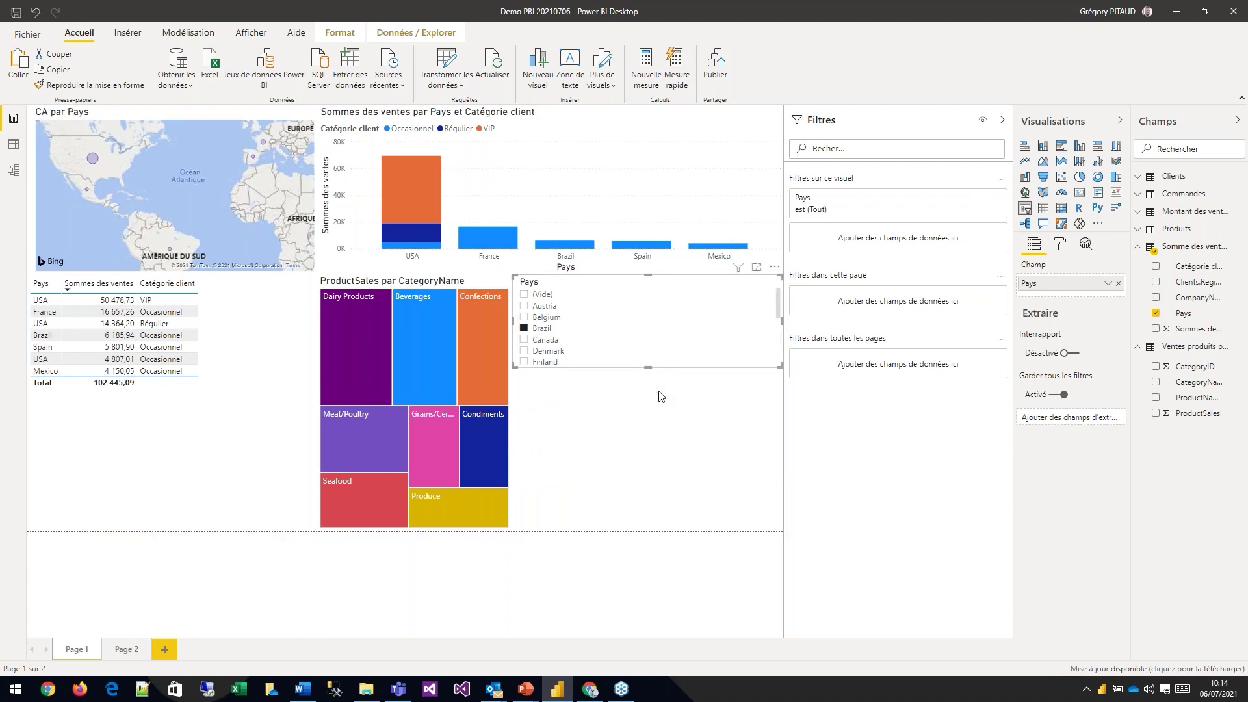
{"action": "left_click", "coordinate": [759, 398]}
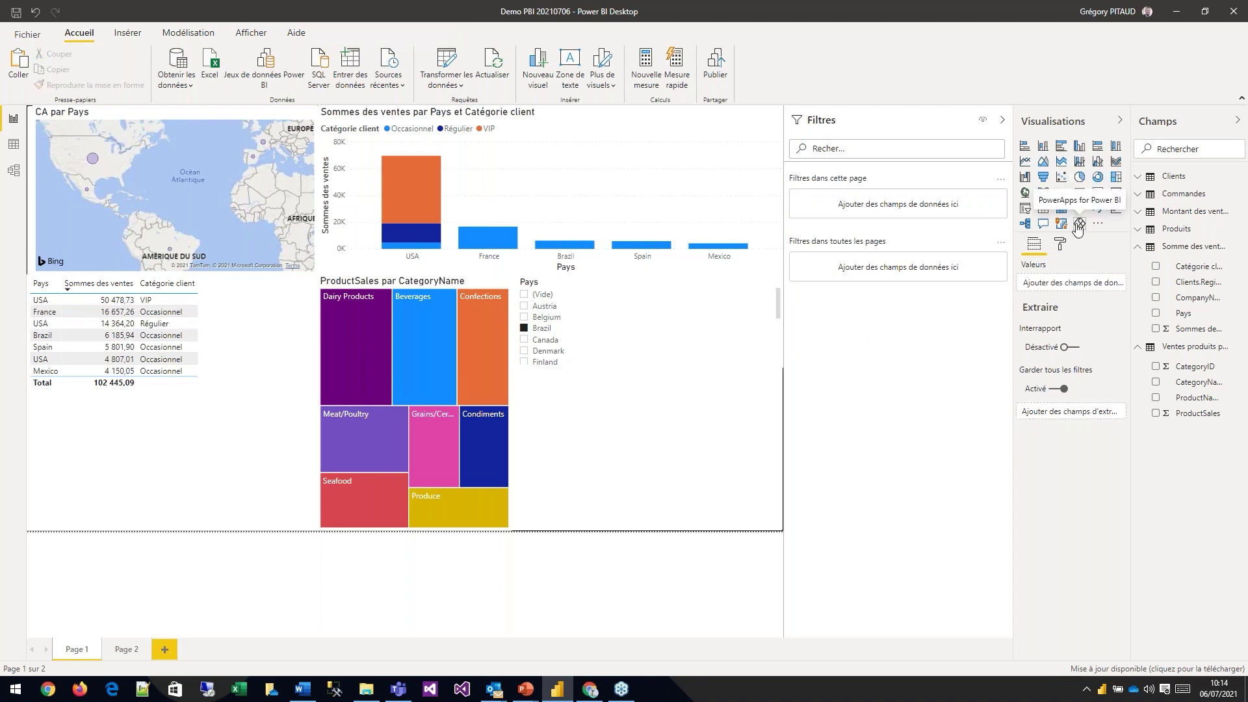
{"action": "left_click", "coordinate": [1044, 225]}
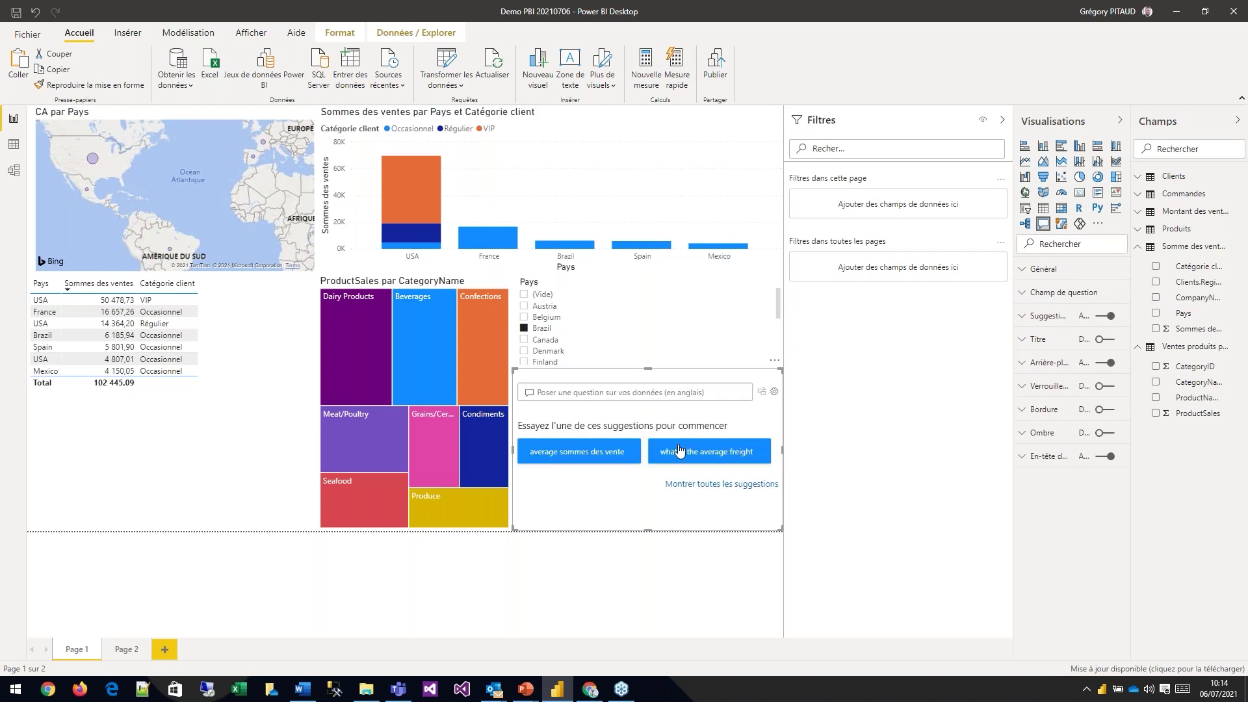
Step: Ask the Q&A visual "somme des ventes par pays" and accept the matching suggestion
{"action": "left_click", "coordinate": [631, 394]}
{"action": "type", "text": "somme"}
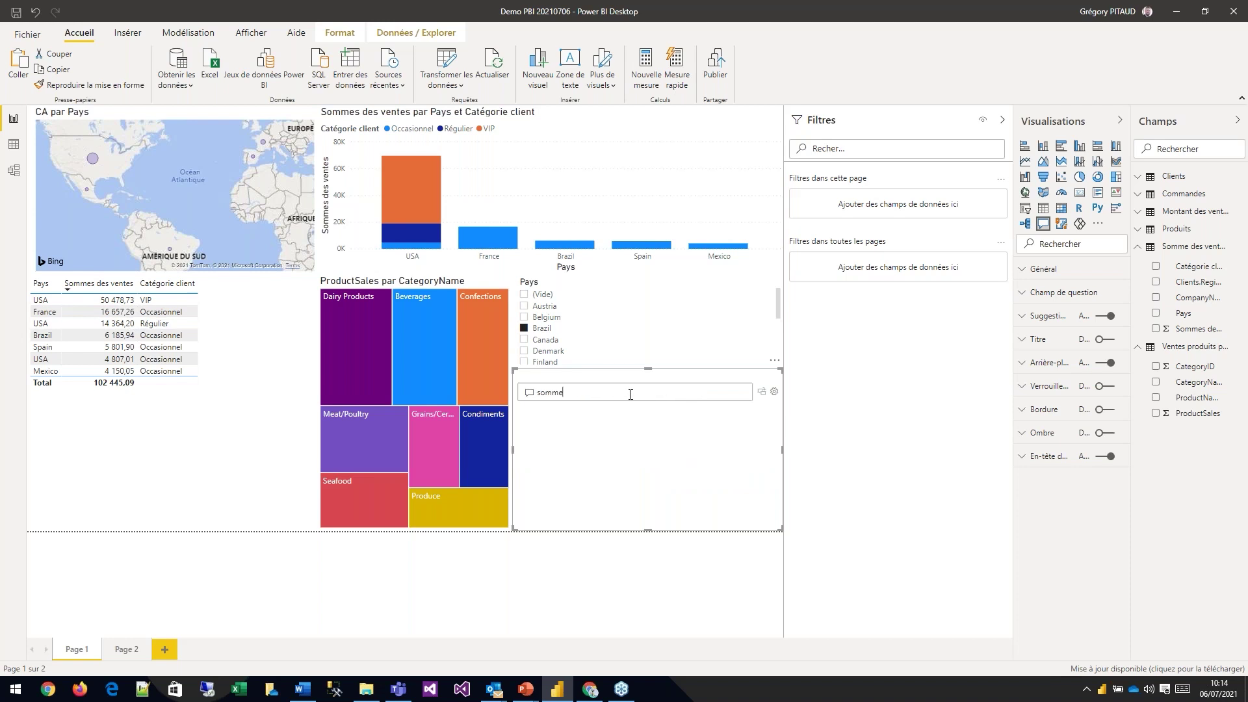
{"action": "type", "text": " des even"}
{"action": "key", "text": "BackSpace"}
{"action": "key", "text": "BackSpace"}
{"action": "type", "text": "entes par pays"}
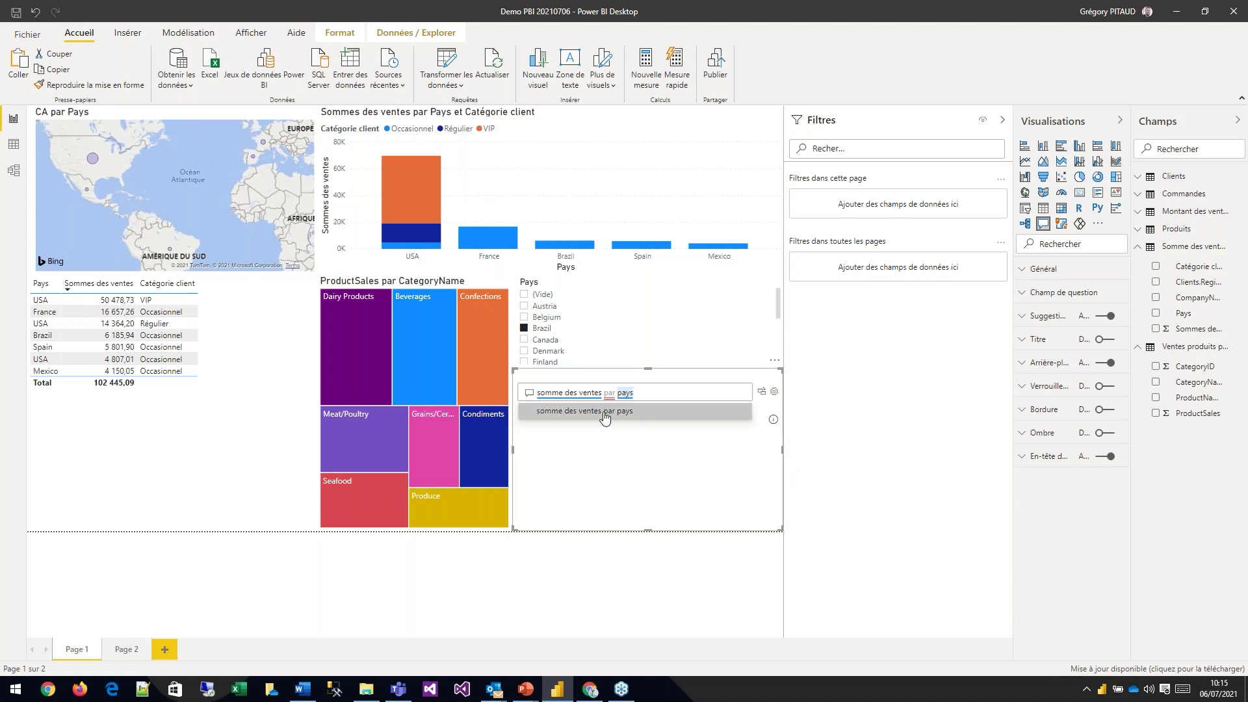
{"action": "left_click", "coordinate": [603, 411]}
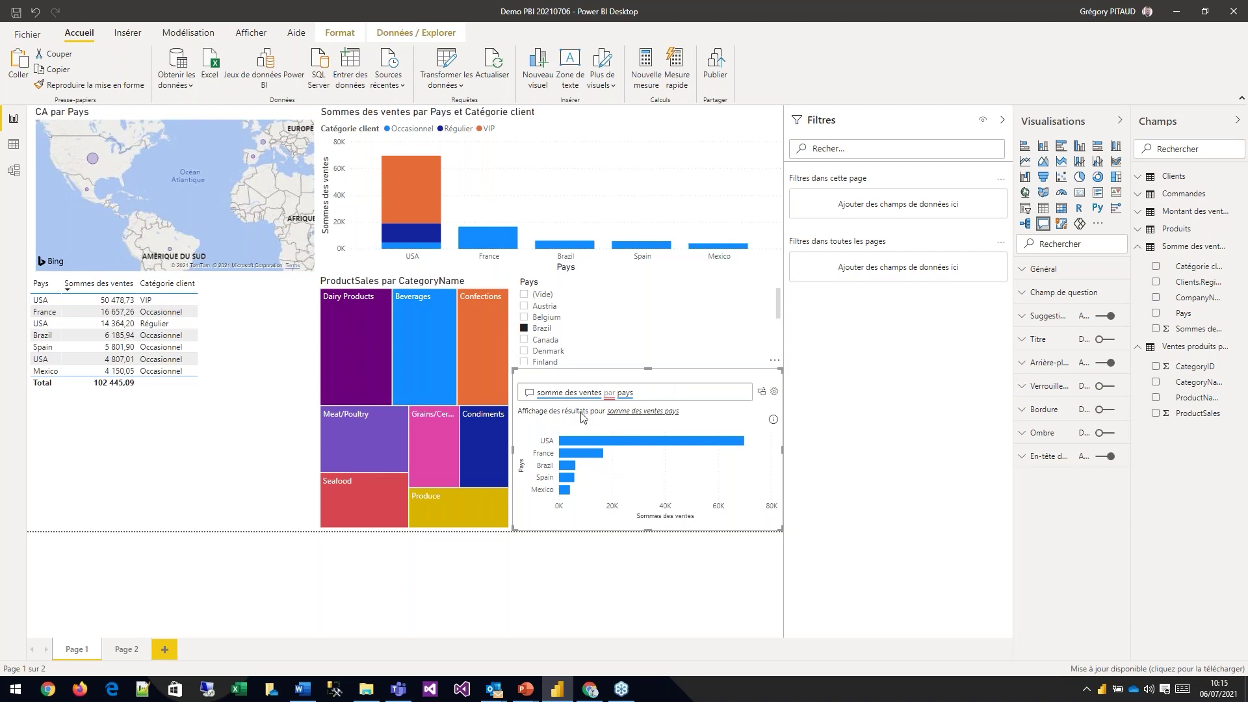
Step: Replace the question with "ventes par categ" and choose the suggestion "ventes par ventes produits par catégory category ID"
{"action": "triple_click", "coordinate": [532, 394]}
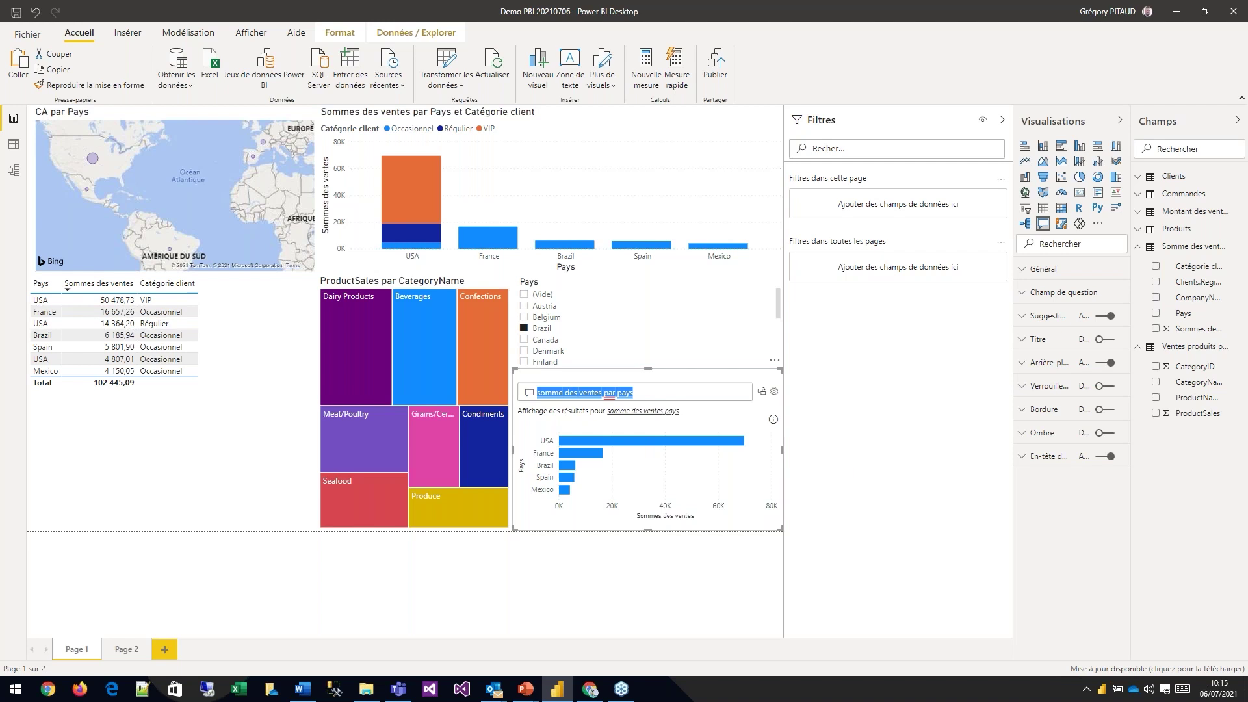
{"action": "type", "text": "ventes par "}
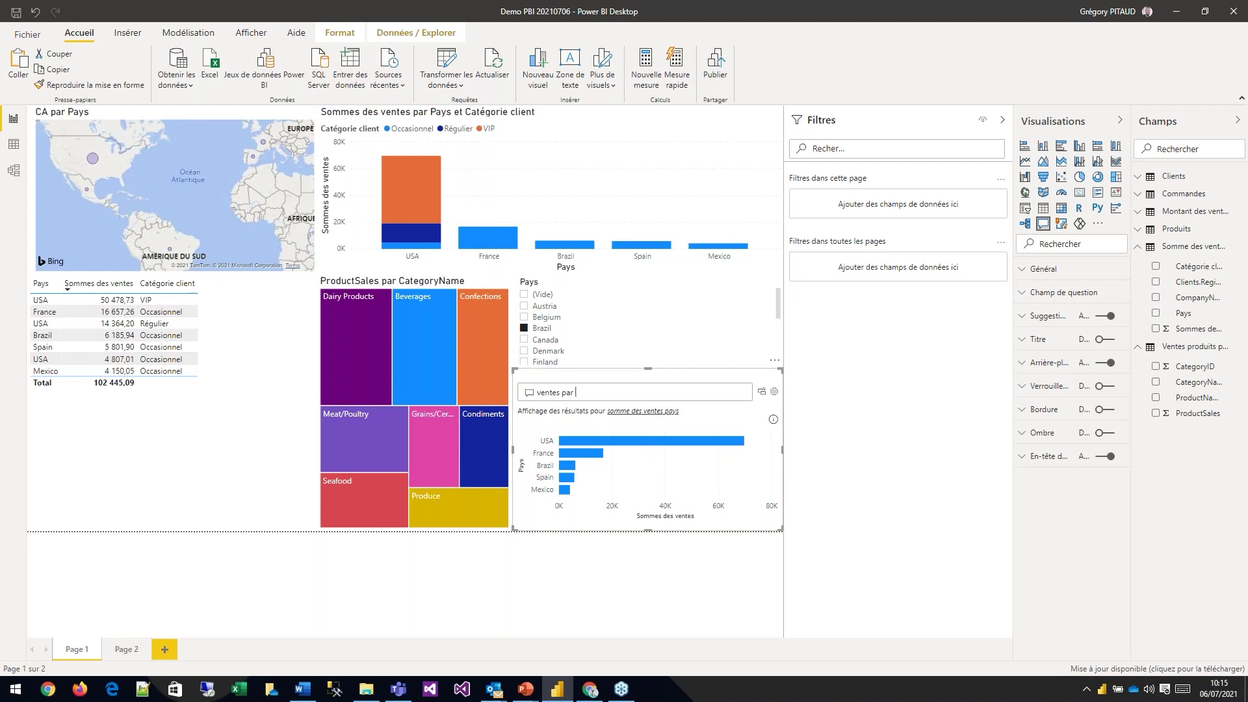
{"action": "type", "text": "categ"}
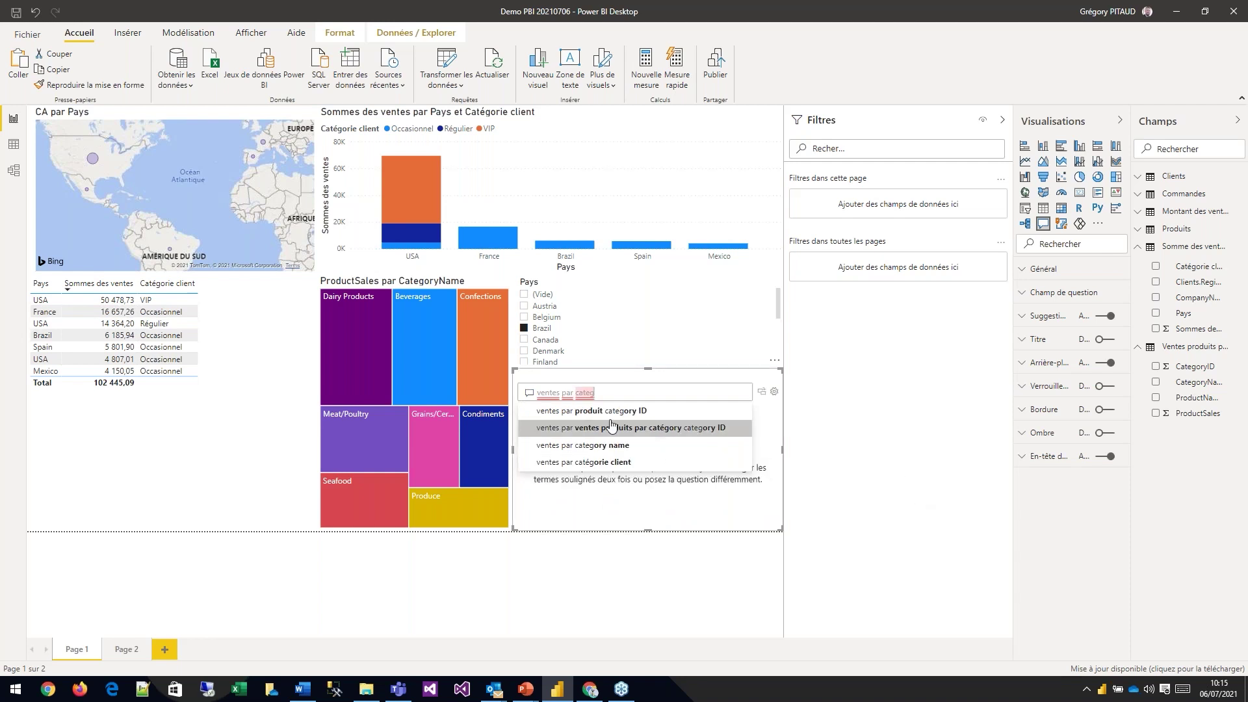
{"action": "left_click", "coordinate": [584, 432]}
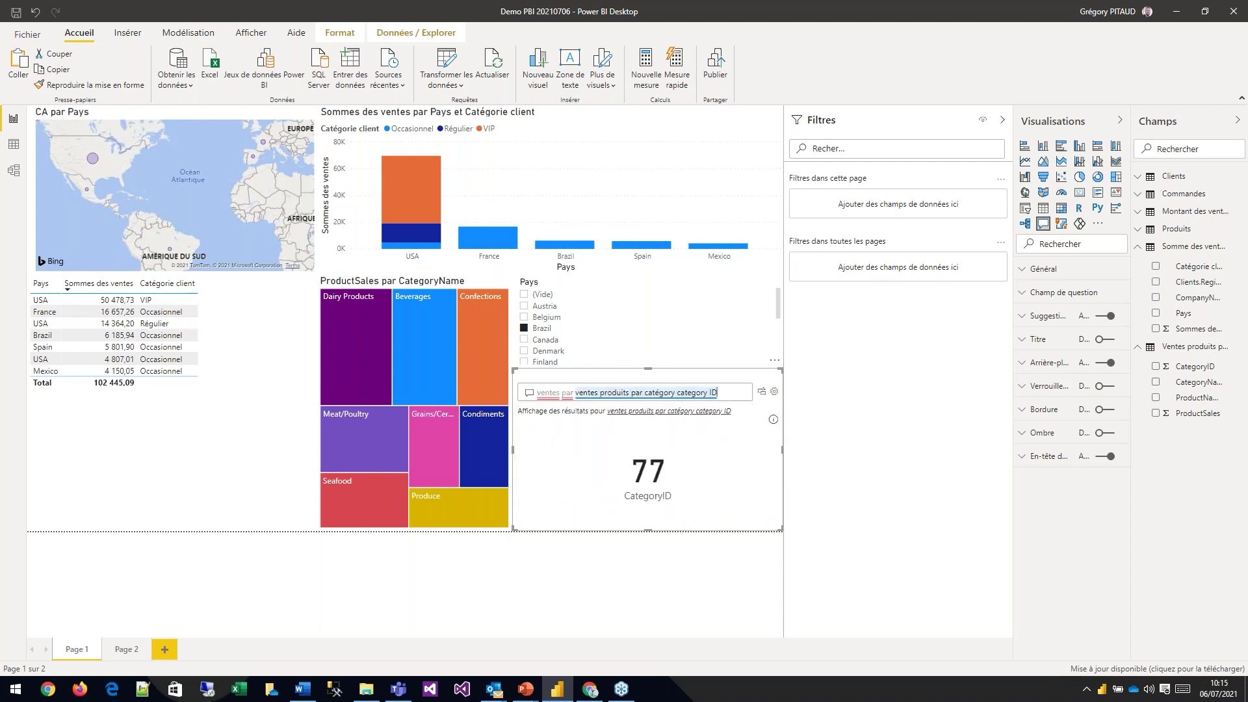
Step: Clear the Q&A question and use the suggested question "average sommes des vente"
{"action": "left_click_drag", "start_coordinate": [724, 391], "coordinate": [537, 392]}
{"action": "key", "text": "BackSpace"}
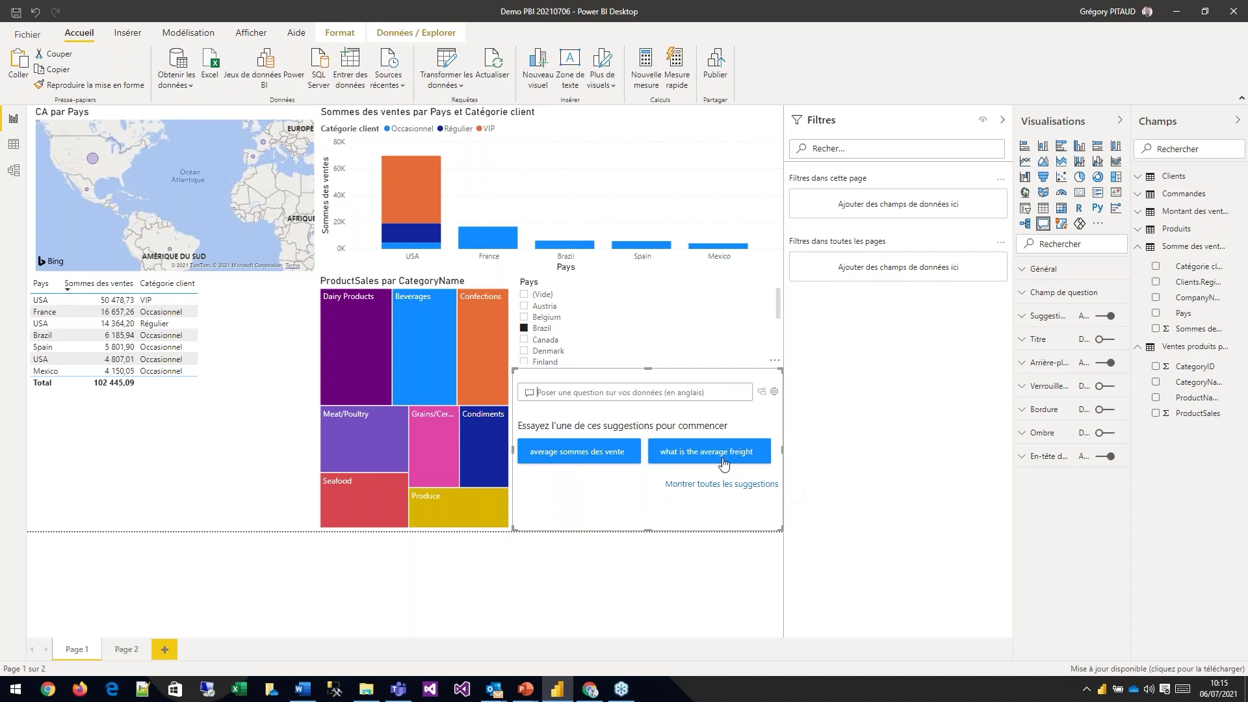
{"action": "left_click", "coordinate": [574, 460]}
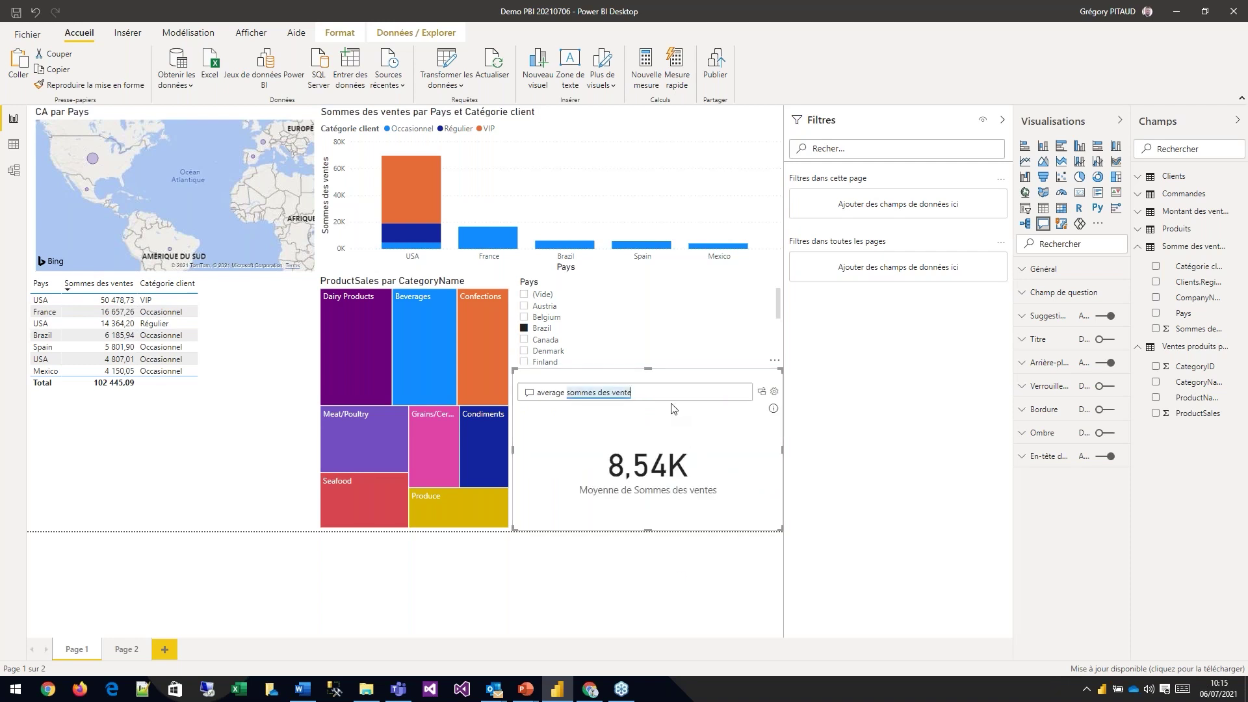
Step: Lower the Q&A visual's upper edge and extend the Pays slicer down to it with Finland selected
{"action": "left_click_drag", "start_coordinate": [648, 369], "coordinate": [651, 394]}
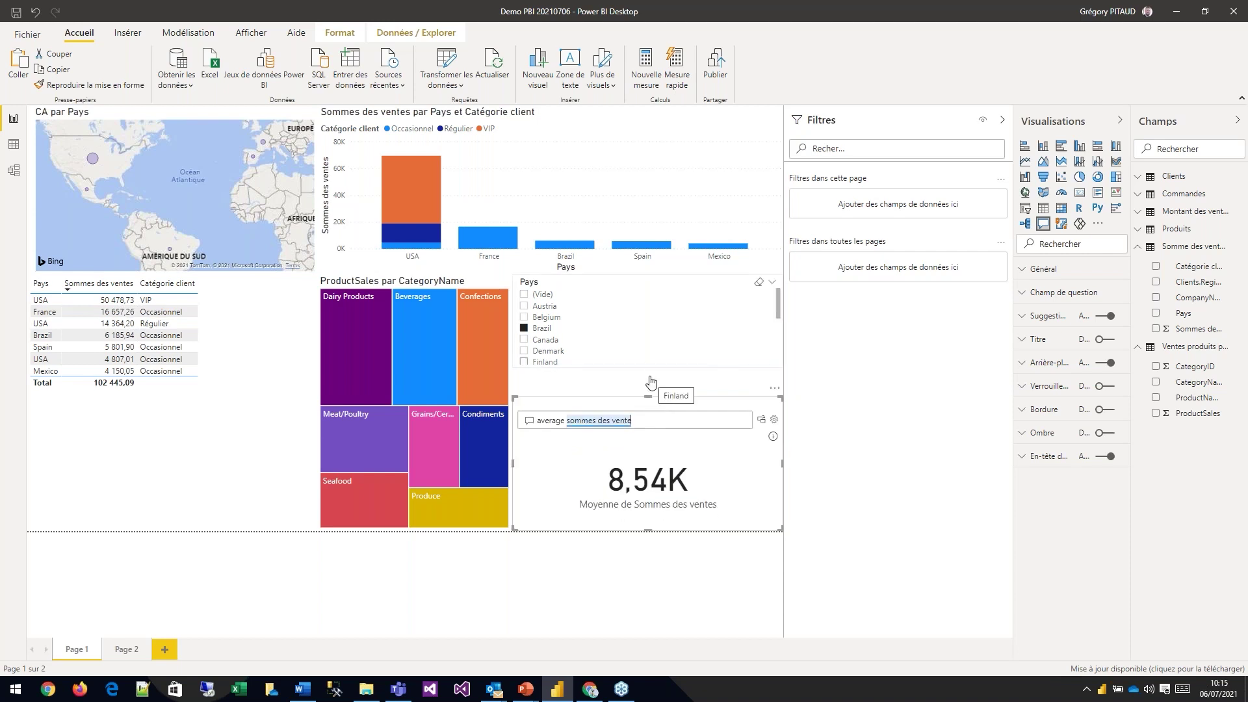
{"action": "left_click", "coordinate": [646, 364]}
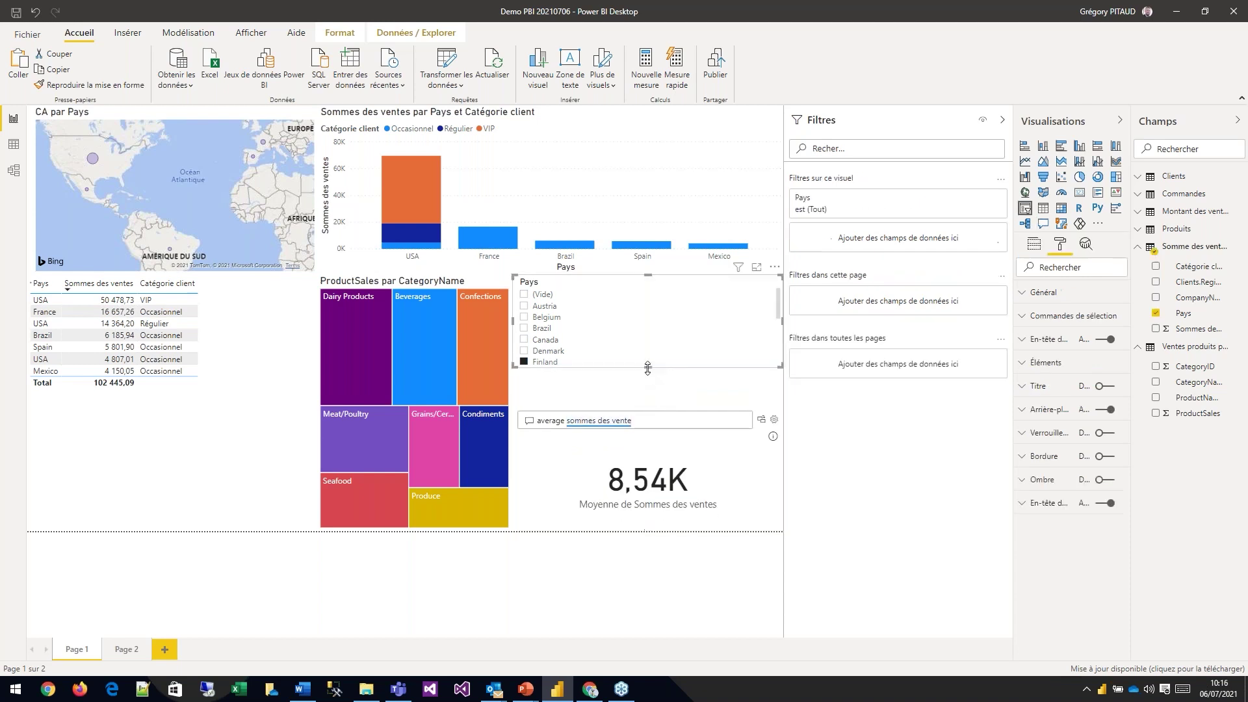
{"action": "left_click_drag", "start_coordinate": [648, 388], "coordinate": [651, 396]}
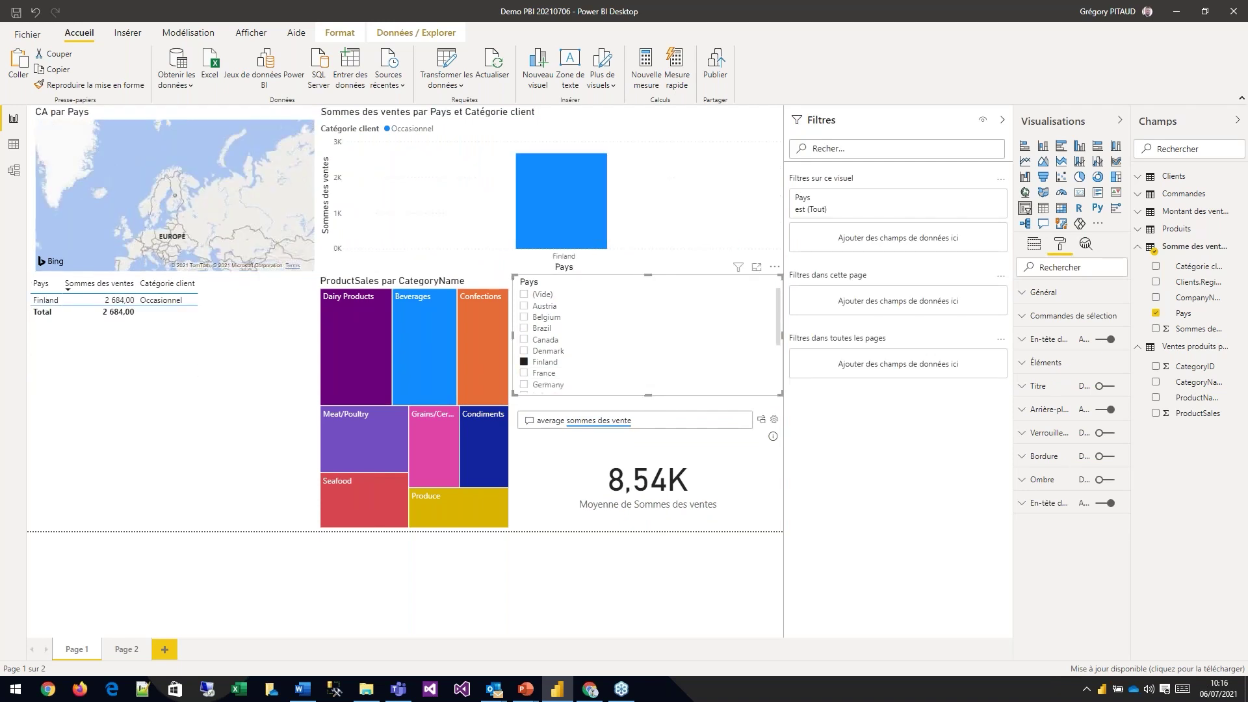
Step: Clear the country selection in the Pays slicer so the report covers all countries
{"action": "left_click", "coordinate": [520, 406]}
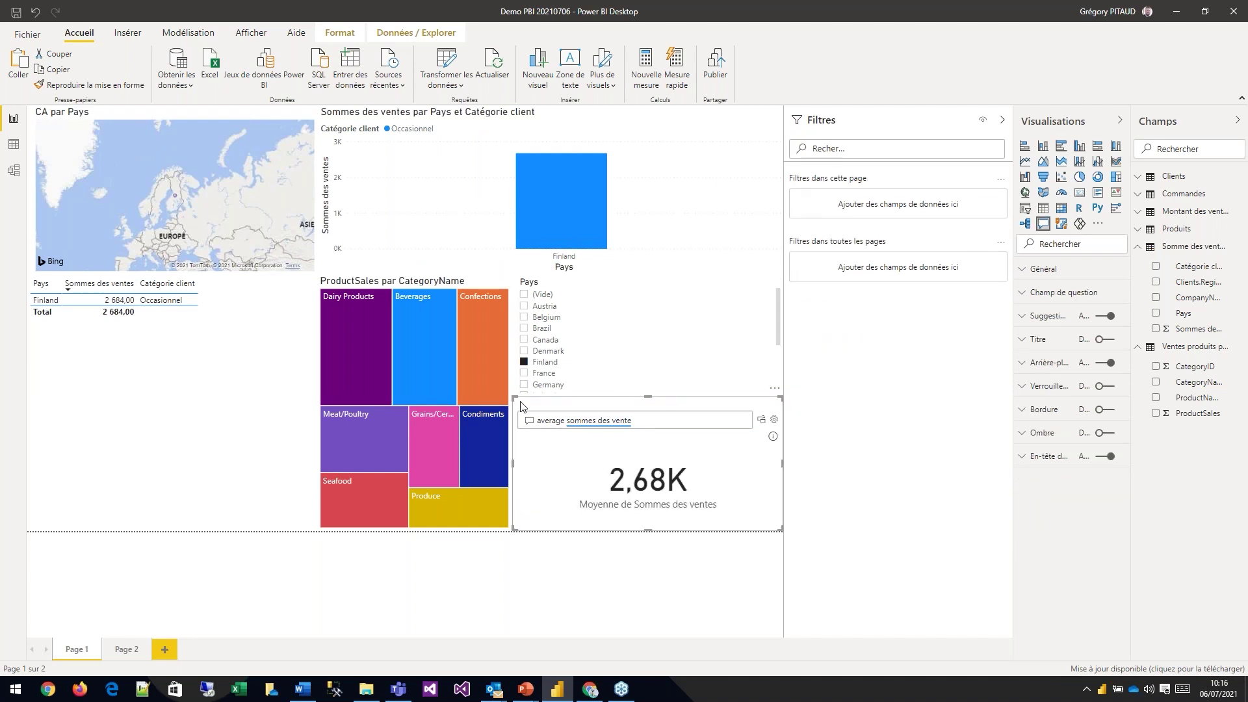
{"action": "left_click", "coordinate": [424, 224]}
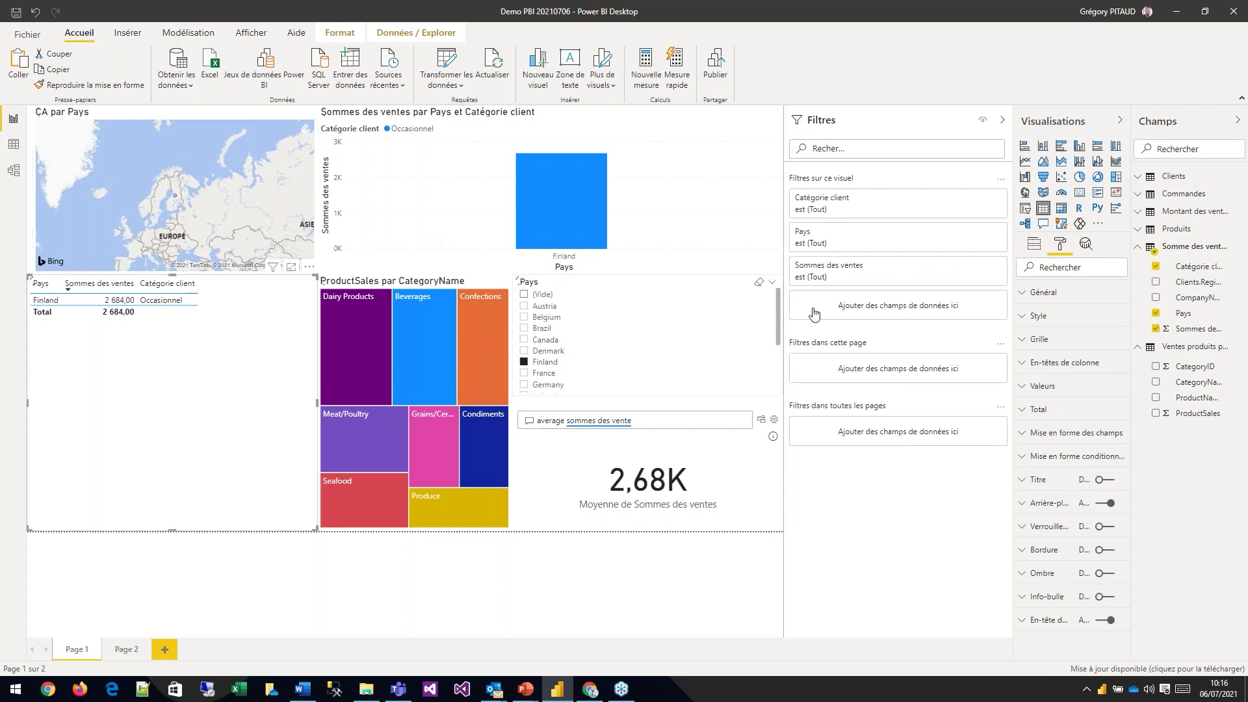
{"action": "left_click", "coordinate": [779, 319]}
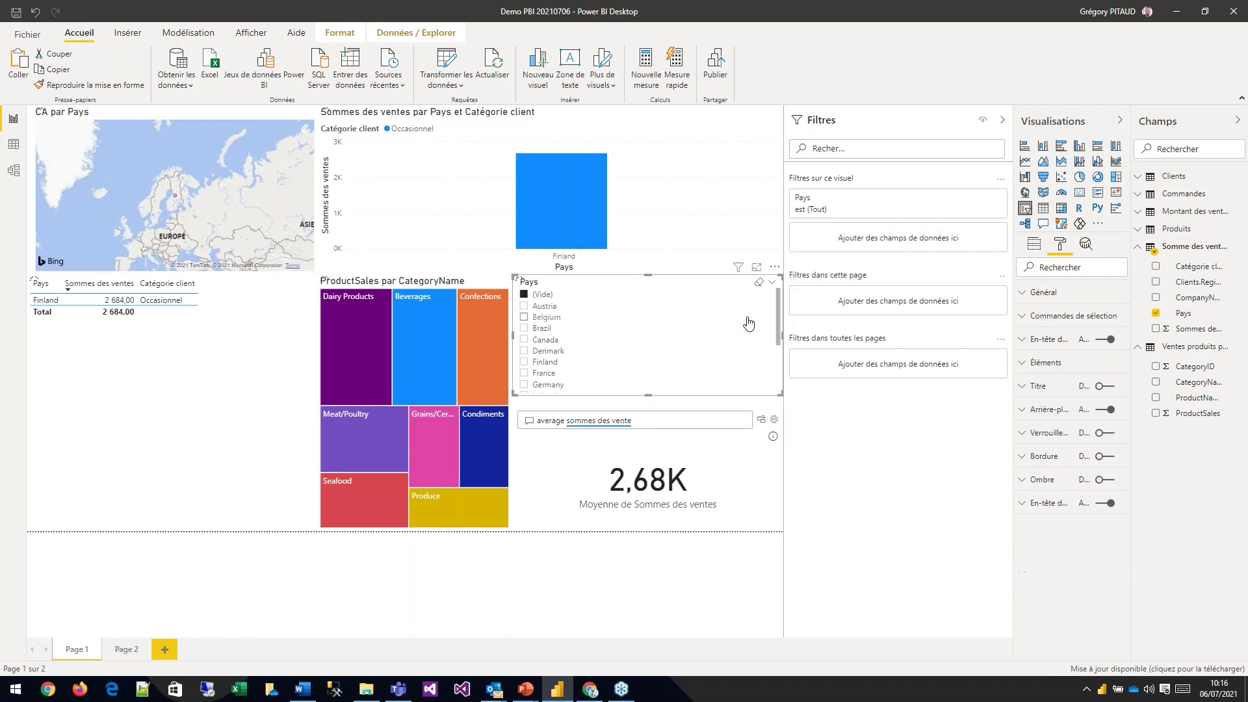
{"action": "left_click", "coordinate": [524, 294]}
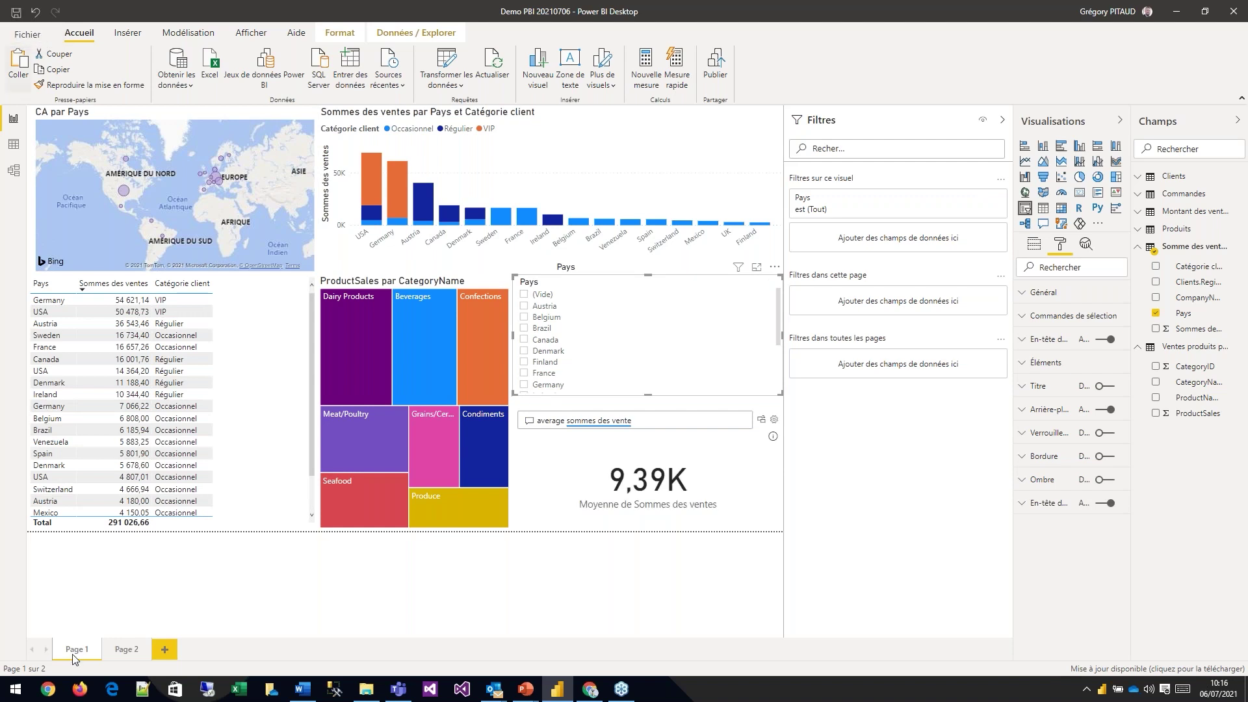
Step: Delete Page 2 from the report
{"action": "left_click", "coordinate": [15, 13]}
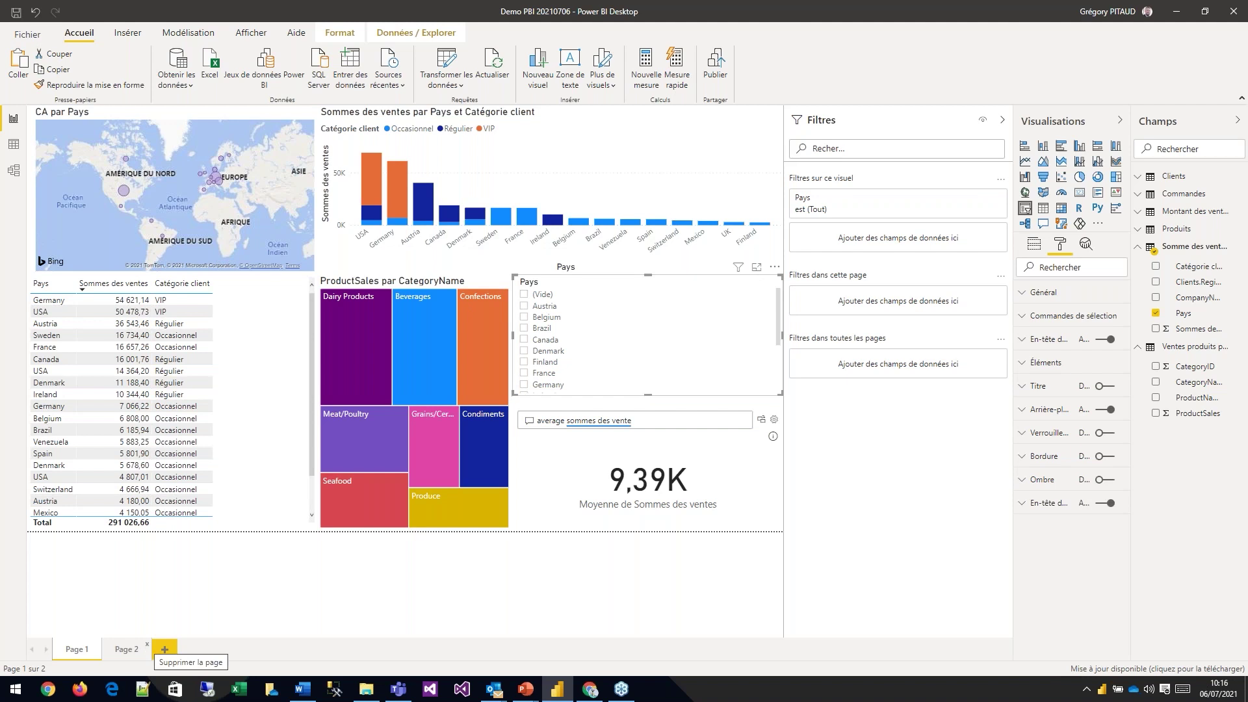
{"action": "left_click", "coordinate": [147, 646]}
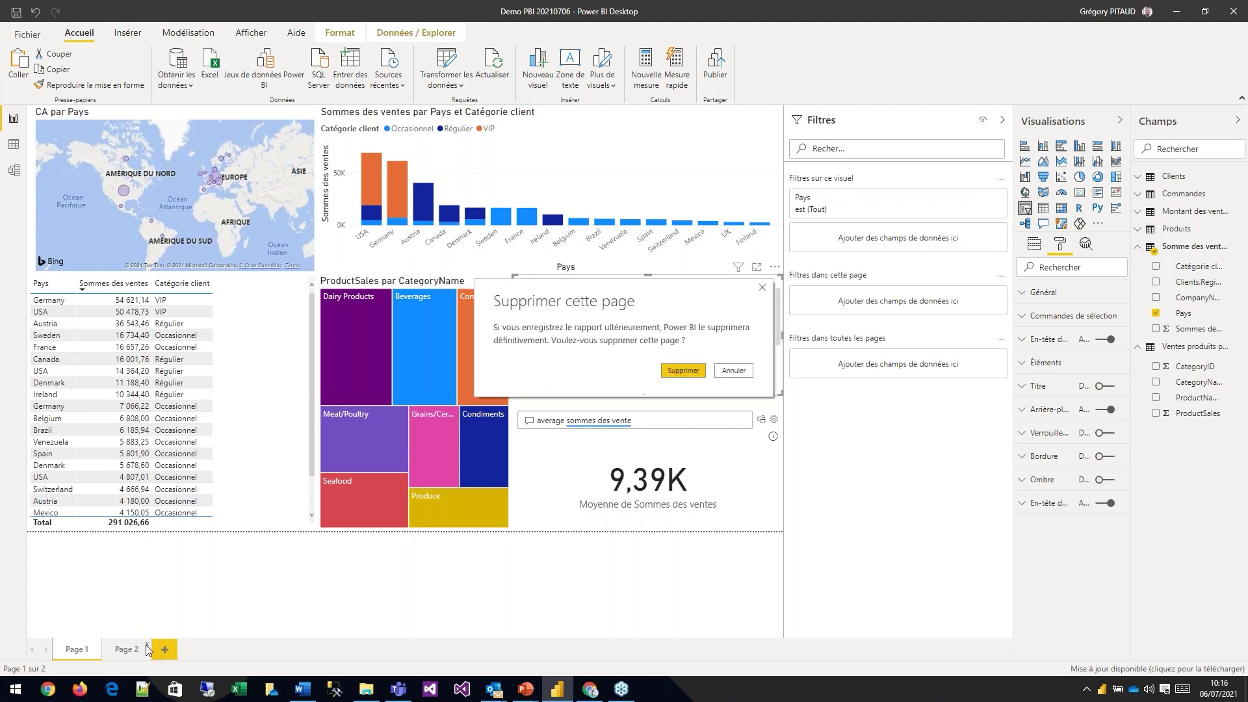
{"action": "left_click", "coordinate": [695, 372]}
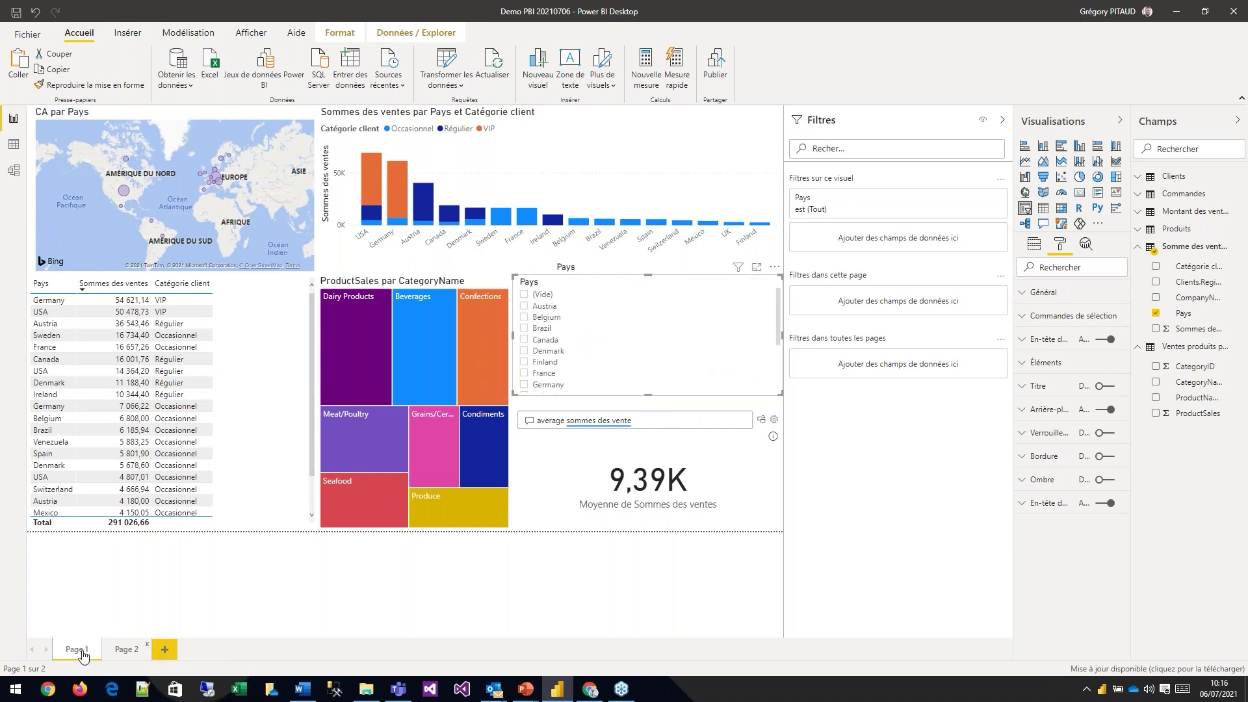
Step: Rename the remaining report page as "Rapport demo"
{"action": "right_click", "coordinate": [138, 649]}
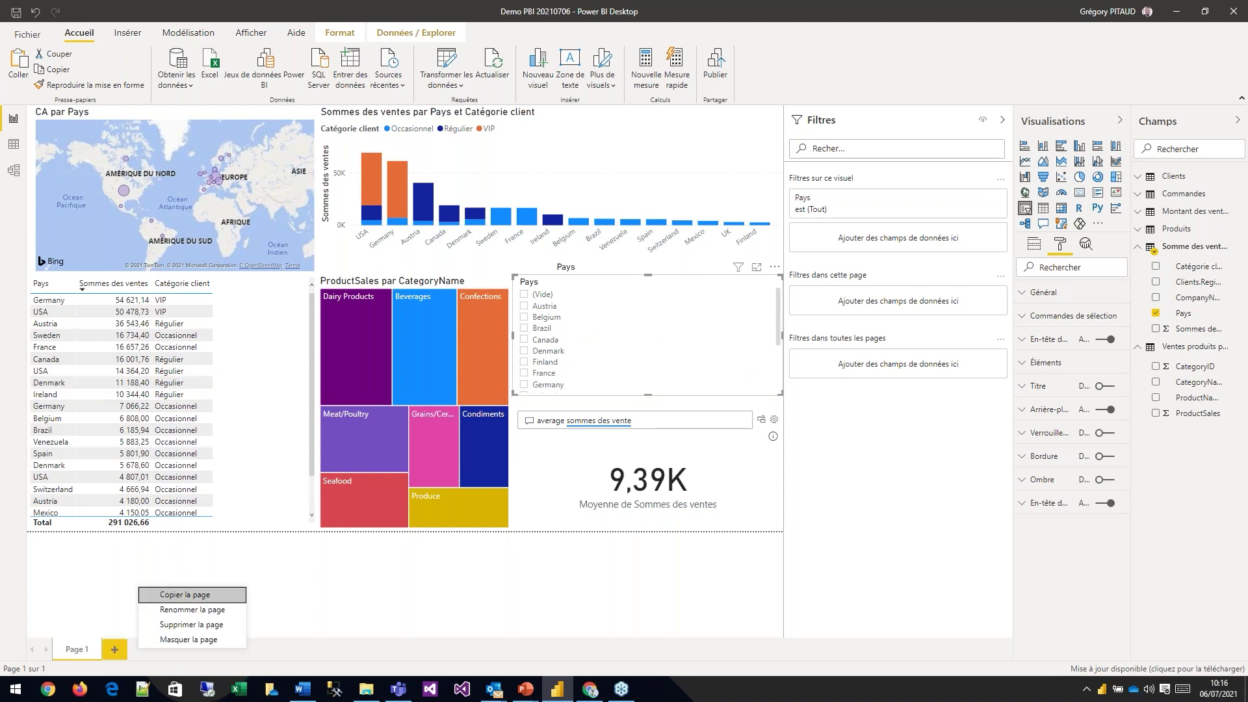
{"action": "right_click", "coordinate": [85, 649]}
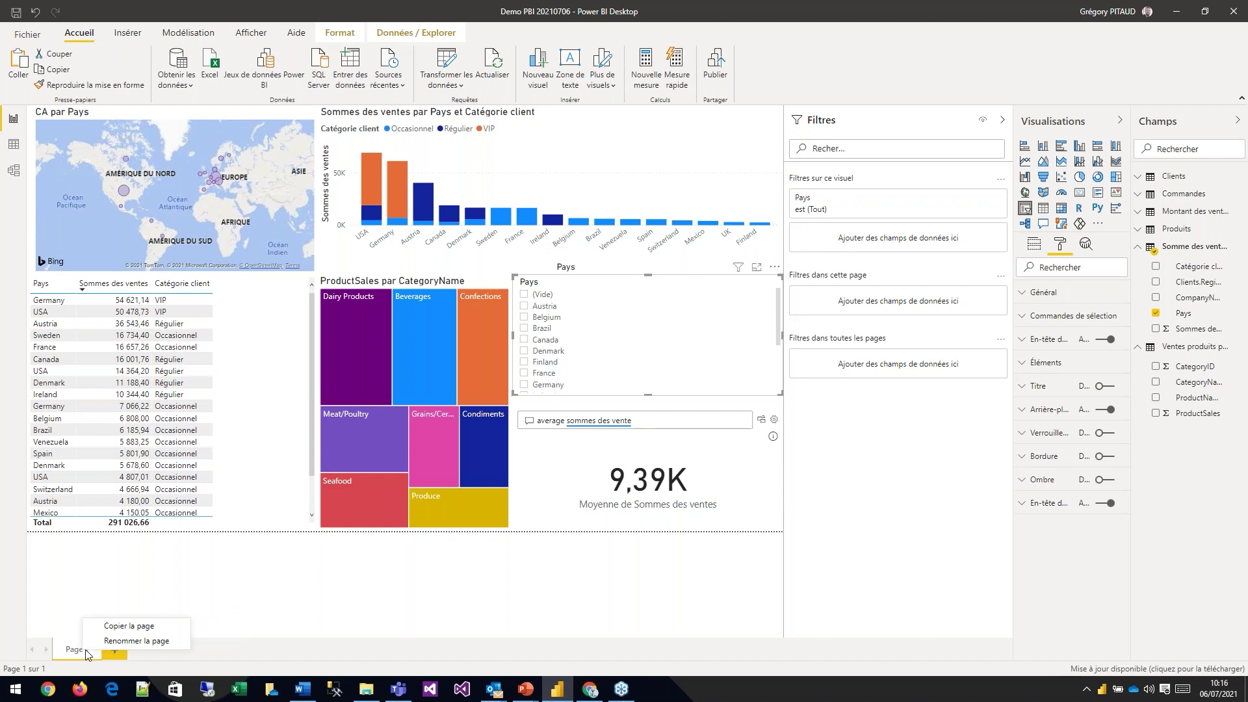
{"action": "left_click", "coordinate": [122, 641]}
{"action": "key", "text": "BackSpace"}
{"action": "key", "text": "ctrl+a"}
{"action": "type", "text": "R"}
{"action": "type", "text": "apport"}
{"action": "type", "text": " demo"}
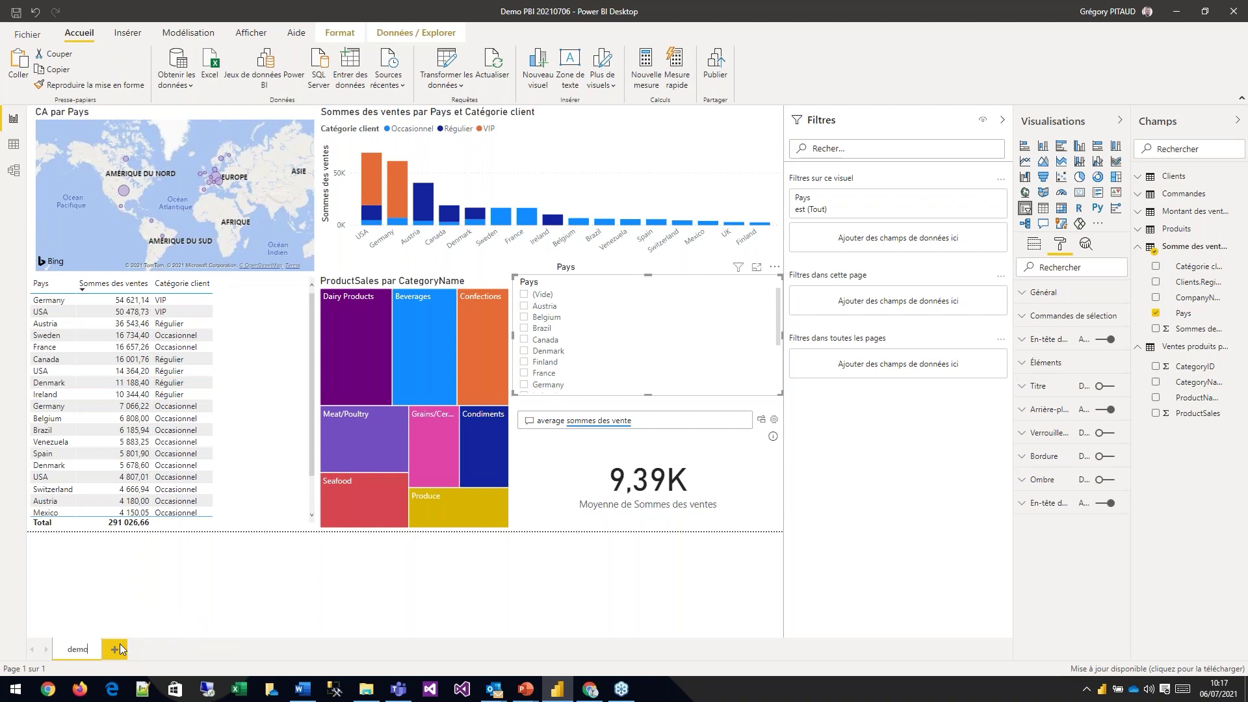
{"action": "left_click", "coordinate": [130, 607]}
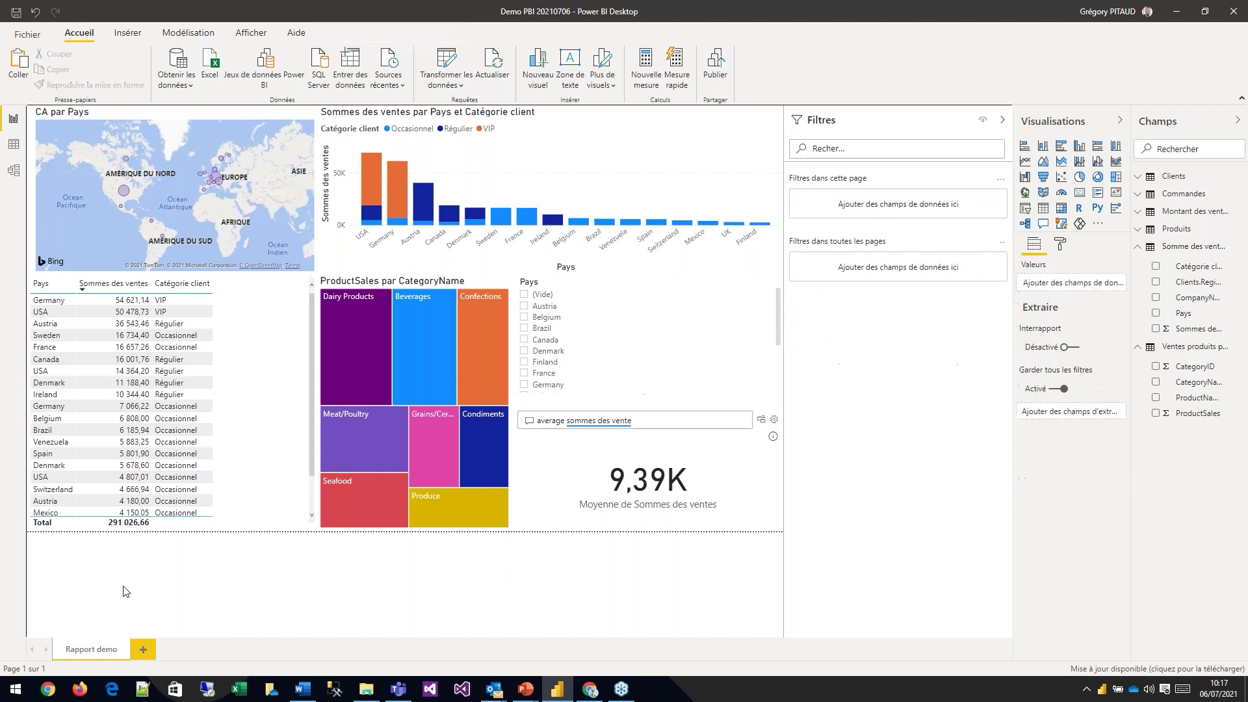
Step: Save the report changes and publish the report to the workspace "Mon espace de travail"
{"action": "left_click", "coordinate": [17, 13]}
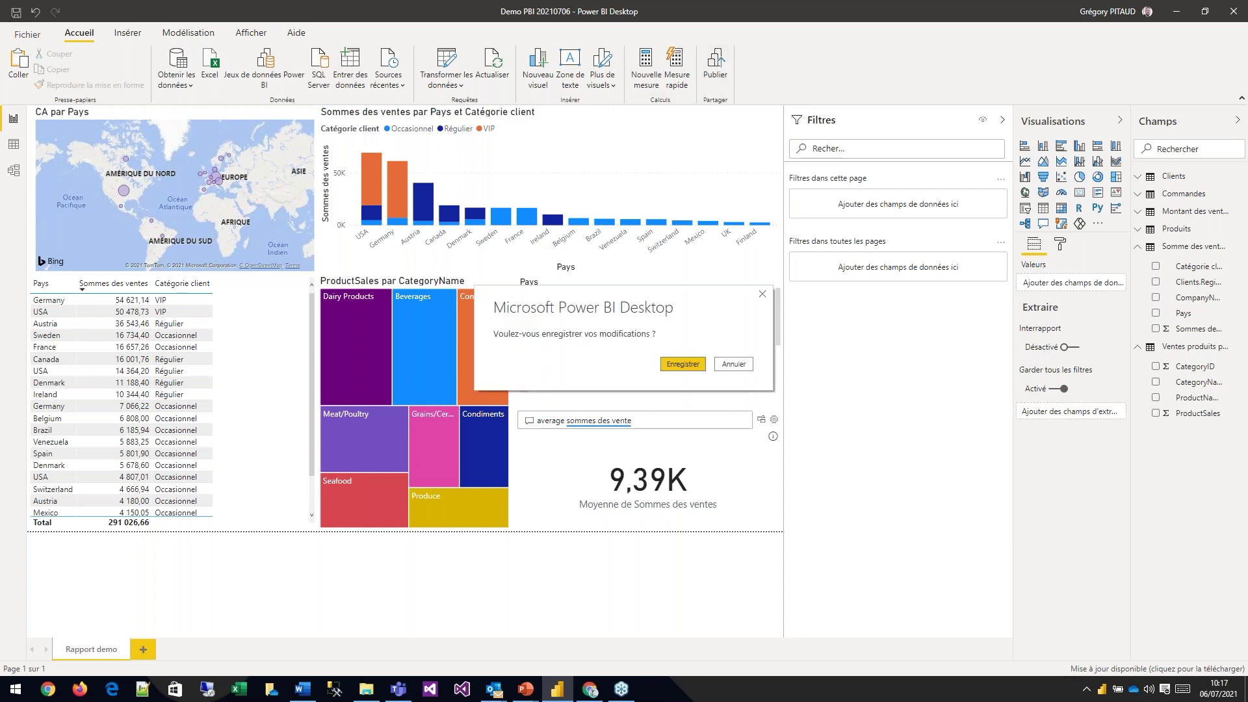
{"action": "left_click", "coordinate": [681, 365]}
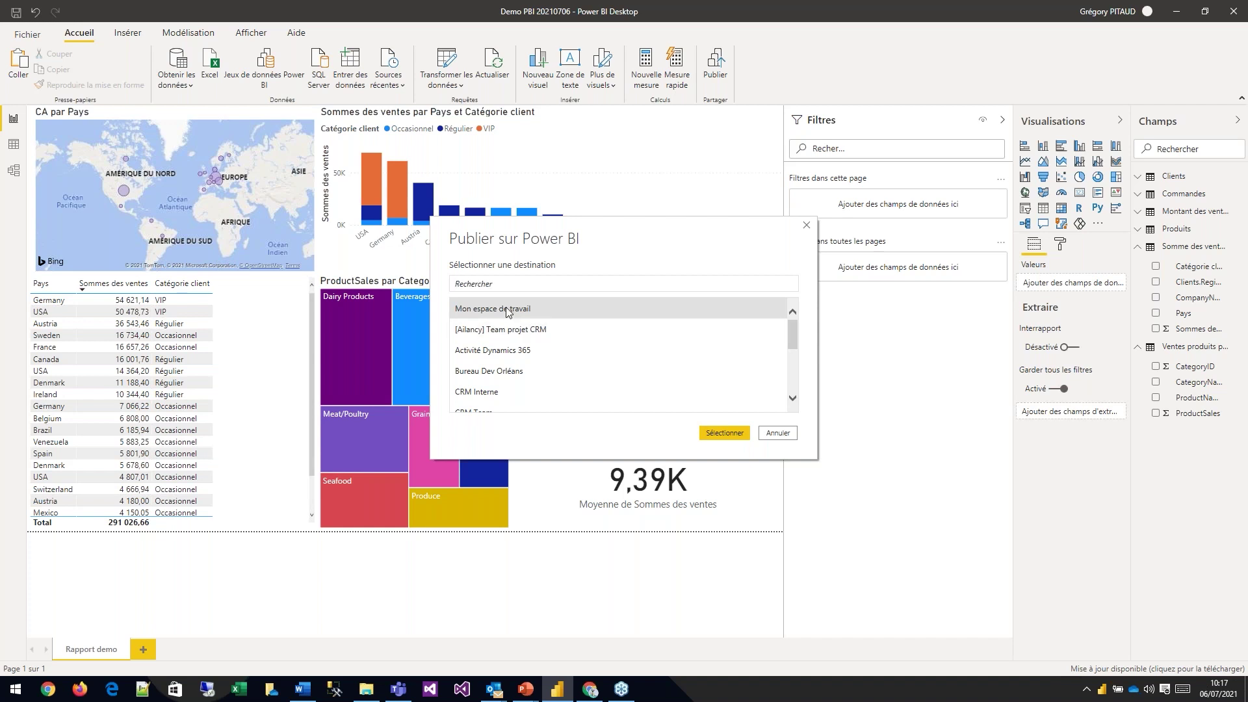
{"action": "left_click", "coordinate": [723, 431]}
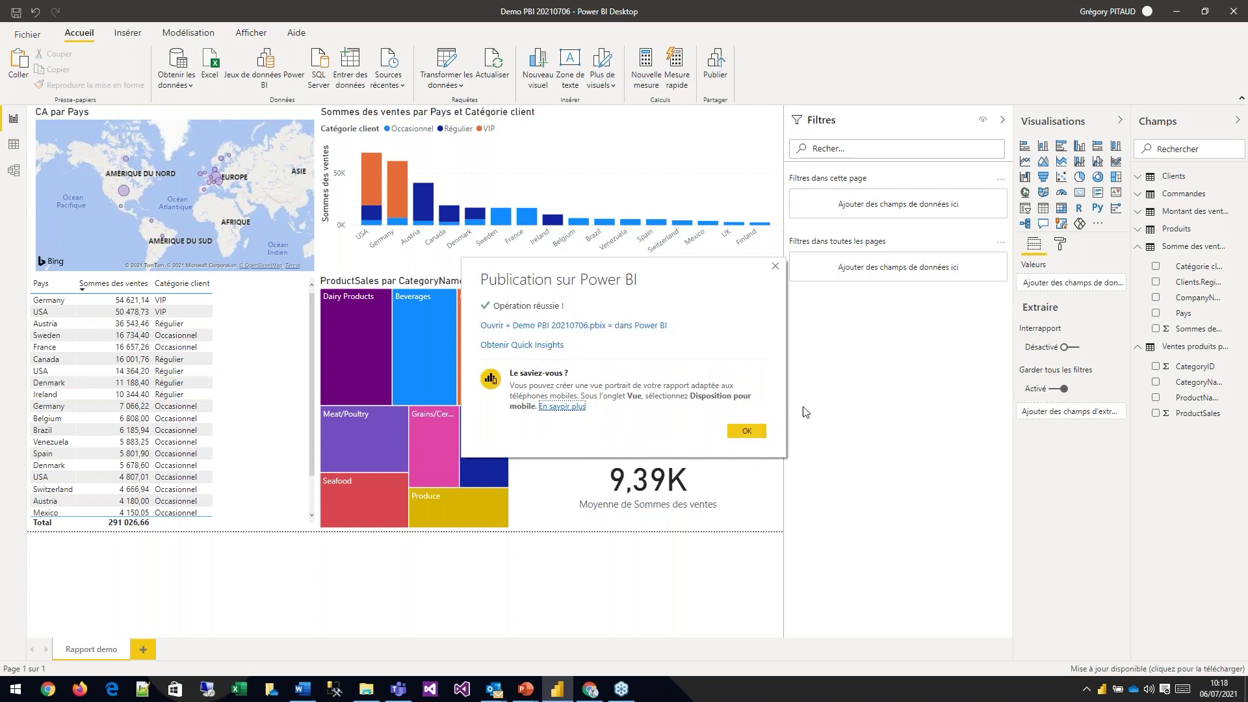
{"action": "left_click", "coordinate": [748, 437]}
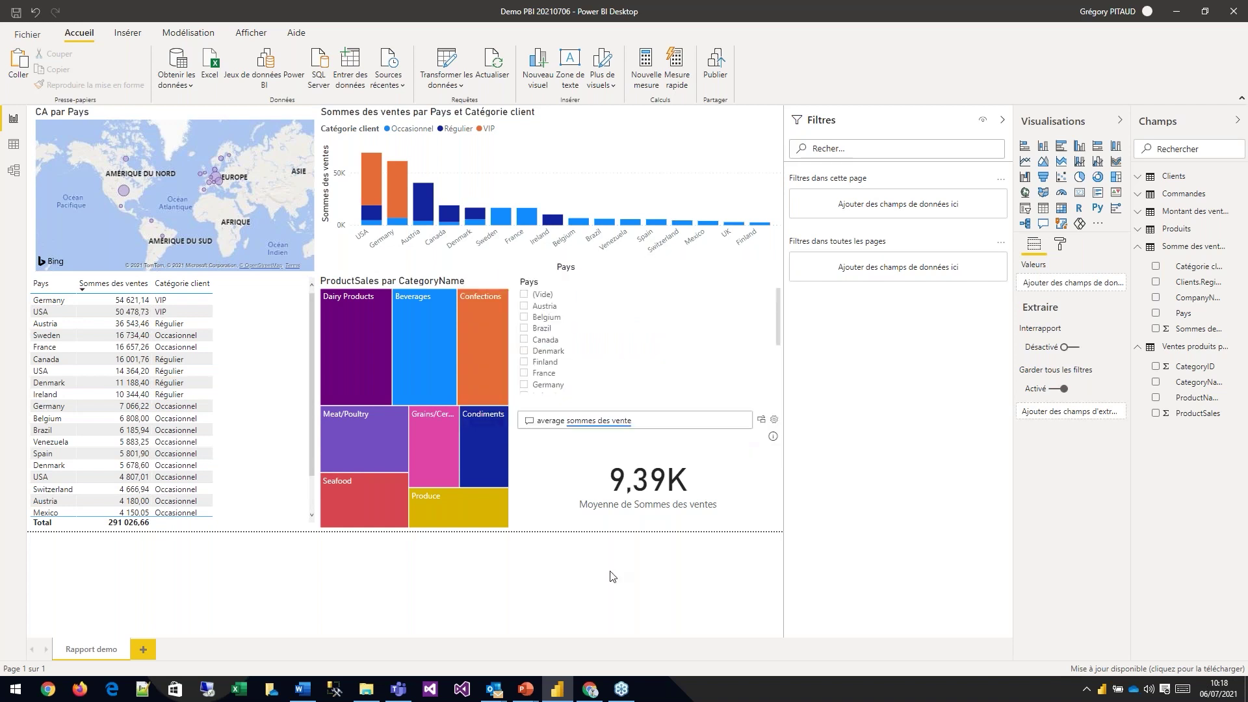
Step: Switch to Chrome and bring up the Power BI service page with "Mon espace de travail"
{"action": "left_click", "coordinate": [591, 692]}
{"action": "left_click", "coordinate": [593, 693]}
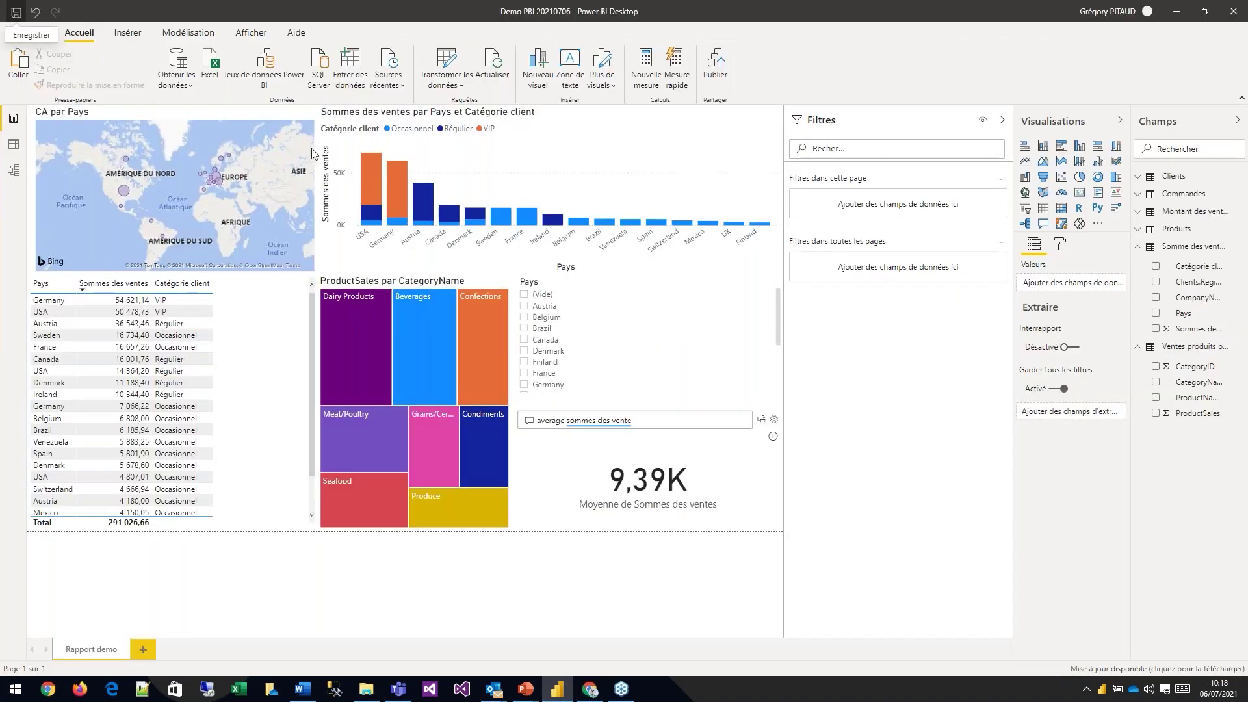
{"action": "left_click", "coordinate": [591, 693]}
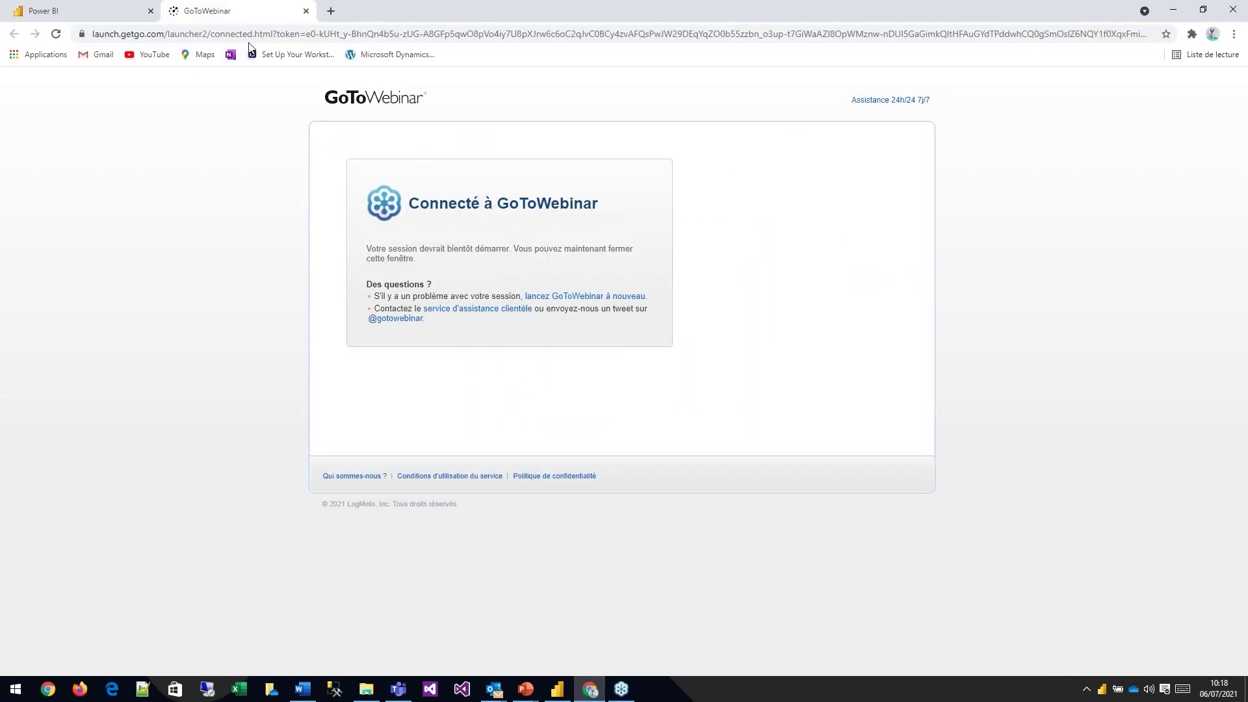
{"action": "left_click", "coordinate": [88, 19]}
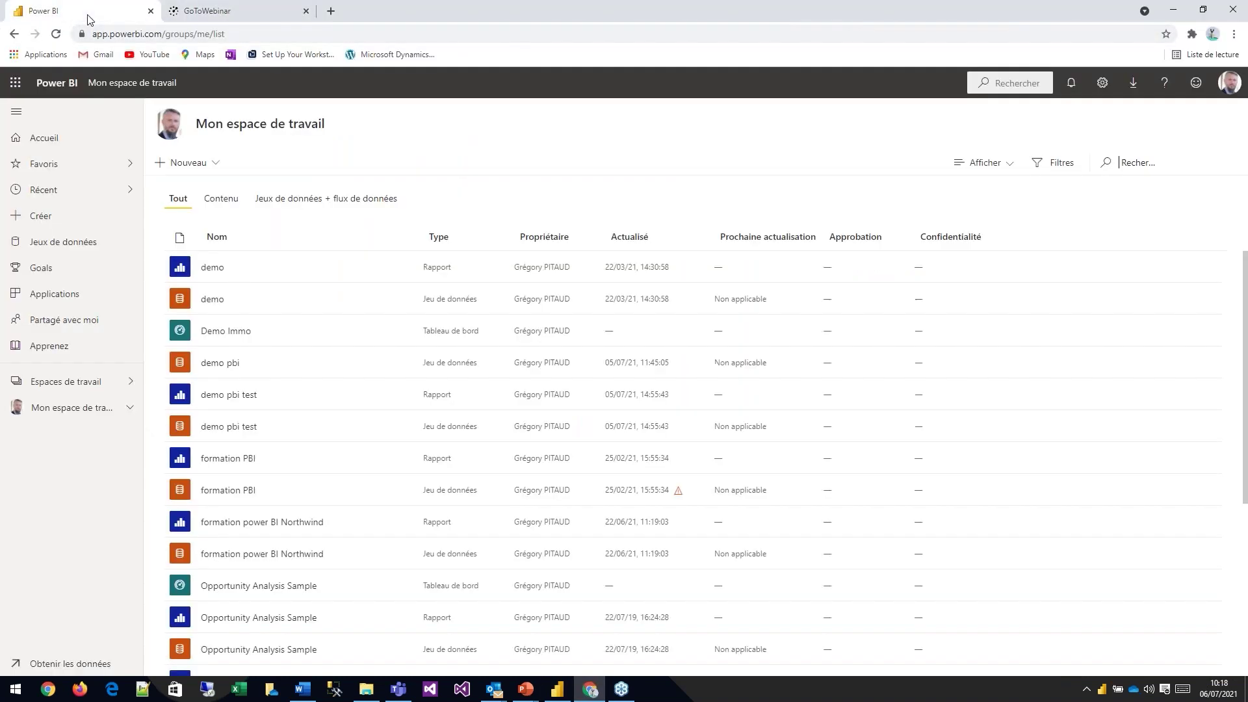
Step: Look at the Office 365 application list and the item types that can be created in the workspace
{"action": "left_click", "coordinate": [16, 82]}
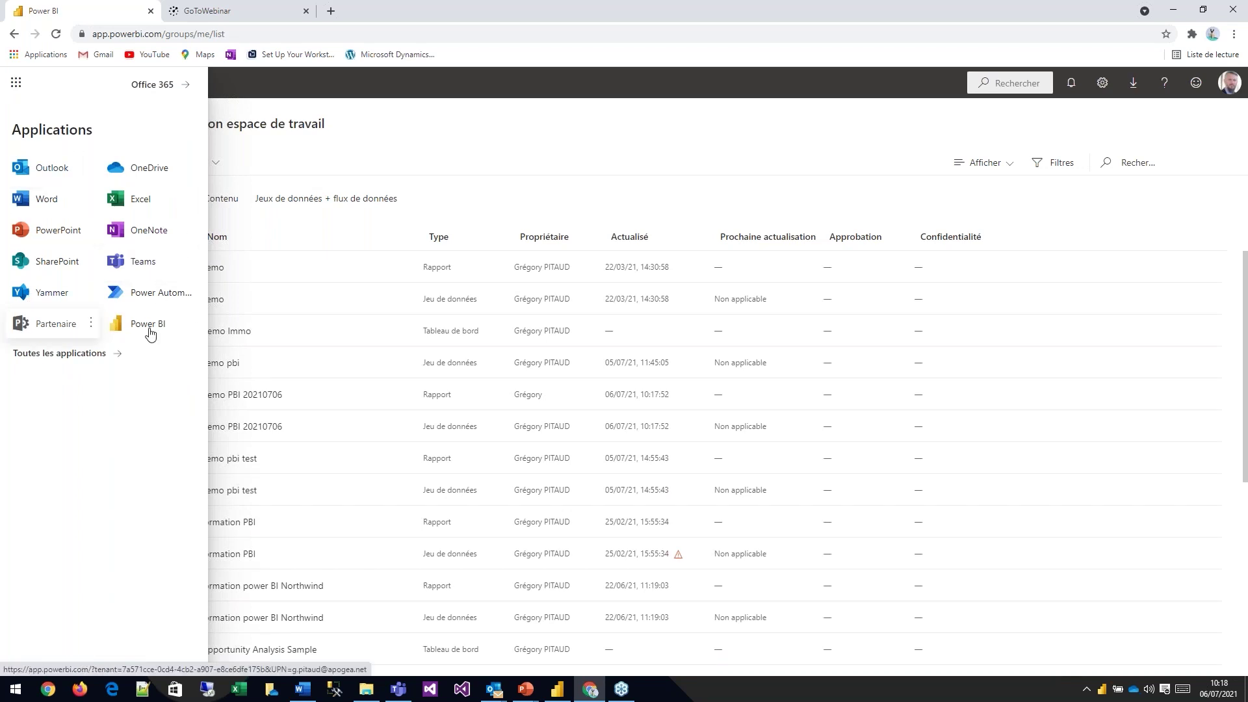
{"action": "left_click", "coordinate": [315, 80]}
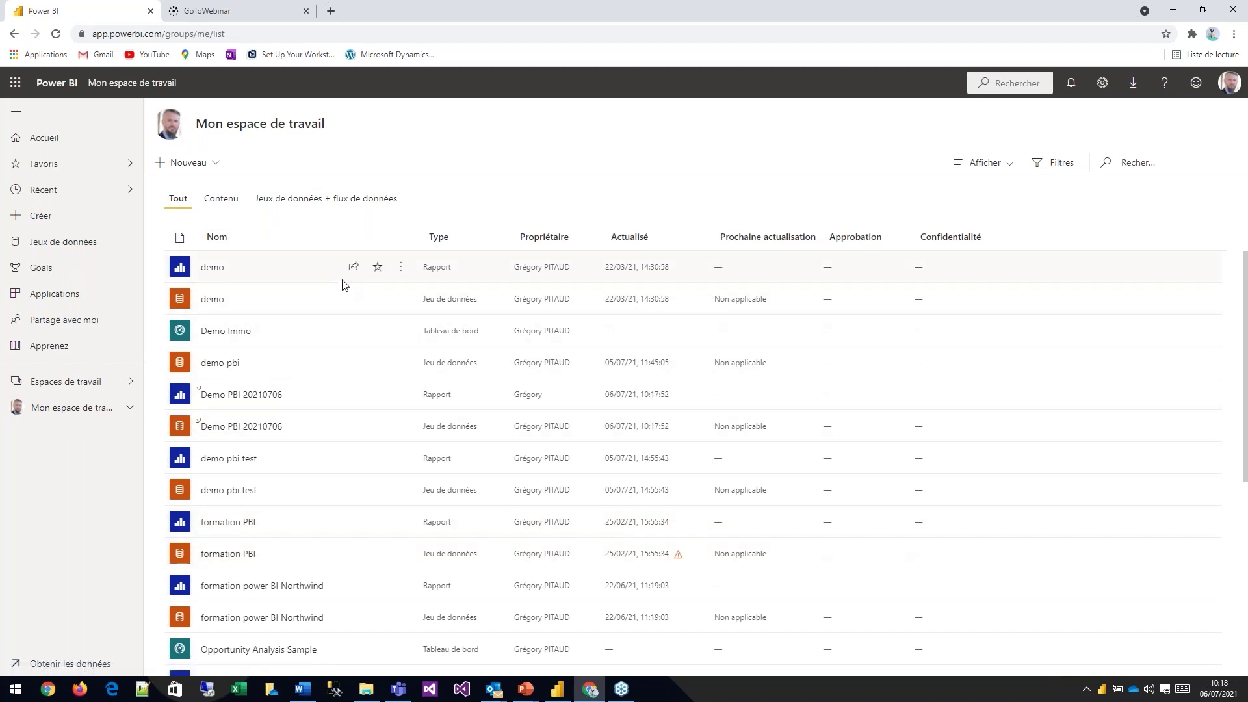
{"action": "left_click", "coordinate": [217, 167]}
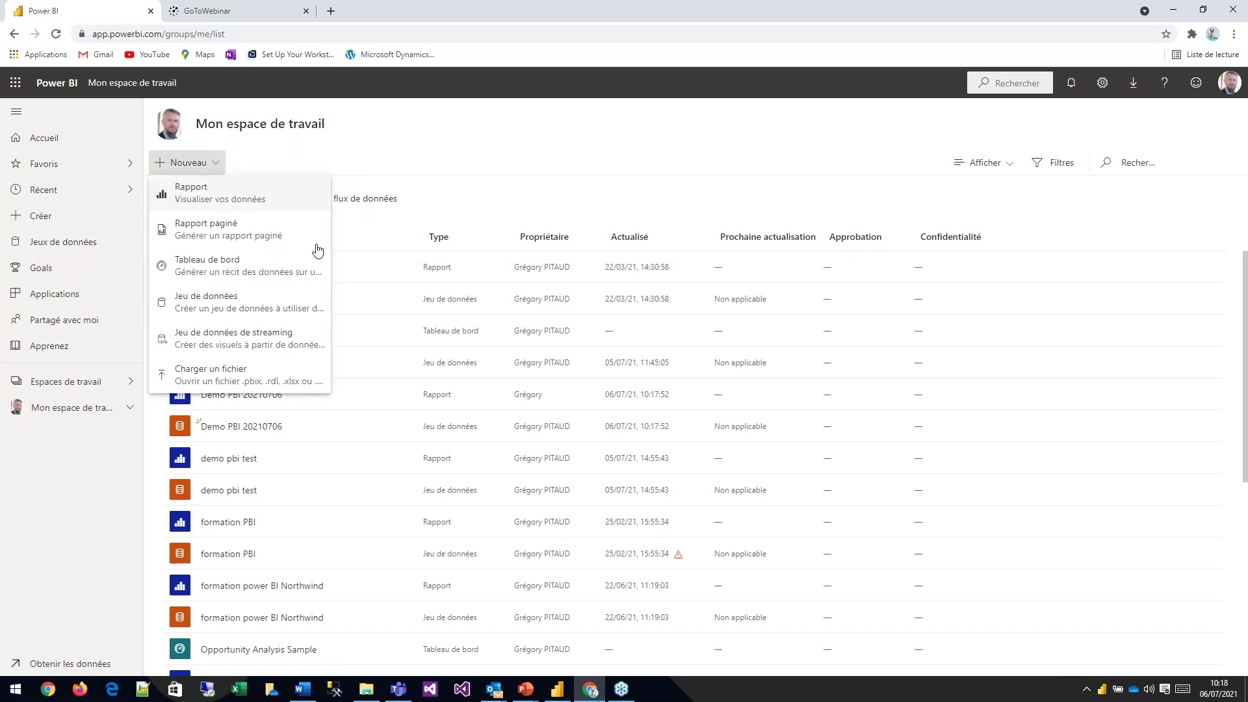
{"action": "left_click", "coordinate": [381, 154]}
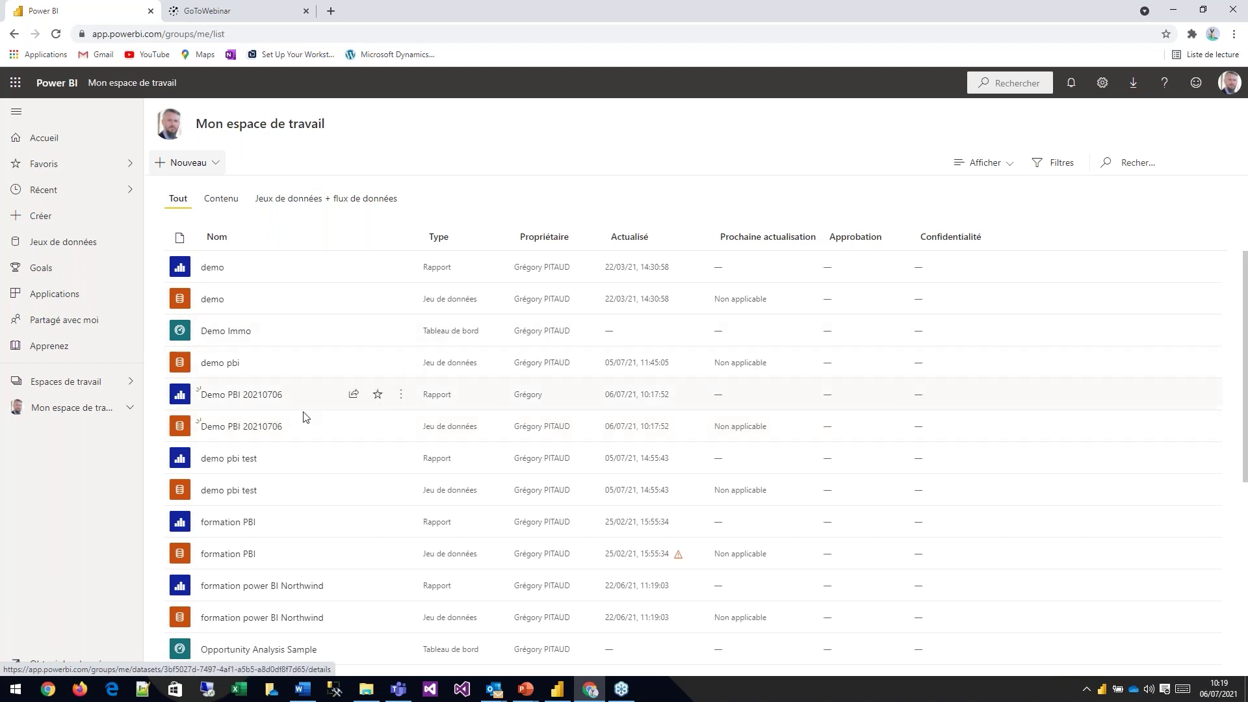
Step: Open the published report "Demo PBI 20210706" and test cross-filtering with Germany's VIP column segment, clearing the selection again
{"action": "left_click", "coordinate": [256, 395]}
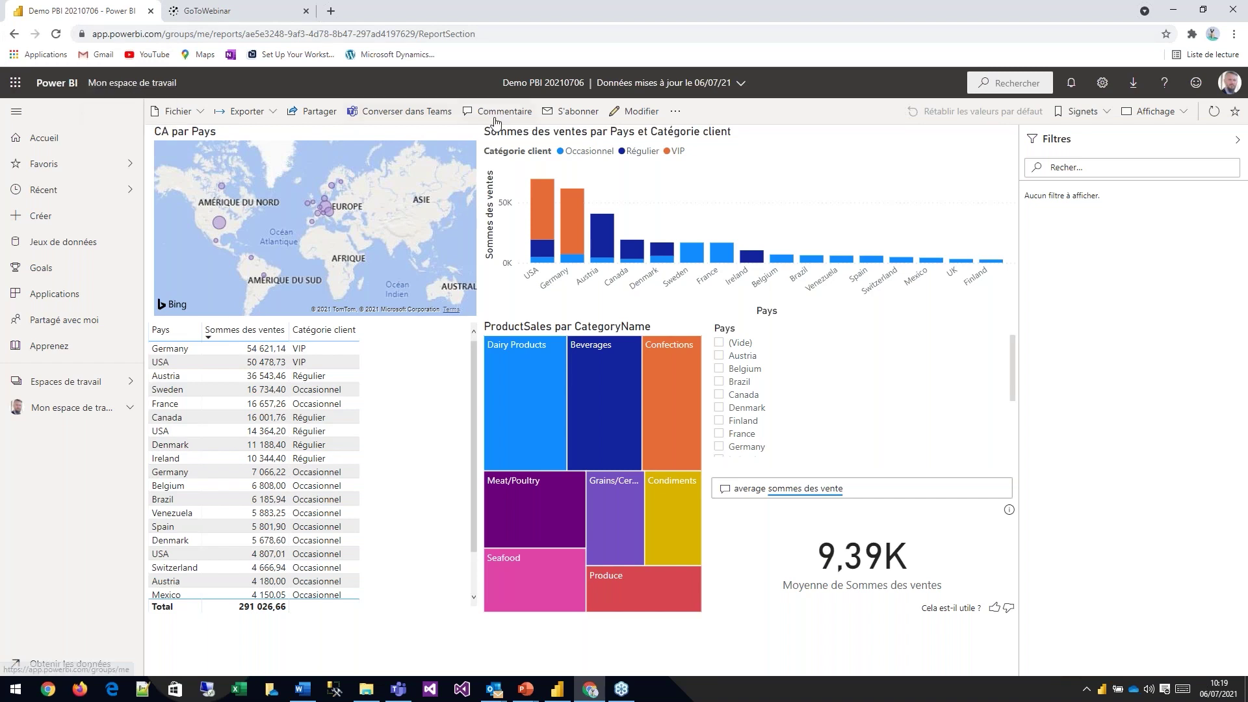
{"action": "left_click", "coordinate": [571, 220]}
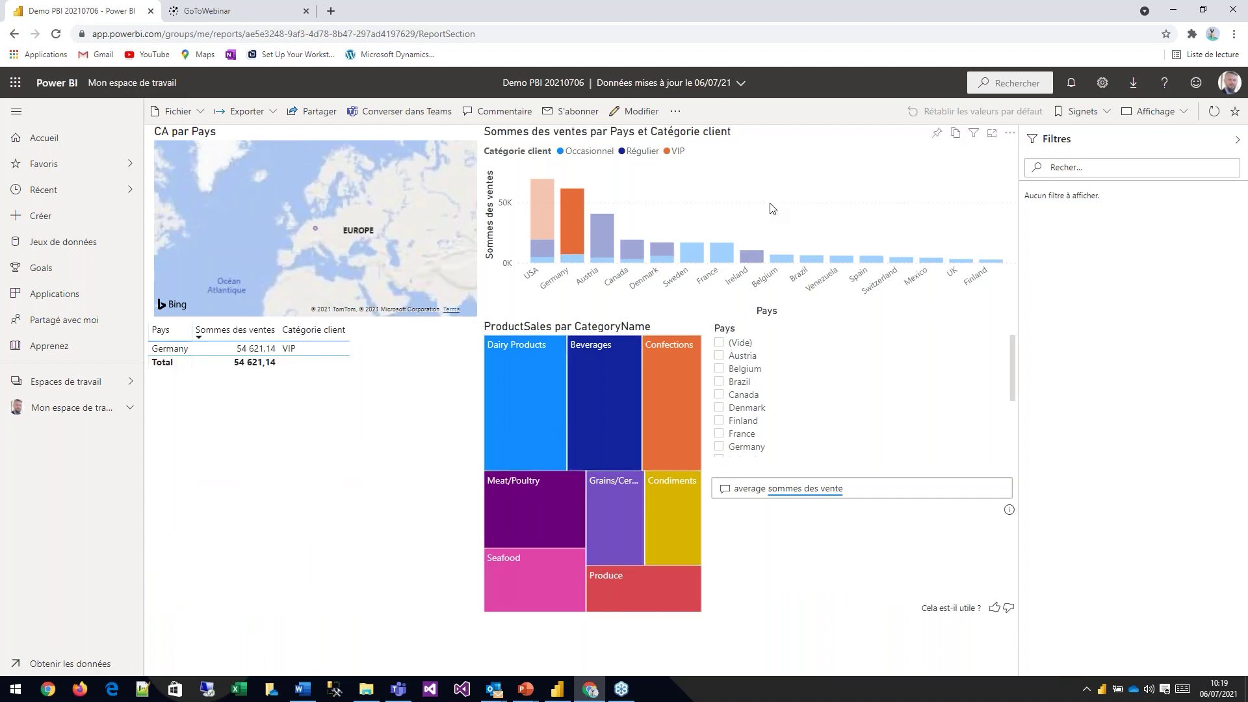
{"action": "left_click", "coordinate": [799, 204]}
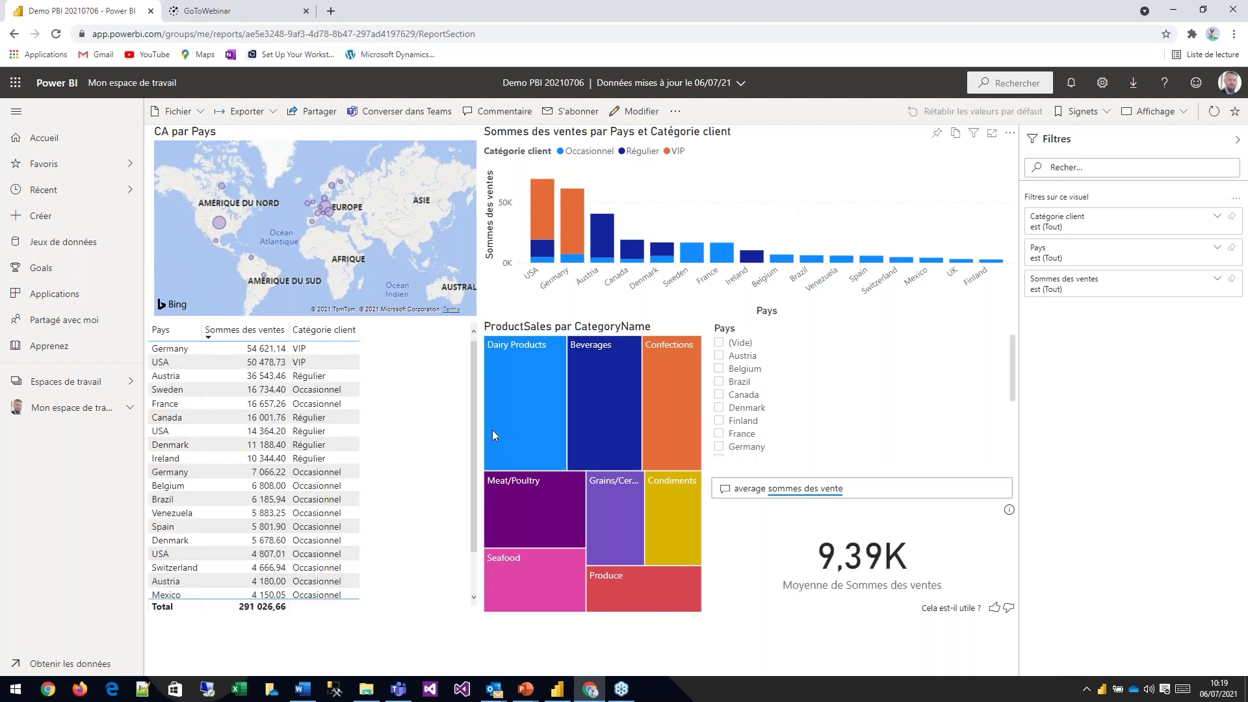
Step: Look through the report's additional commands and copy its sharing link for users in the organisation
{"action": "left_click", "coordinate": [677, 112]}
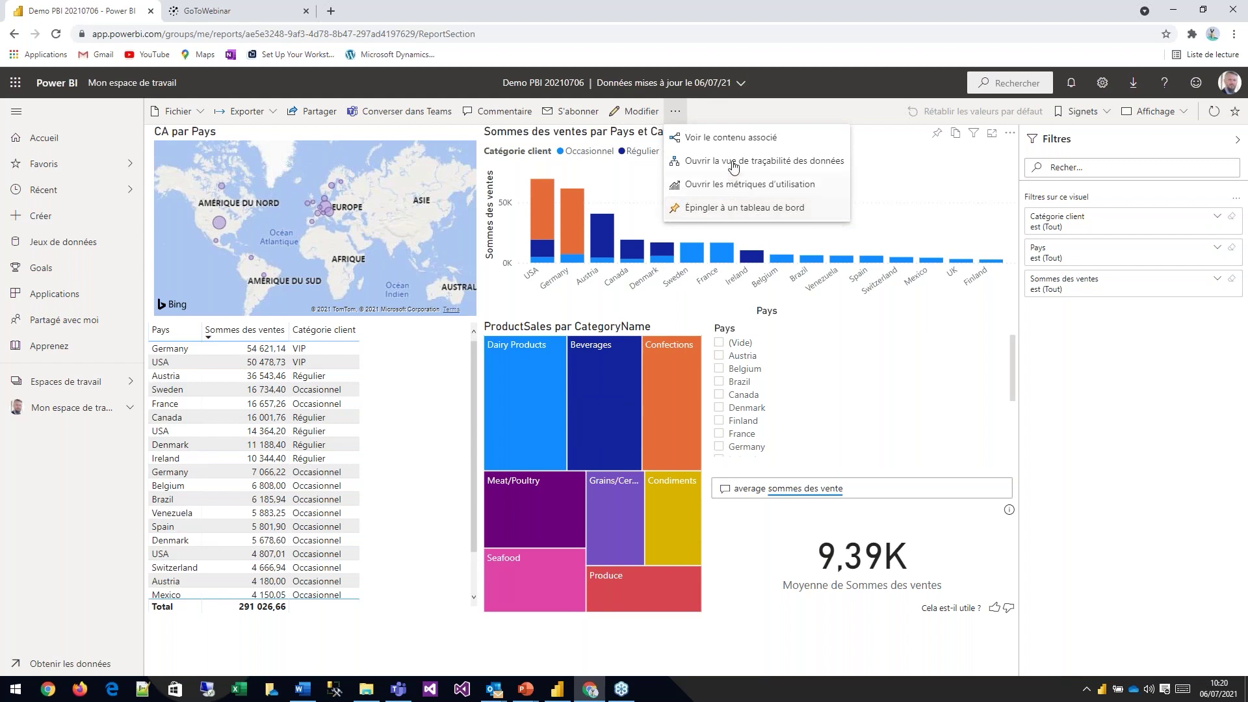
{"action": "left_click", "coordinate": [766, 109]}
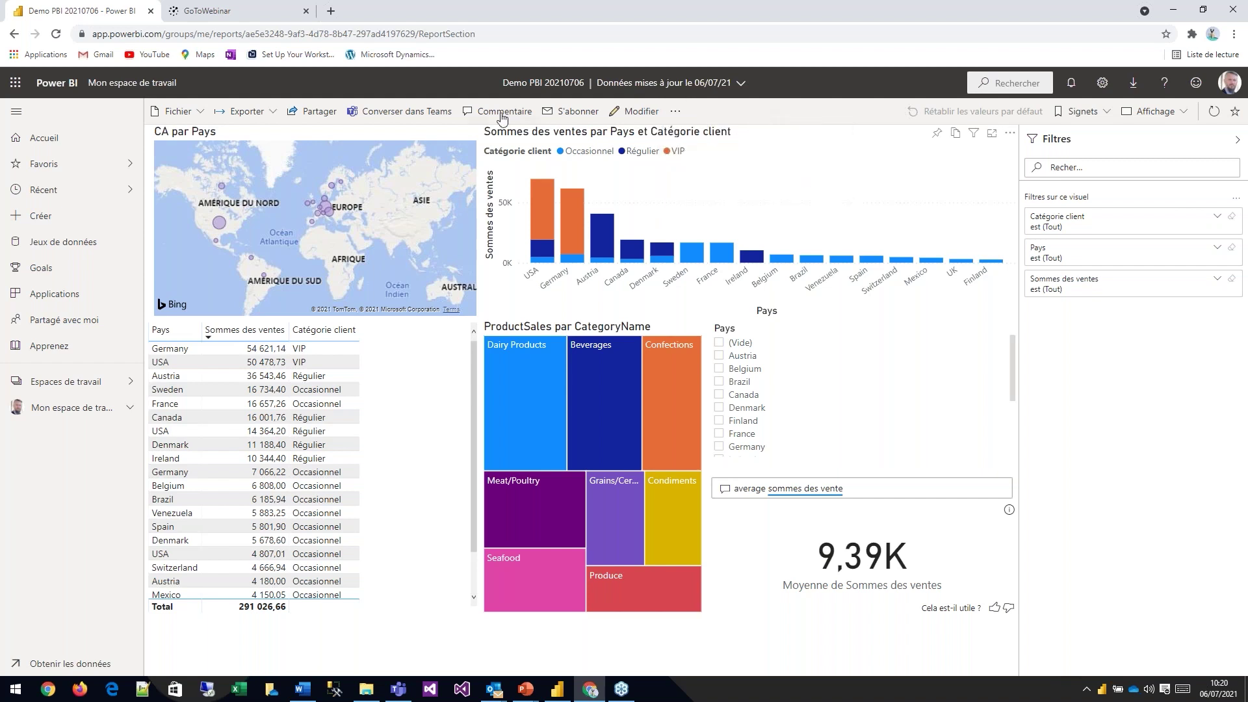
{"action": "left_click", "coordinate": [321, 115]}
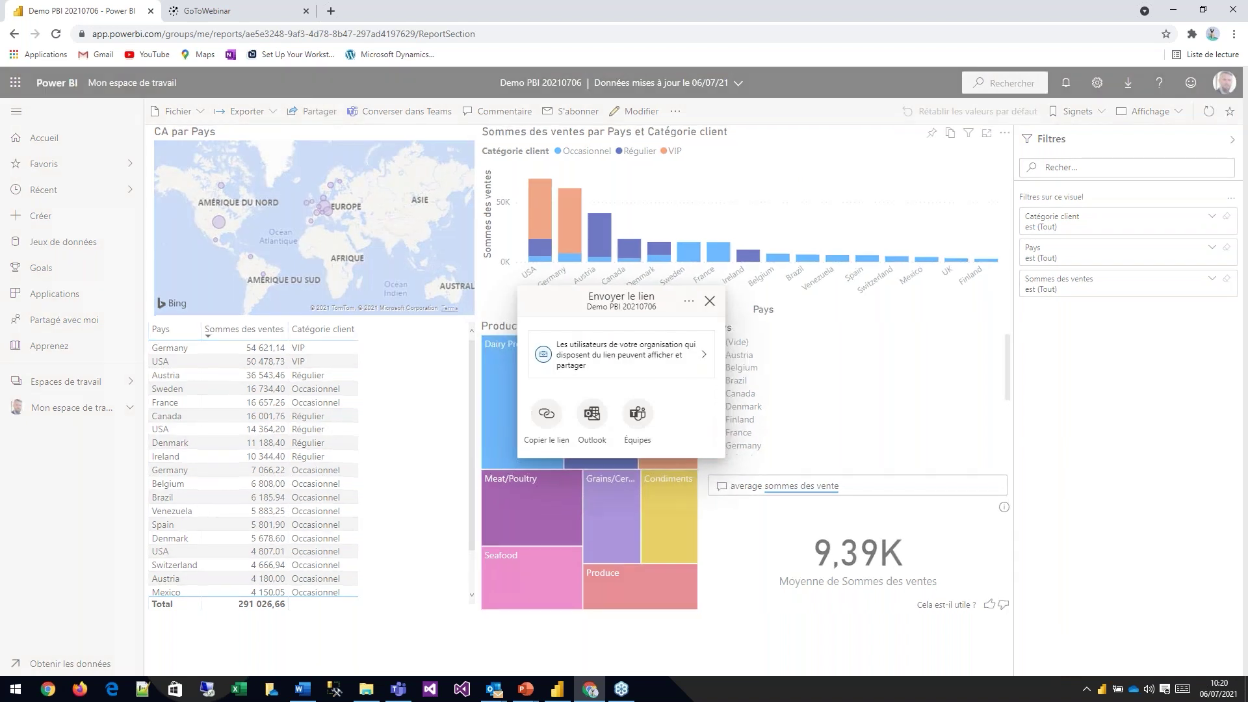
{"action": "left_click", "coordinate": [547, 416]}
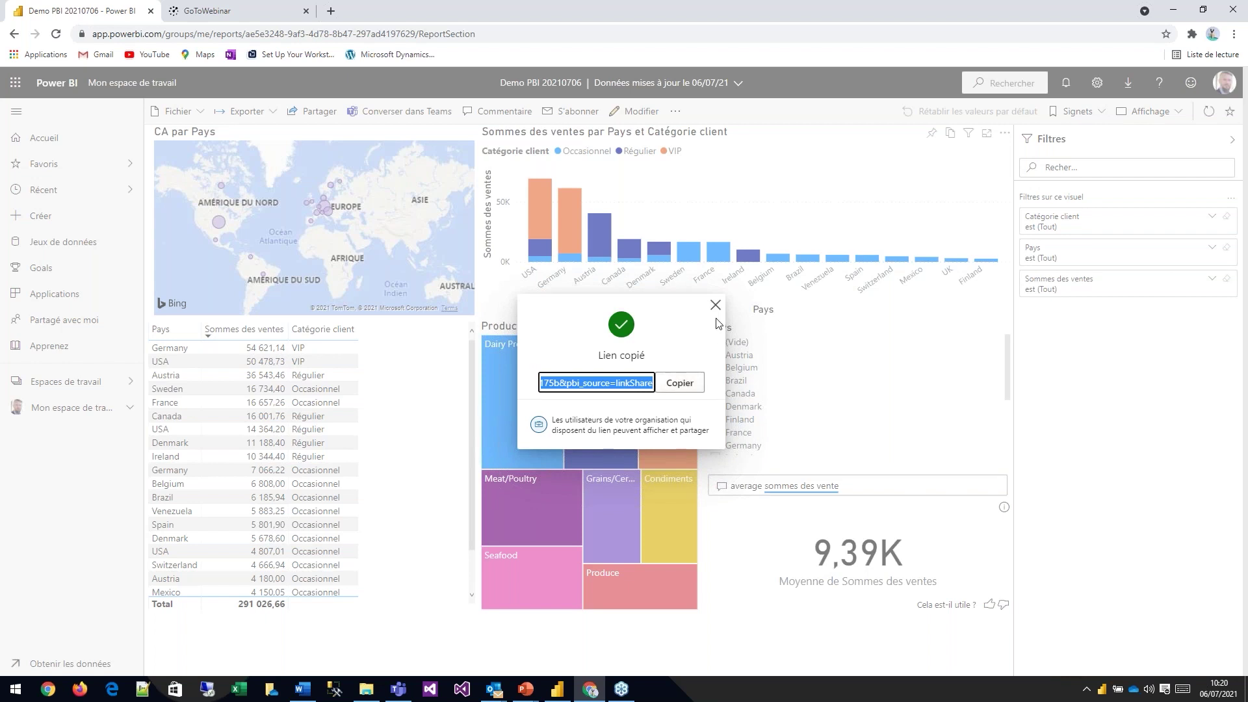
Step: Try to share the report link through Microsoft Teams using the sharing form in a separate window, and close it unsent
{"action": "left_click", "coordinate": [312, 111]}
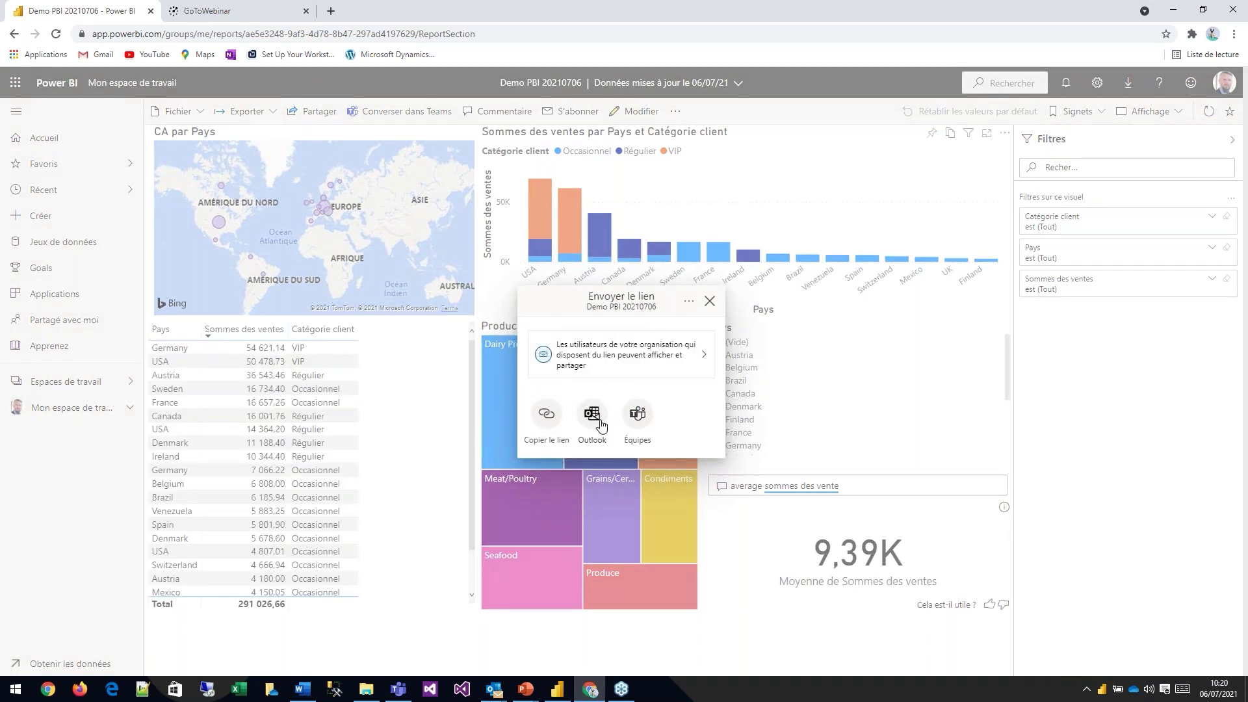
{"action": "left_click", "coordinate": [639, 419]}
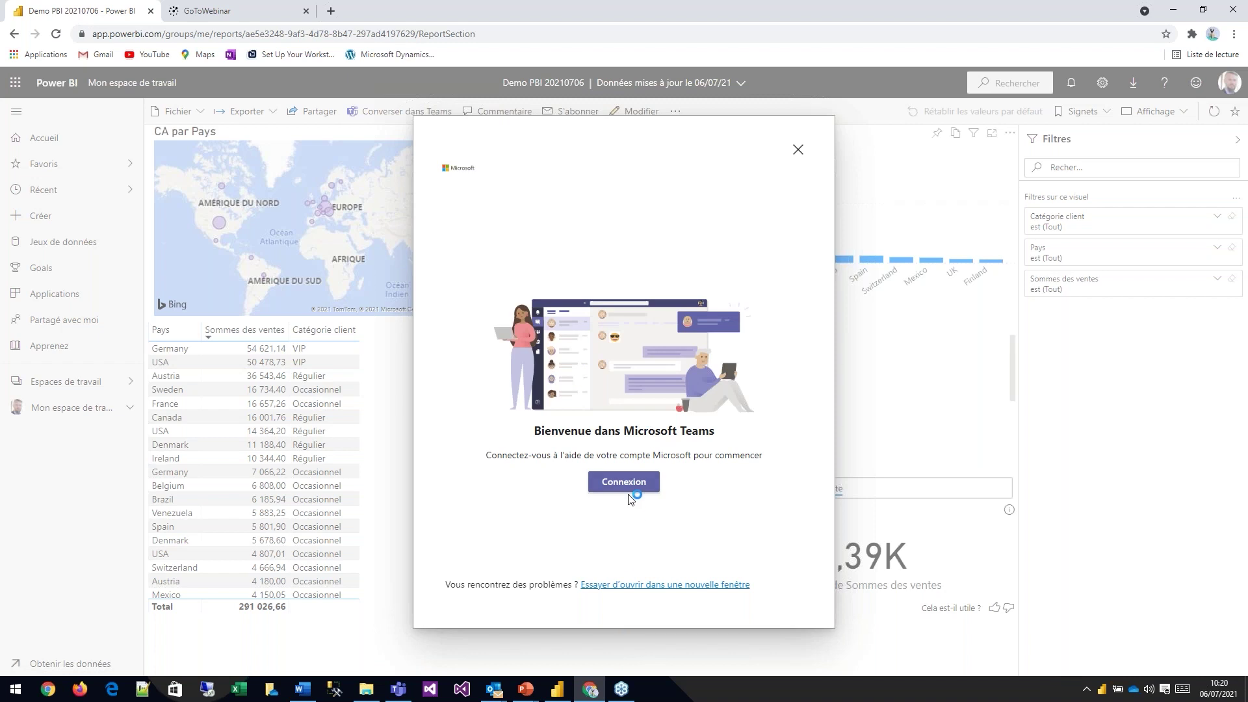
{"action": "left_click", "coordinate": [628, 489]}
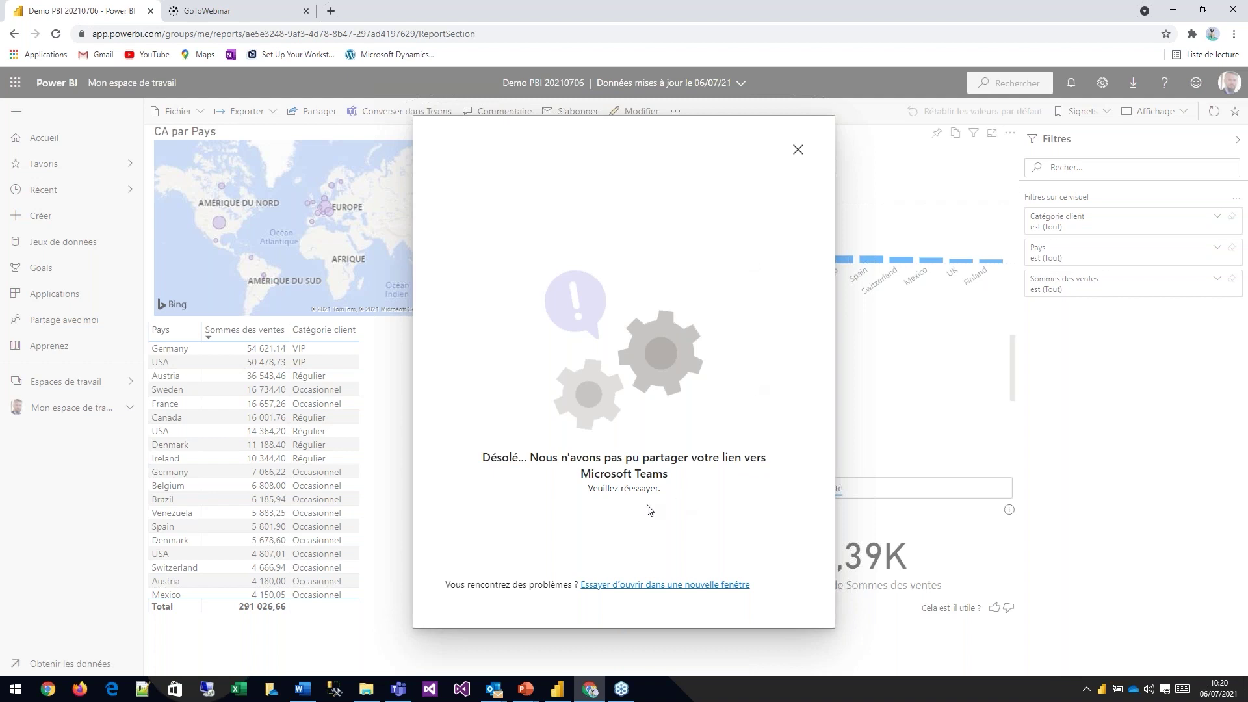
{"action": "left_click", "coordinate": [676, 585]}
{"action": "left_click", "coordinate": [798, 149]}
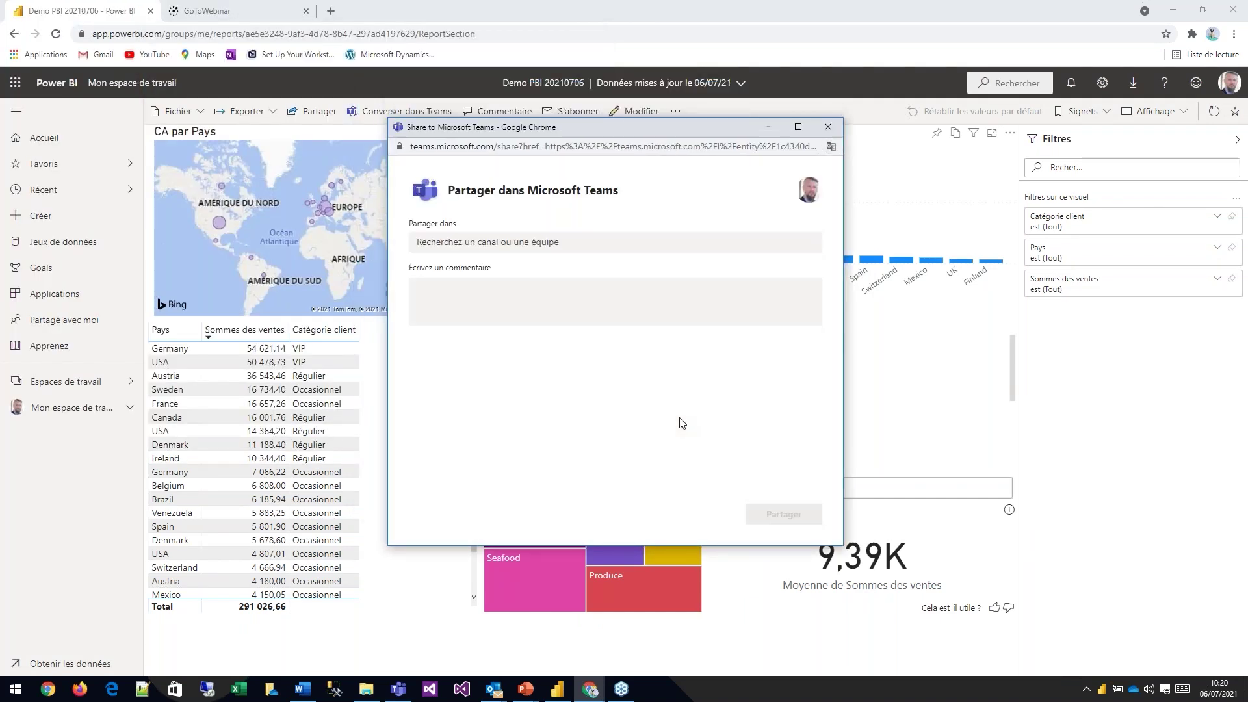
{"action": "left_click", "coordinate": [580, 242]}
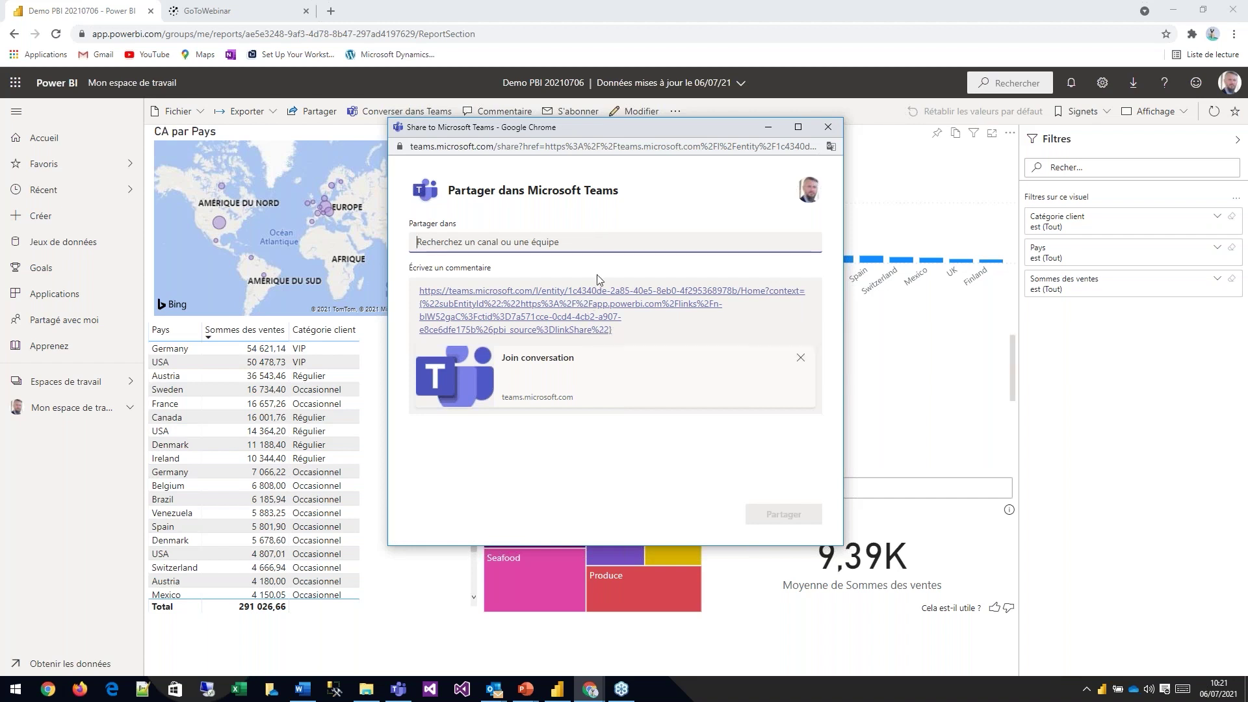
{"action": "left_click", "coordinate": [828, 126]}
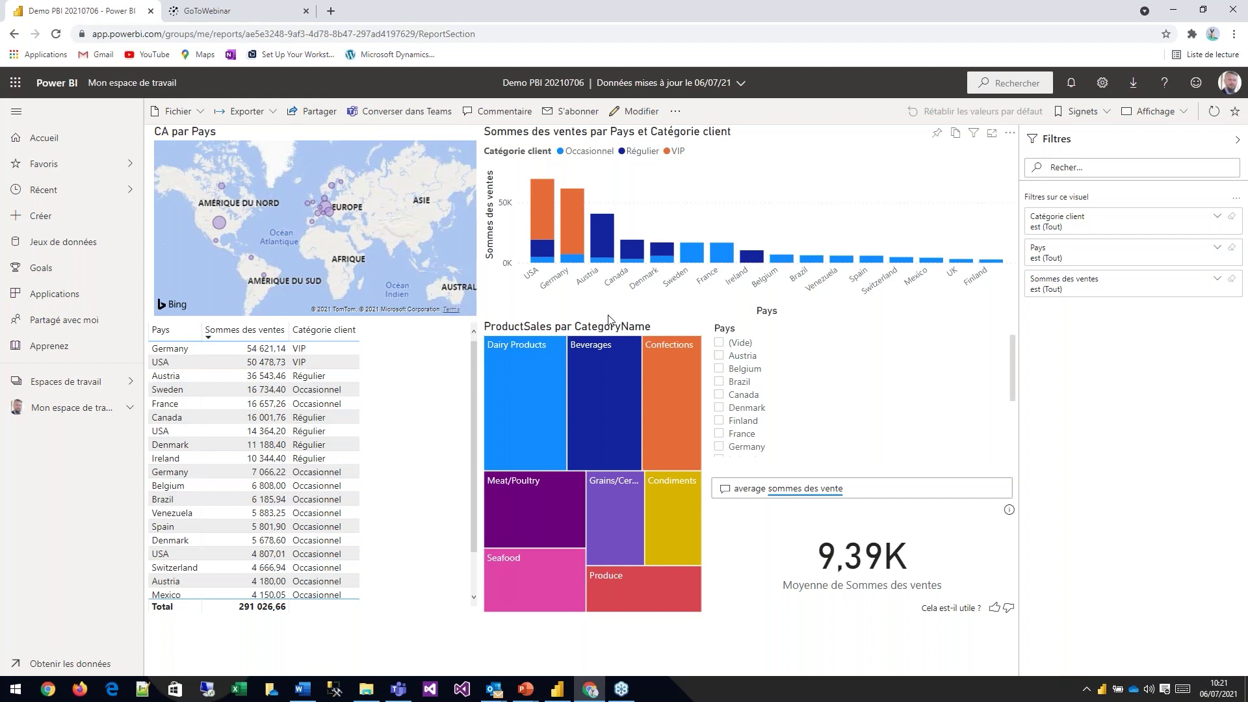
Step: Look through the report's additional commands and the Microsoft Teams sharing form, closing the form unsent
{"action": "left_click", "coordinate": [675, 113]}
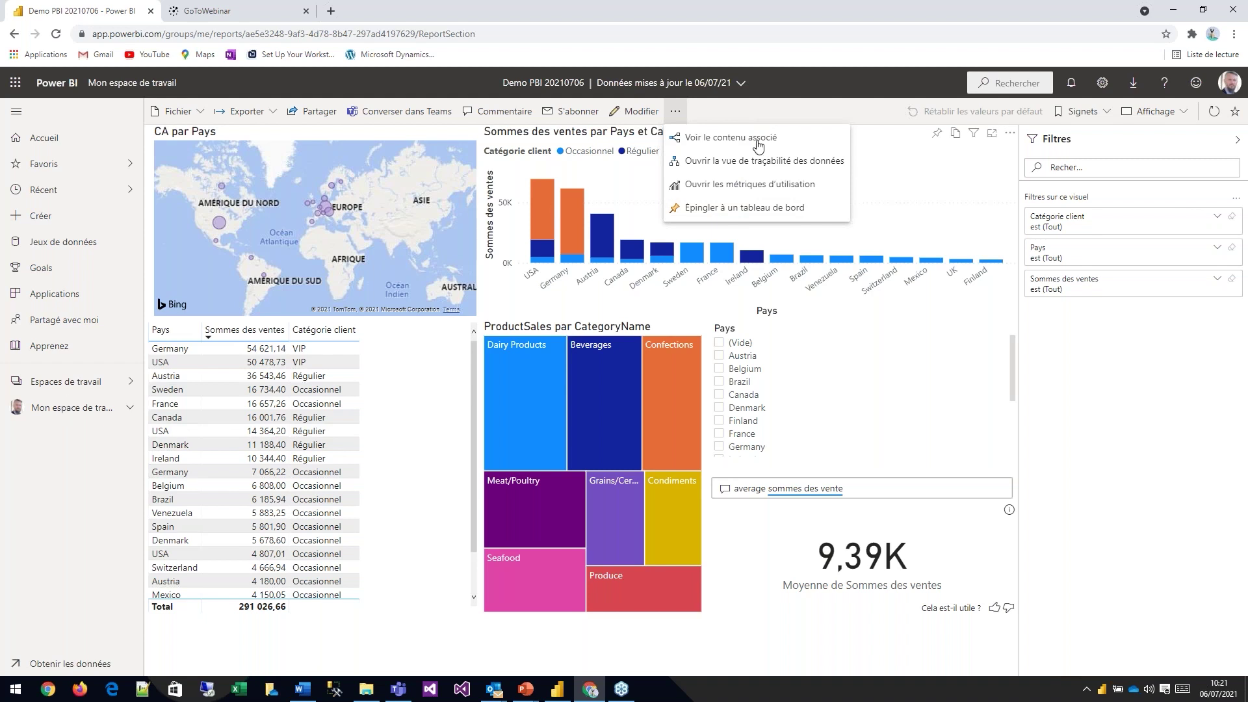
{"action": "left_click", "coordinate": [756, 112]}
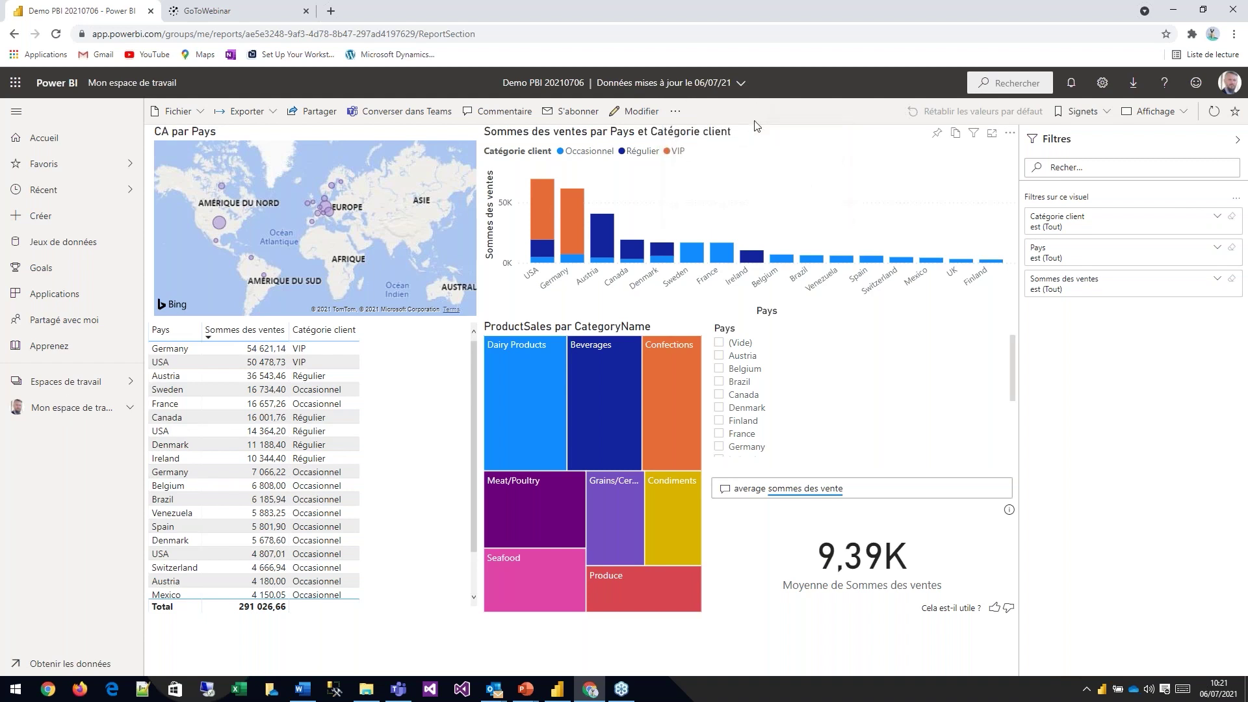
{"action": "left_click", "coordinate": [385, 113]}
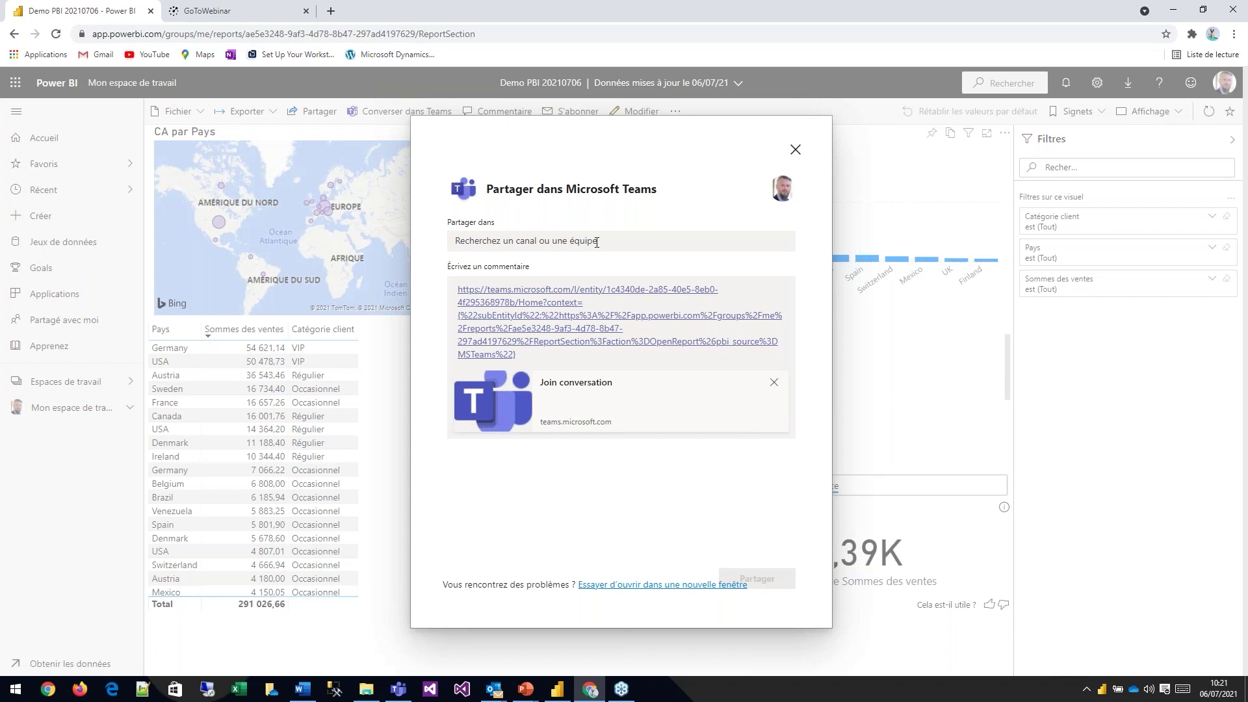
{"action": "left_click", "coordinate": [796, 153]}
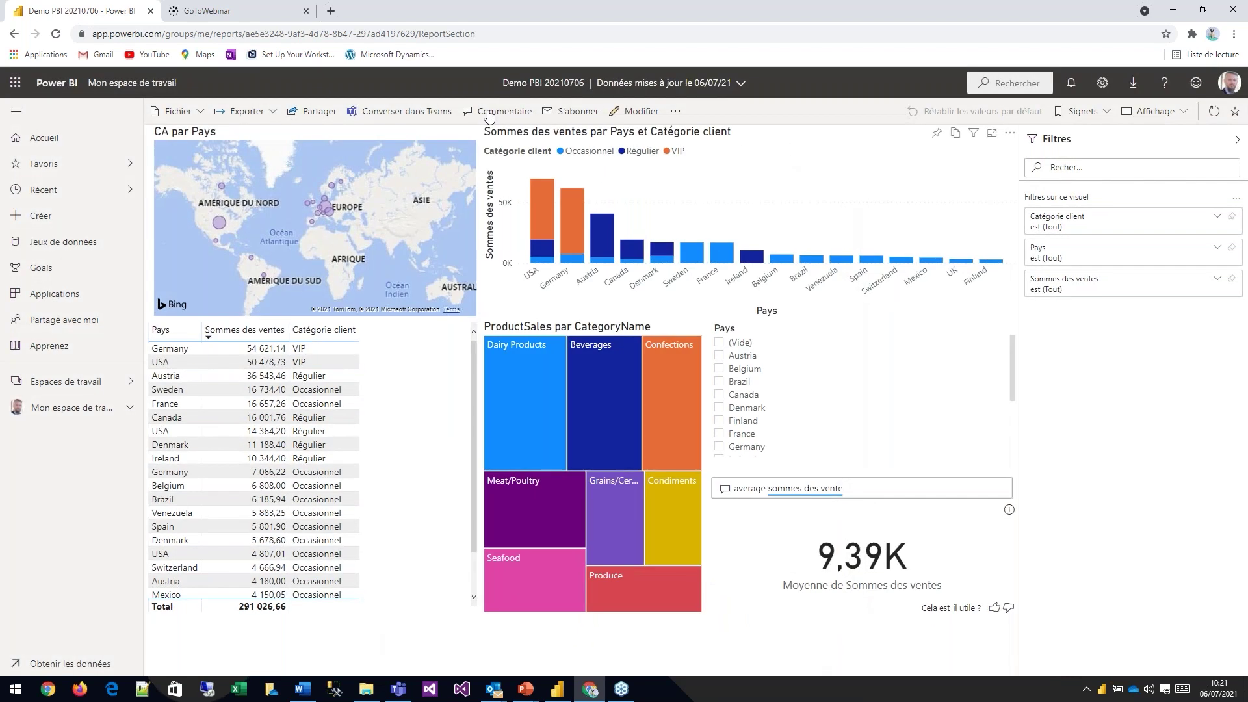
Step: Publish the comment "Bravo pour les chiffres !!! :-)" on the report
{"action": "left_click", "coordinate": [490, 115]}
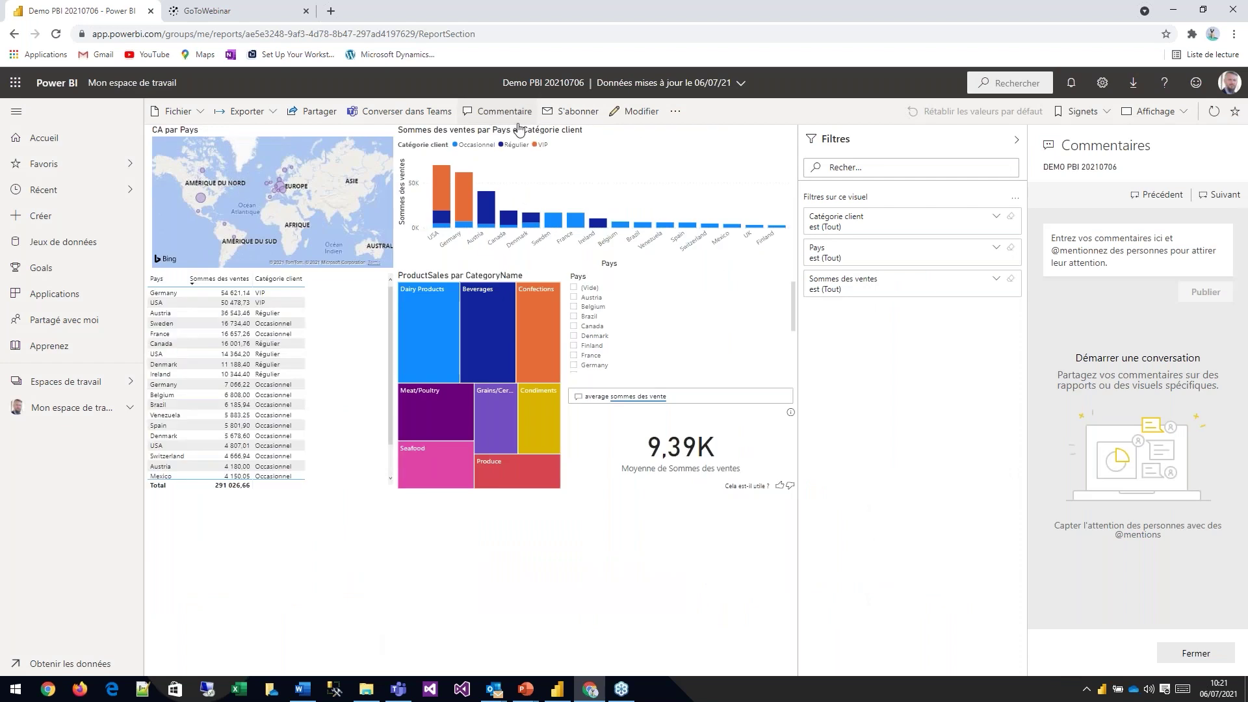
{"action": "left_click", "coordinate": [1098, 247]}
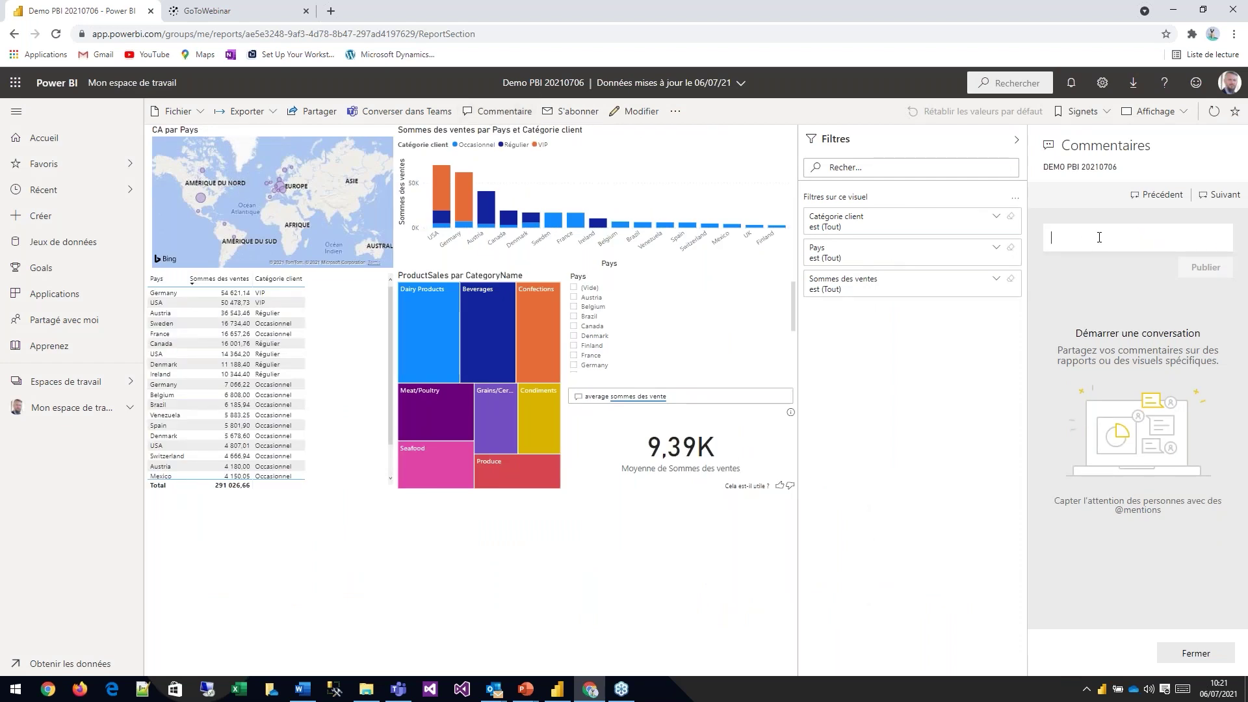
{"action": "type", "text": "Bravo"}
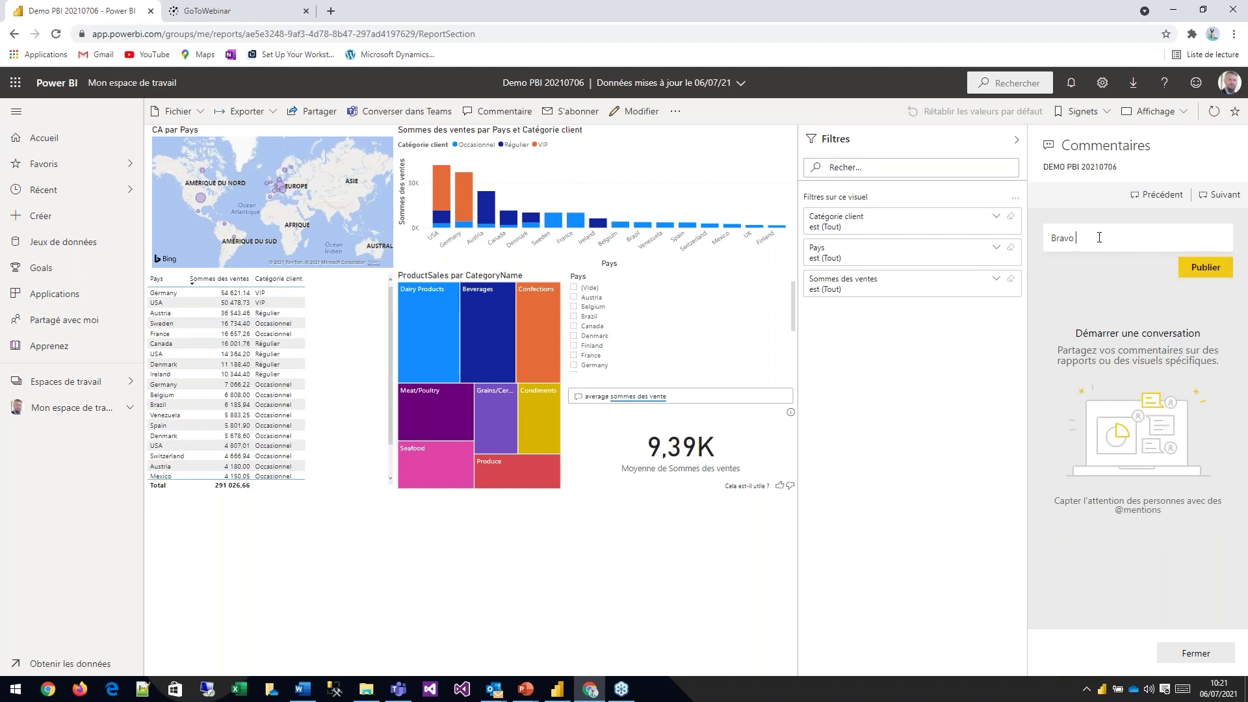
{"action": "type", "text": " pour les chiffres !!! ;-)"}
{"action": "left_click", "coordinate": [1188, 272]}
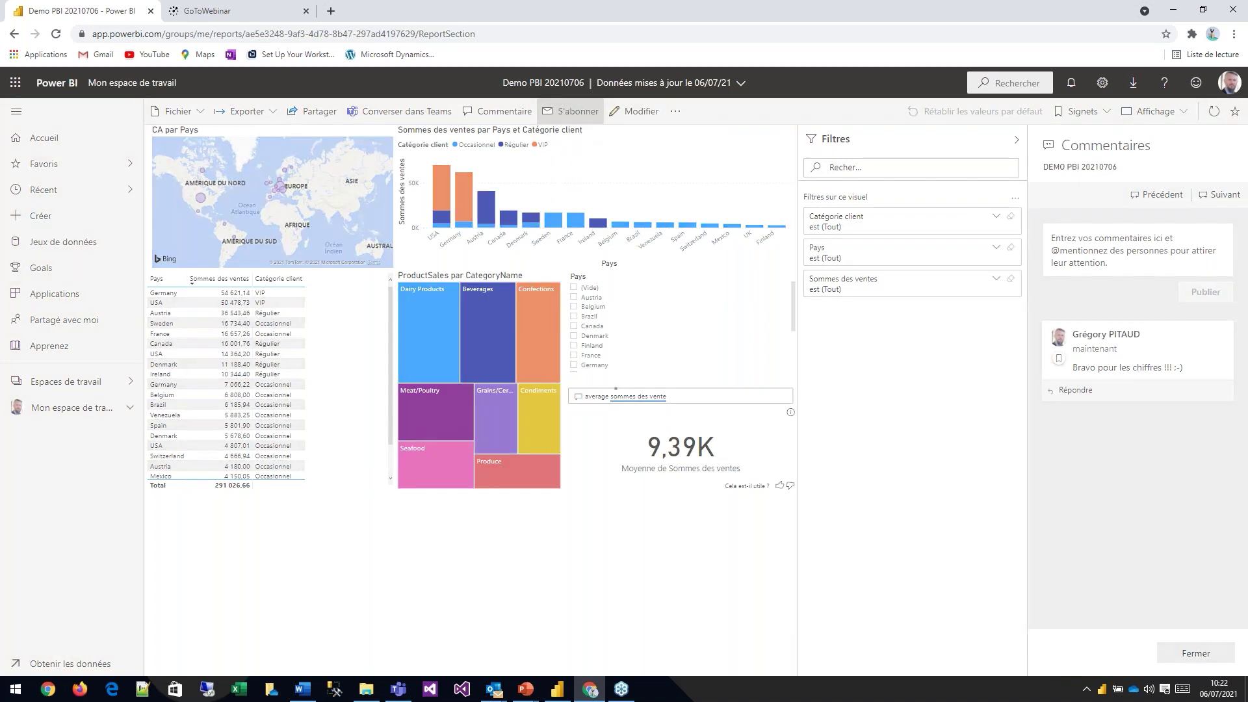
Step: Add a new e-mail subscription to the report with the subject "Chiffres par pays"
{"action": "left_click", "coordinate": [572, 111]}
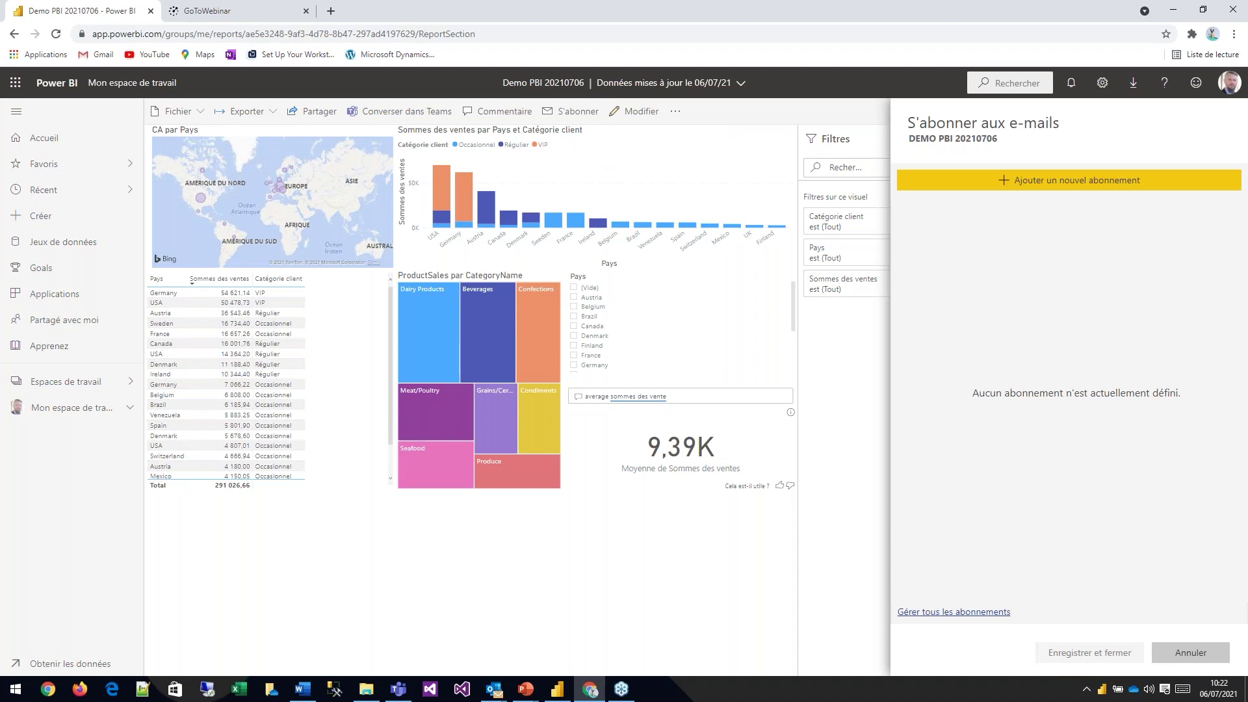
{"action": "left_click", "coordinate": [1091, 184]}
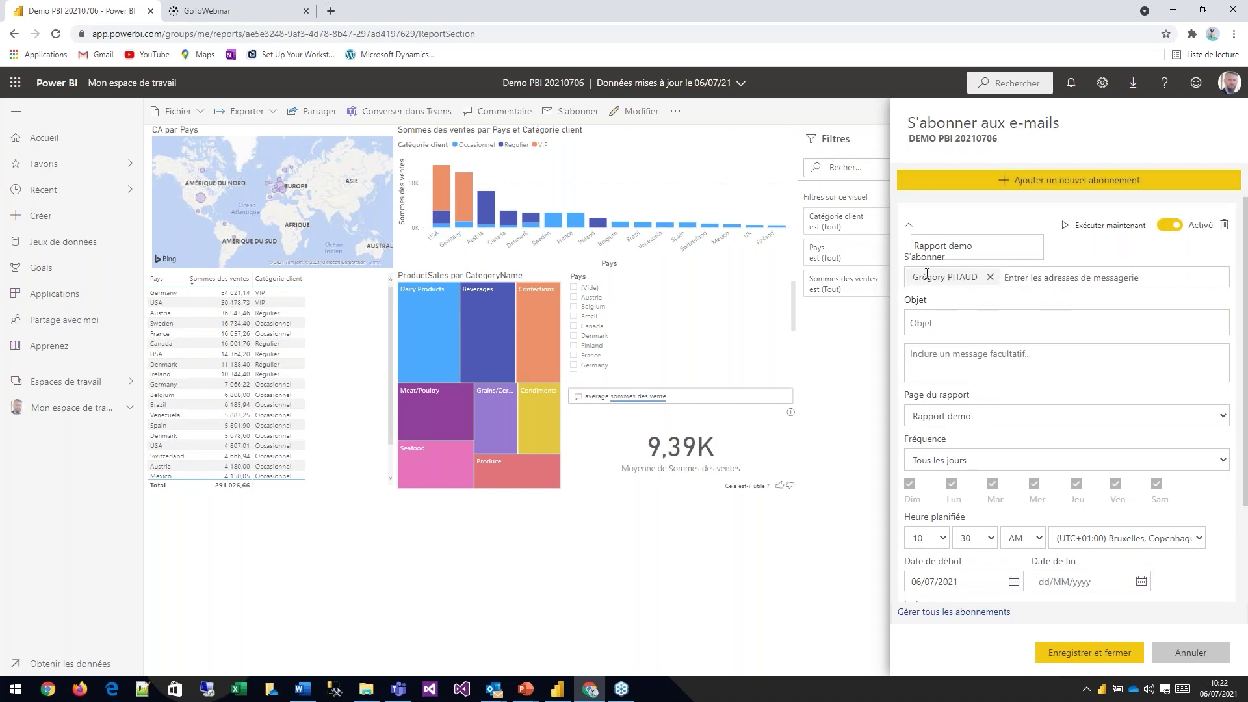
{"action": "left_click", "coordinate": [967, 323]}
{"action": "type", "text": "Chiffres par pays"}
{"action": "key", "text": "Tab"}
Step: Enter "Ci-joint les chiffres..." as the subscription's optional message, correcting the misspelled first word
{"action": "type", "text": "Cij"}
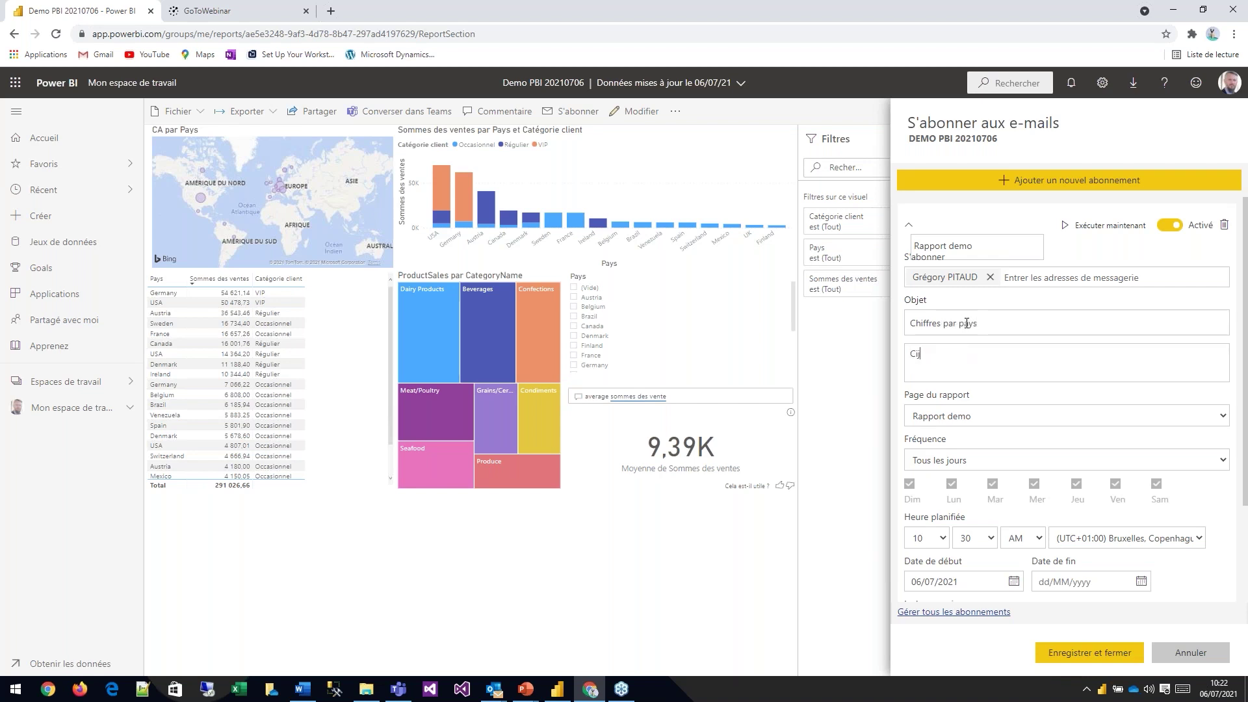
{"action": "type", "text": "oitn les chiffres..."}
{"action": "key", "text": "Home"}
{"action": "key", "text": "Delete"}
{"action": "key", "text": "Delete"}
{"action": "key", "text": "Delete"}
{"action": "key", "text": "Delete"}
{"action": "key", "text": "Delete"}
{"action": "key", "text": "Delete"}
{"action": "key", "text": "Delete"}
{"action": "type", "text": "Ci-joint"}
Step: Keep the report page "Rapport demo" and set the subscription's frequency to Hebdomadaire, on Monday (Lun) only
{"action": "left_click", "coordinate": [1223, 416]}
{"action": "left_click", "coordinate": [1019, 399]}
{"action": "left_click", "coordinate": [1224, 460]}
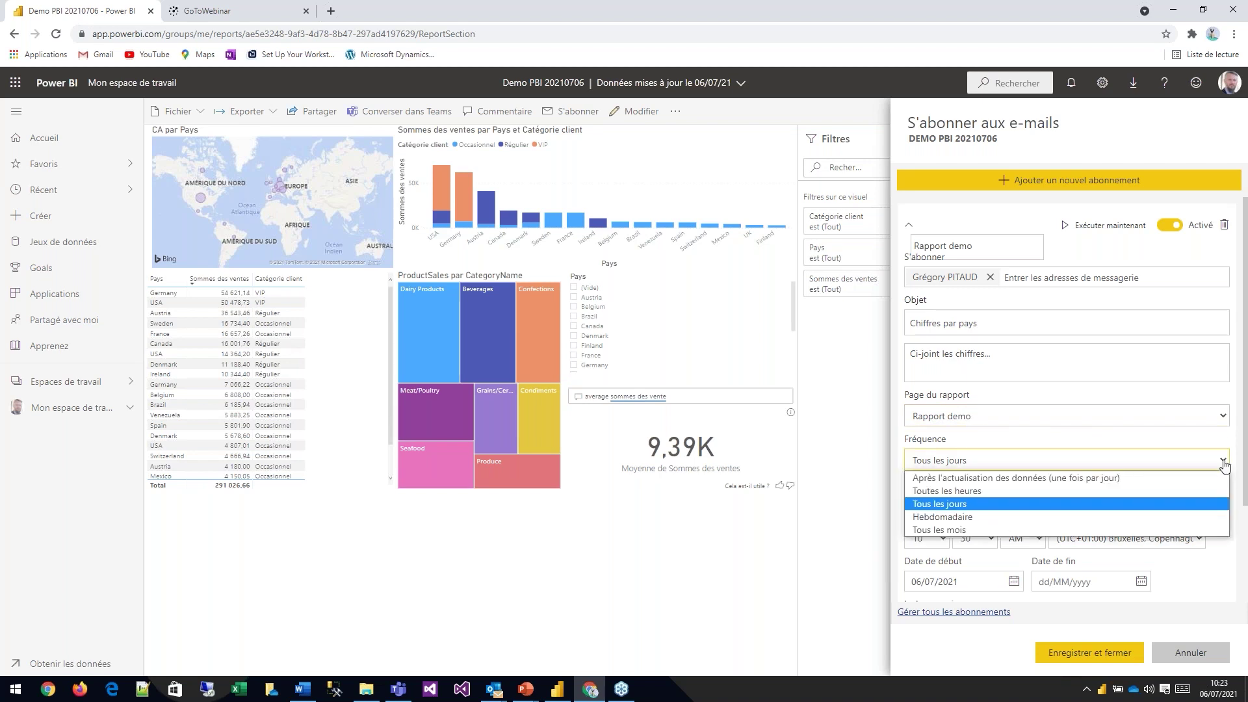
{"action": "left_click", "coordinate": [966, 518]}
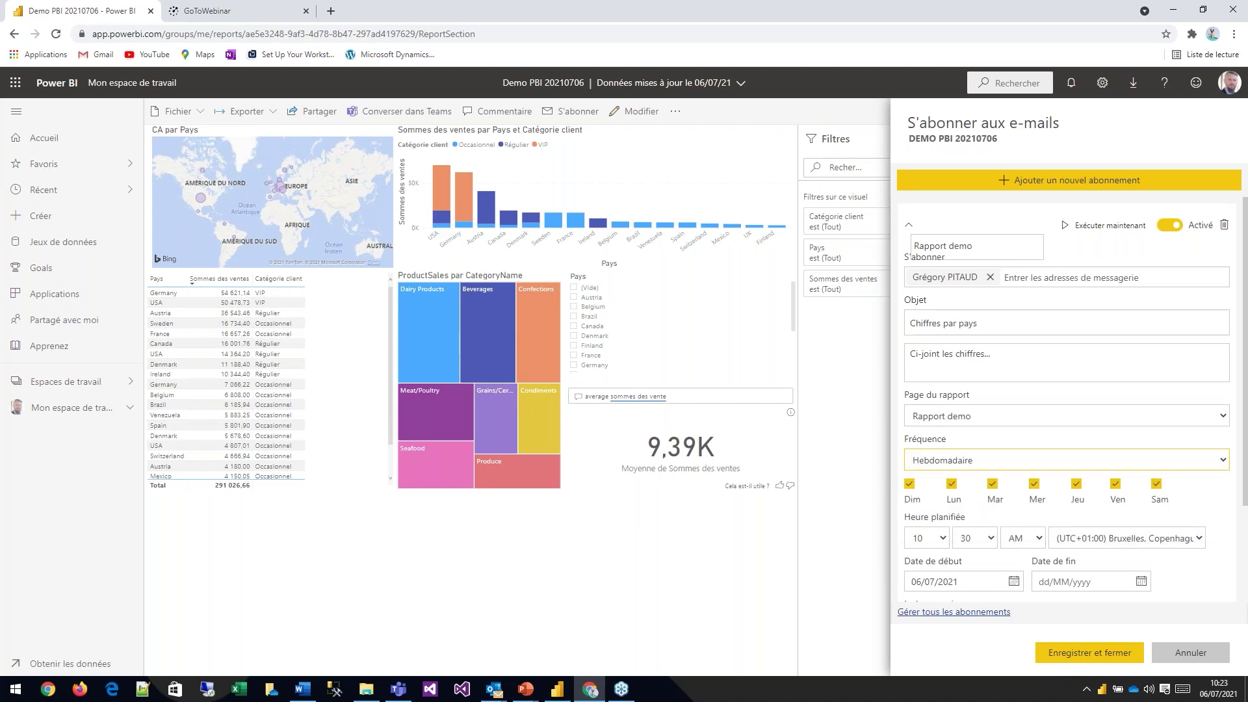
{"action": "left_click", "coordinate": [909, 485]}
{"action": "left_click", "coordinate": [993, 485]}
{"action": "left_click", "coordinate": [1039, 487]}
{"action": "left_click", "coordinate": [1078, 485]}
{"action": "left_click", "coordinate": [1117, 486]}
{"action": "left_click", "coordinate": [1158, 486]}
Step: Schedule the subscription for 9:00 AM, review its included content options, and save it
{"action": "left_click", "coordinate": [943, 540]}
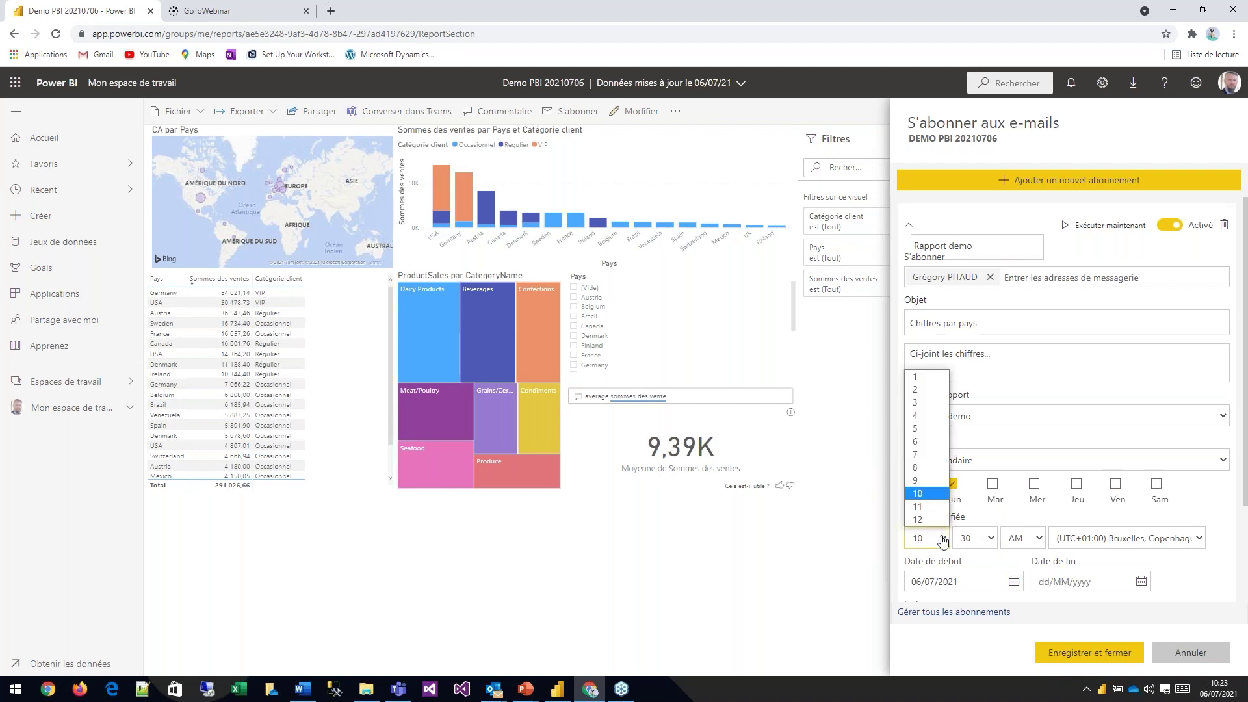
{"action": "left_click", "coordinate": [918, 480]}
{"action": "left_click", "coordinate": [992, 539]}
{"action": "left_click", "coordinate": [967, 555]}
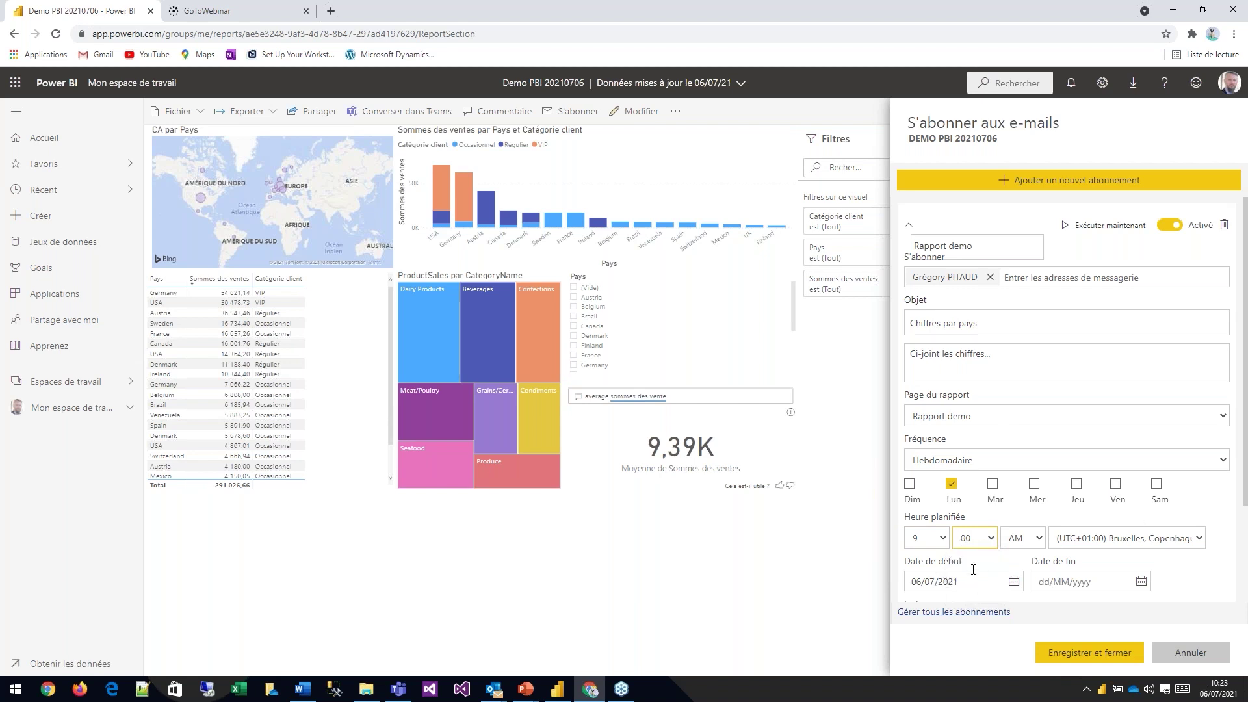
{"action": "scroll", "coordinate": [1102, 591], "scroll_direction": "down", "scroll_amount": 2}
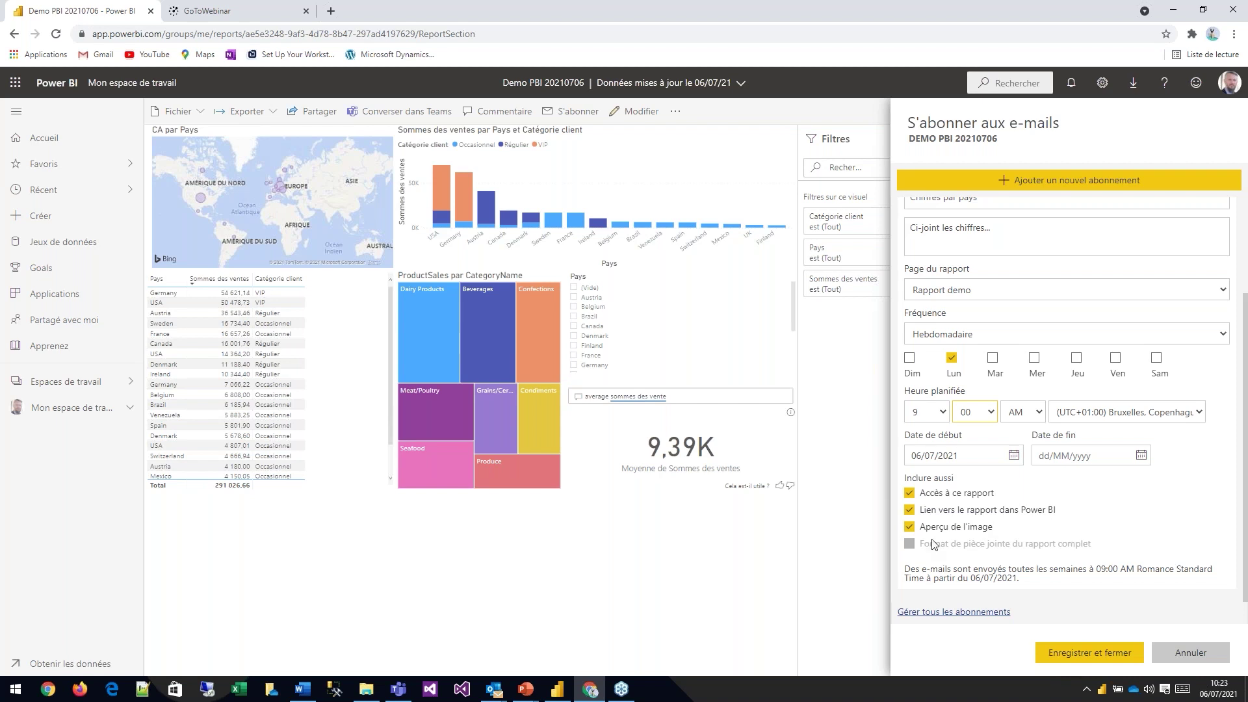
{"action": "mouse_move", "coordinate": [937, 545]}
{"action": "left_click", "coordinate": [1105, 659]}
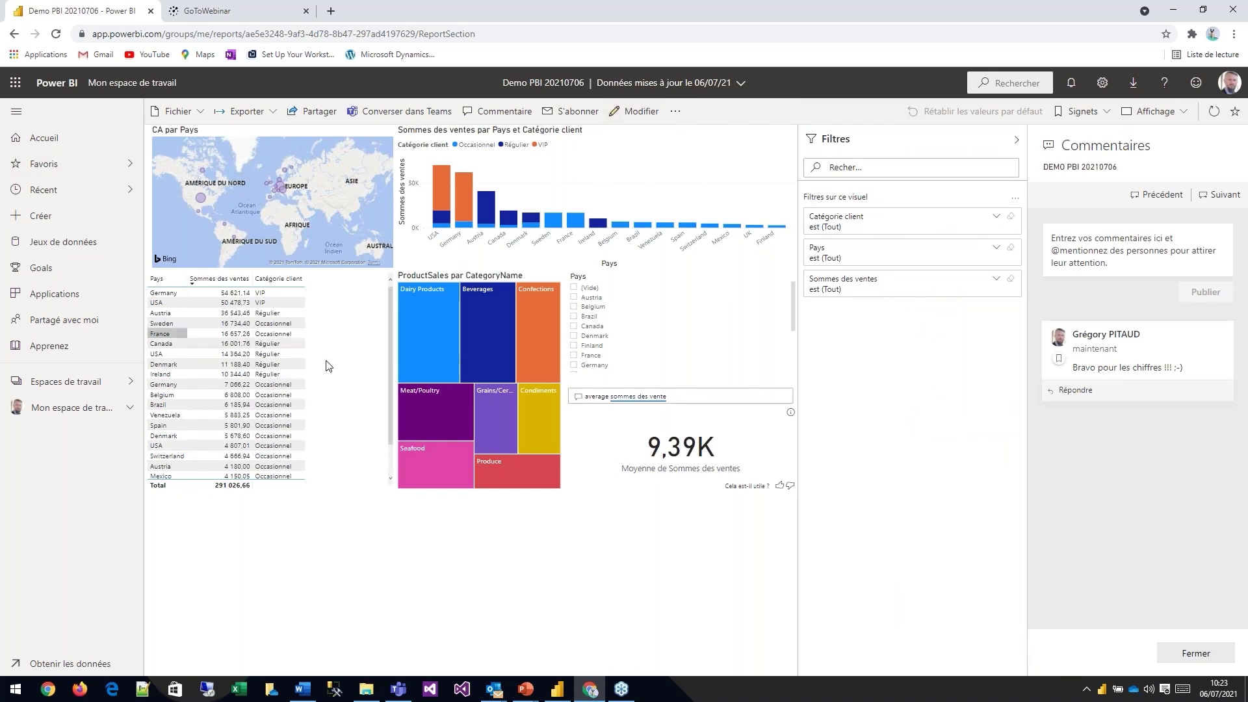
Step: Open the report in editing mode, look through its file commands, and return to the workspace list
{"action": "left_click", "coordinate": [639, 120]}
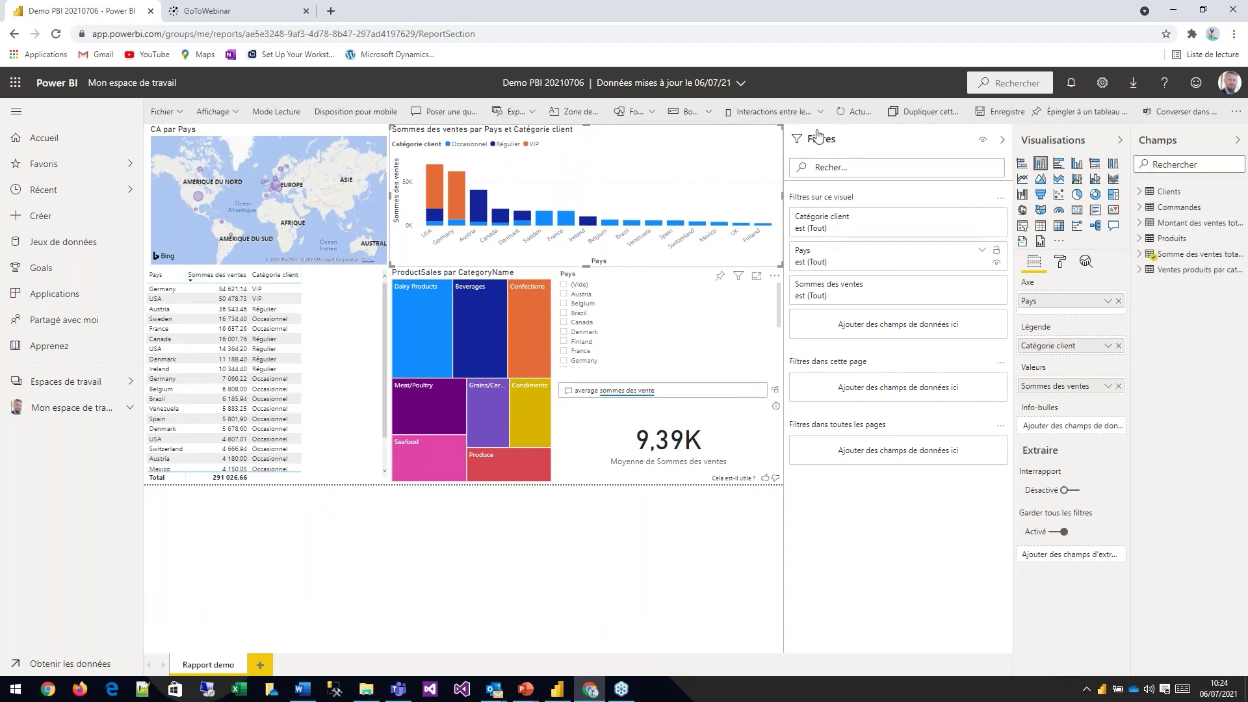
{"action": "left_click", "coordinate": [185, 115]}
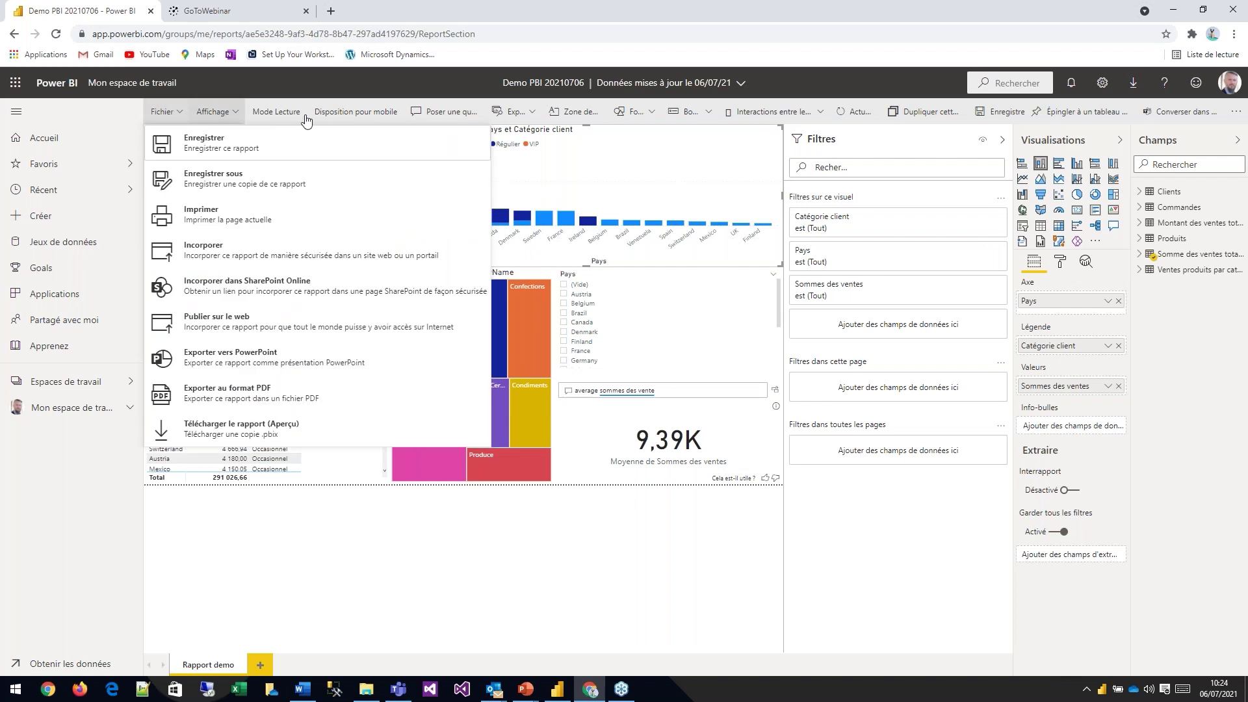
{"action": "left_click", "coordinate": [435, 73]}
{"action": "left_click", "coordinate": [17, 36]}
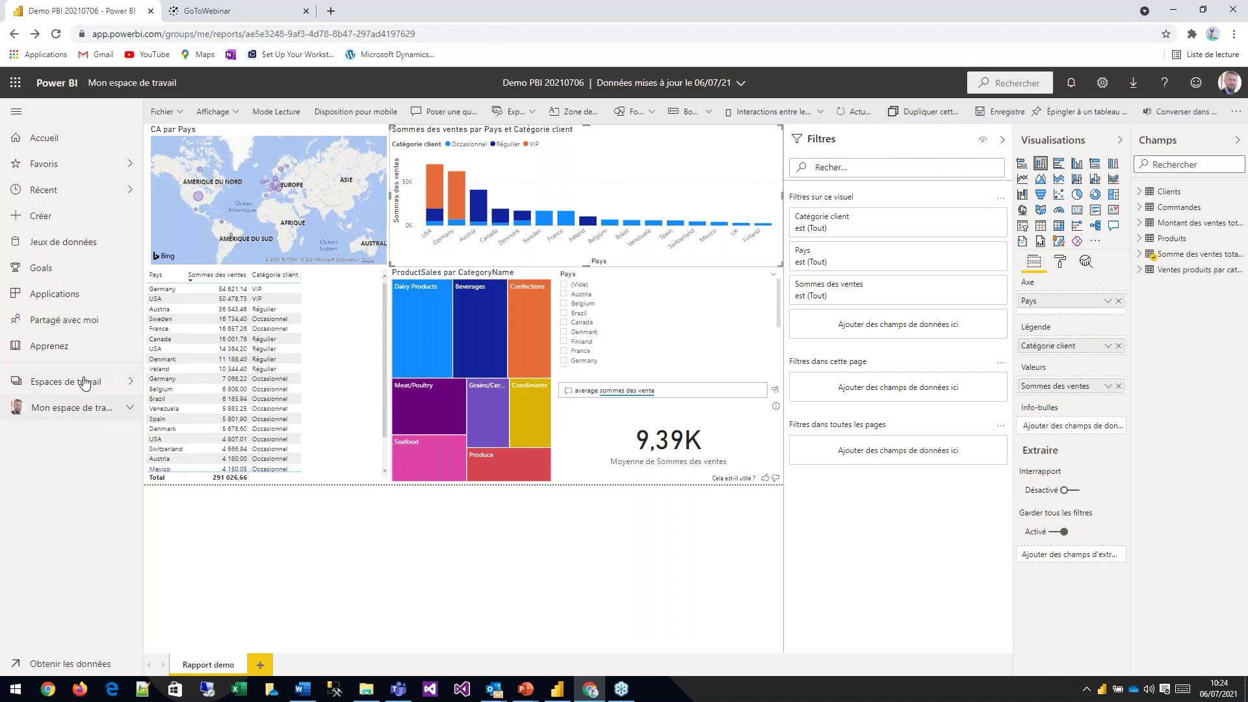
{"action": "left_click", "coordinate": [14, 35]}
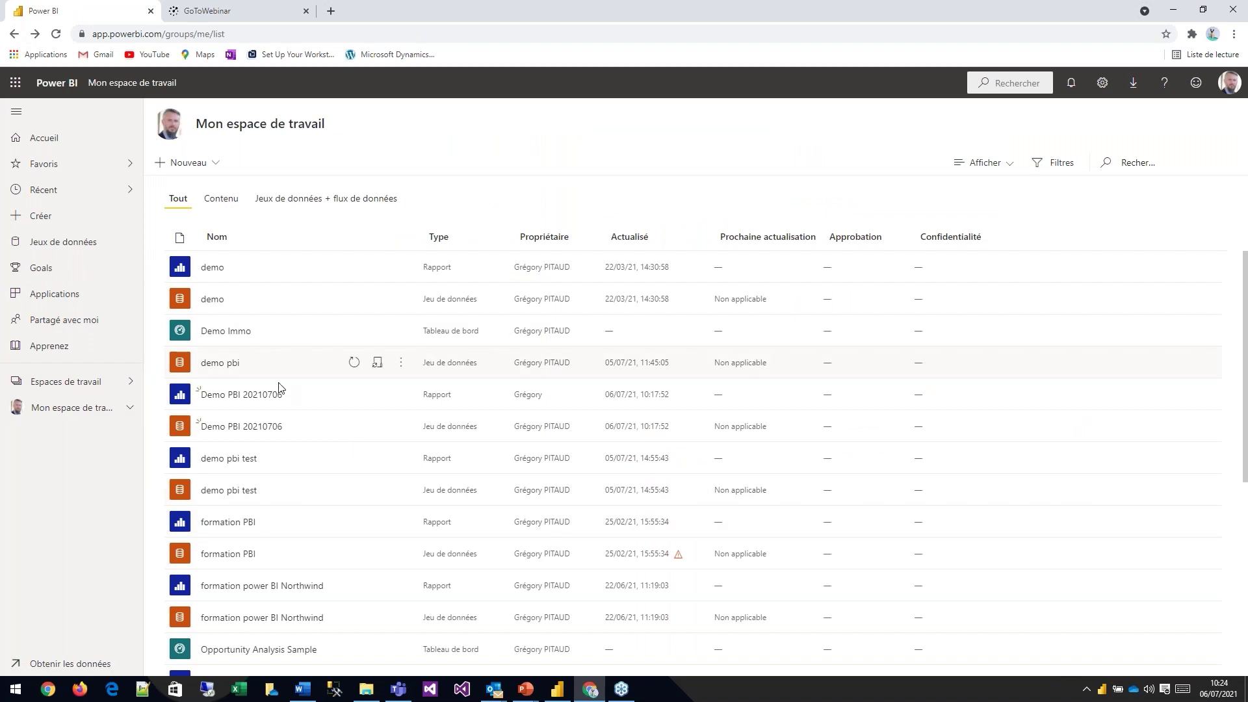
Step: Reopen the report "Demo PBI 20210706" and look at its additional commands, including pinning to a dashboard
{"action": "left_click", "coordinate": [259, 395]}
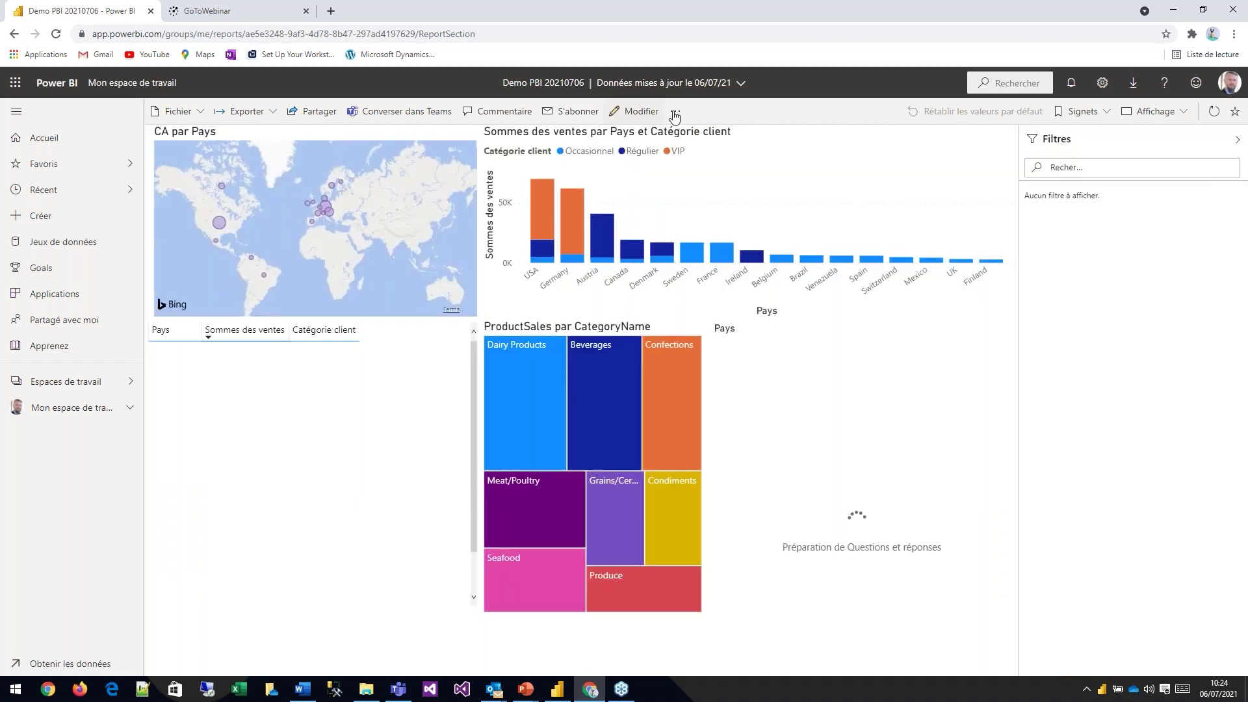
{"action": "left_click", "coordinate": [674, 113]}
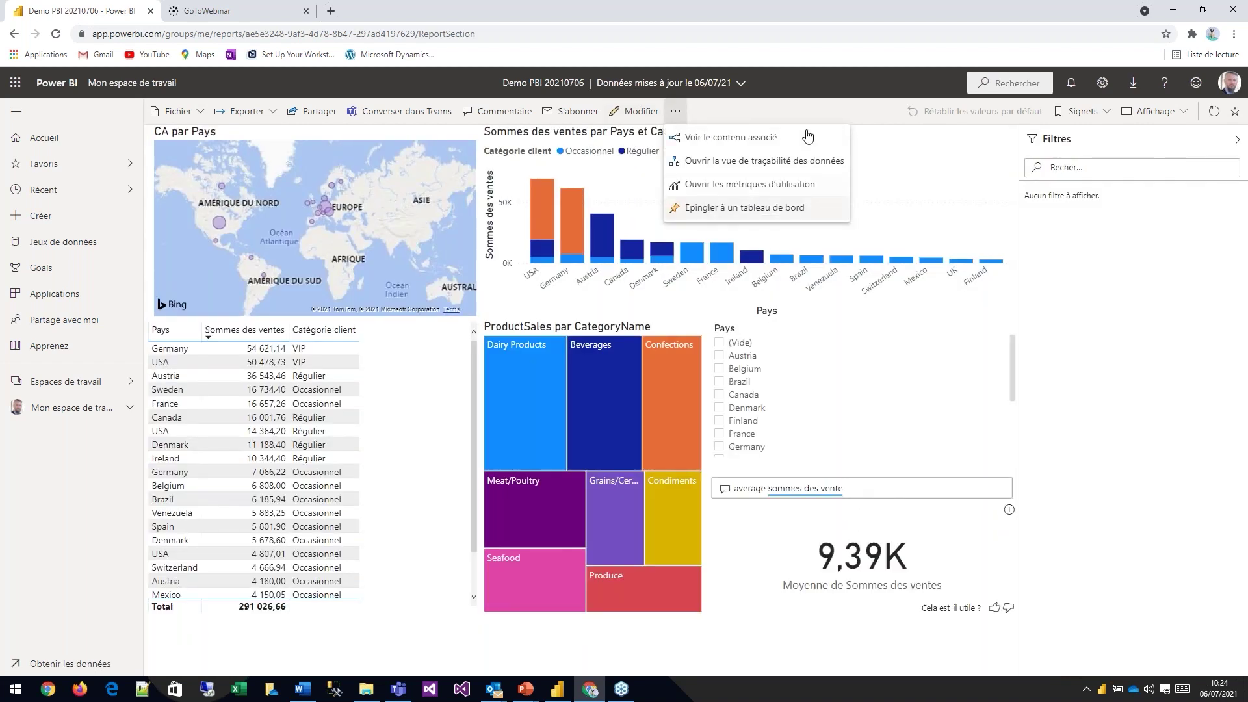
{"action": "left_click", "coordinate": [797, 114]}
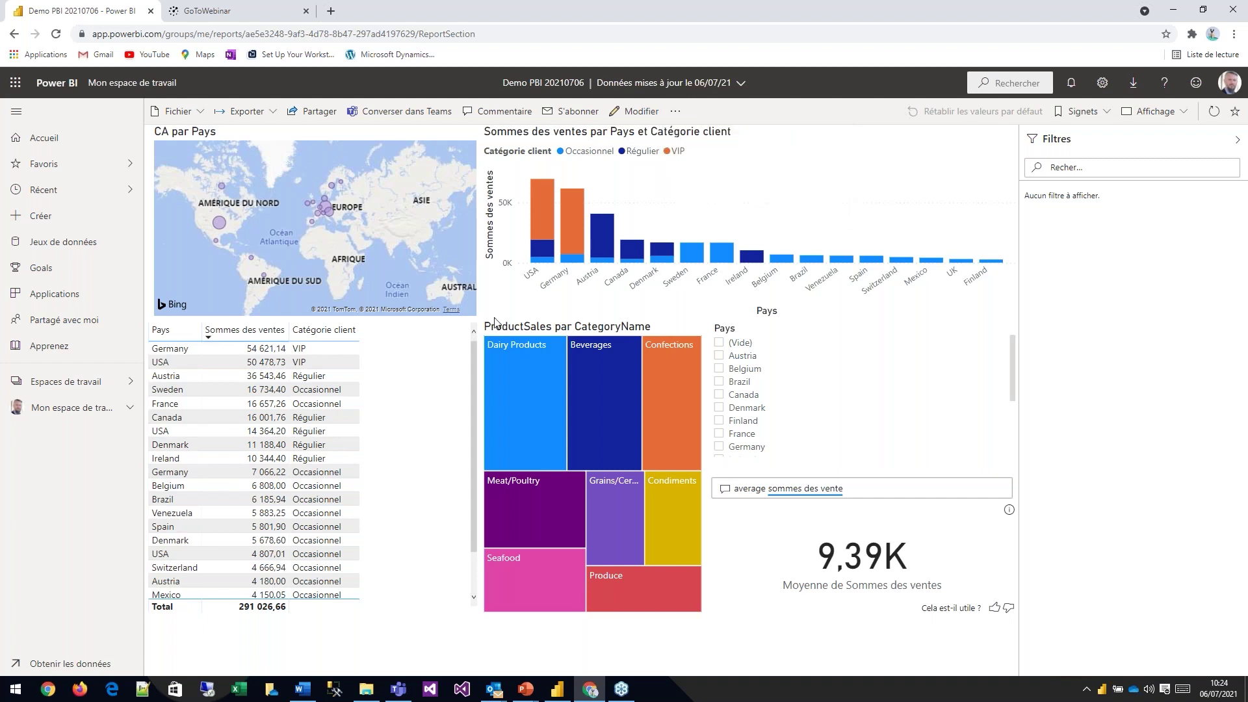
Step: Open the settings of the dataset "Demo PBI 20210706" from the workspace, turn on scheduled refresh, and look at the available time zones
{"action": "left_click", "coordinate": [94, 415]}
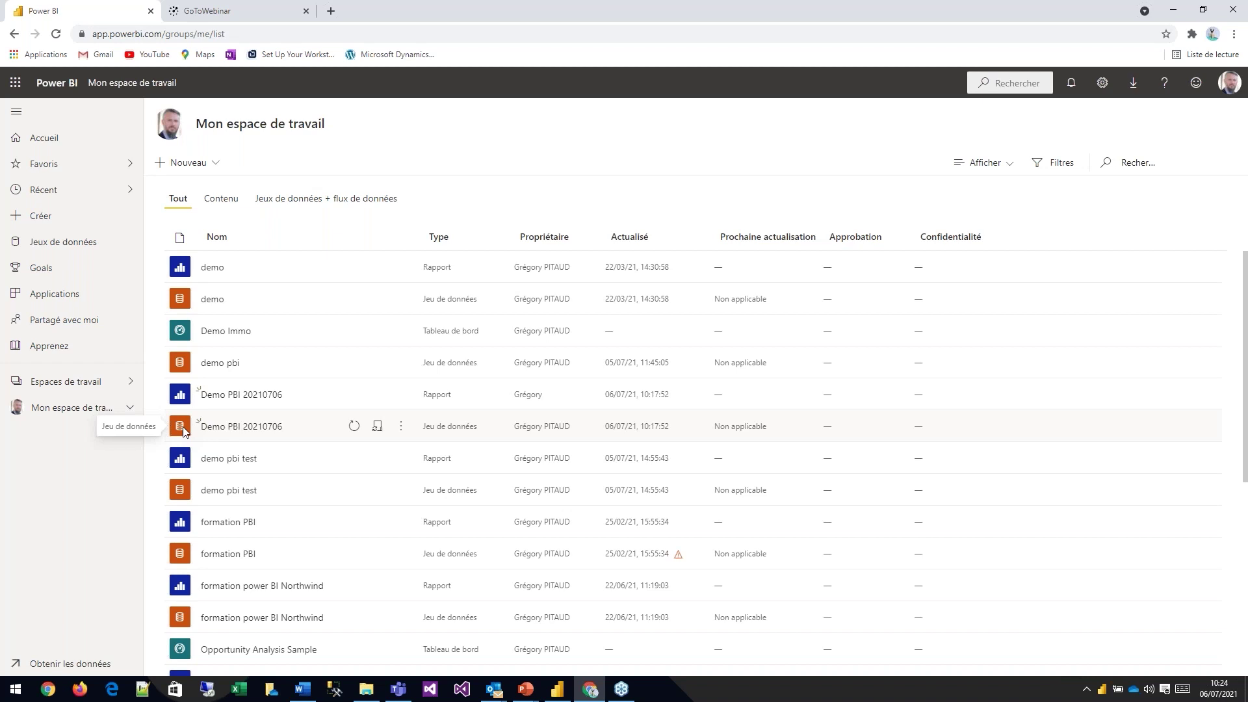
{"action": "left_click", "coordinate": [377, 429]}
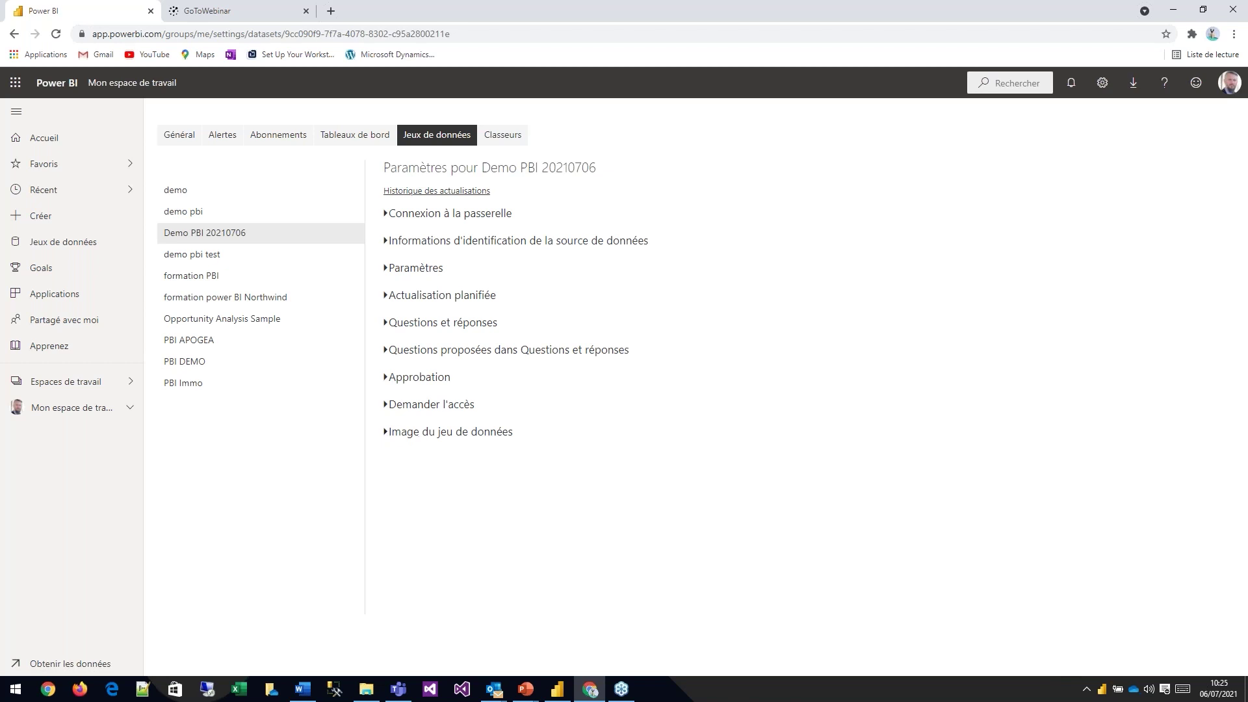
{"action": "left_click", "coordinate": [387, 299]}
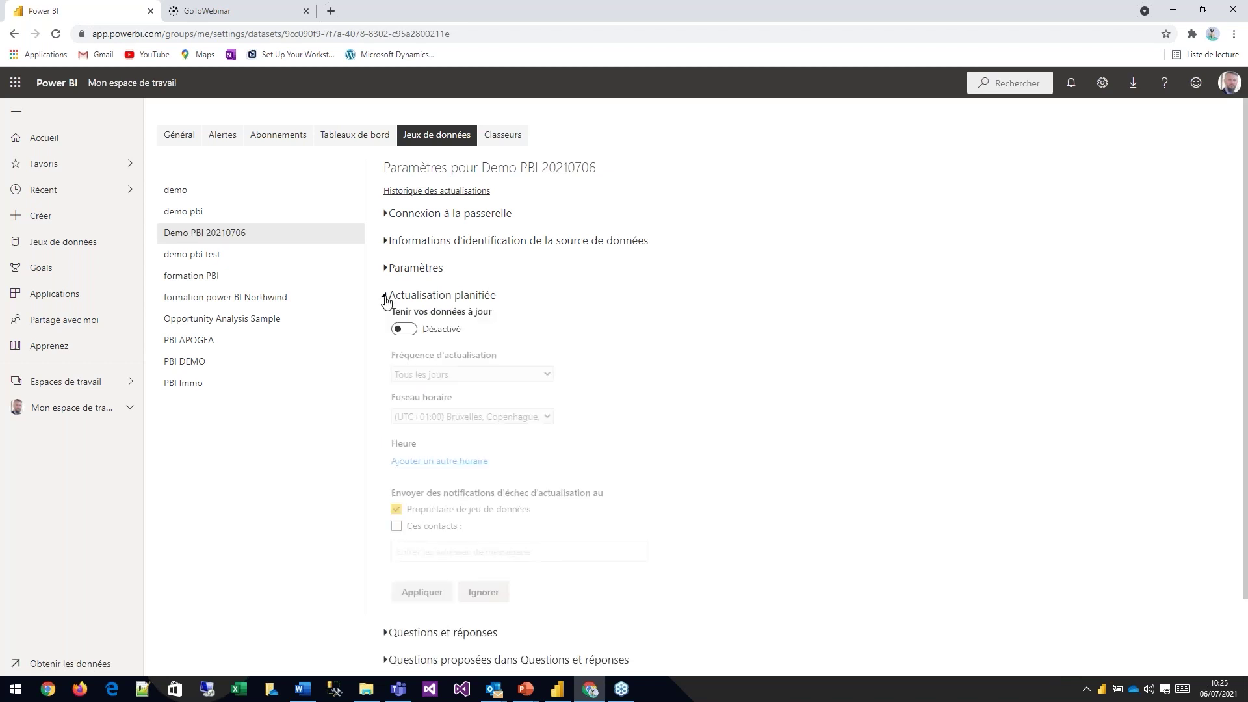
{"action": "left_click", "coordinate": [411, 332]}
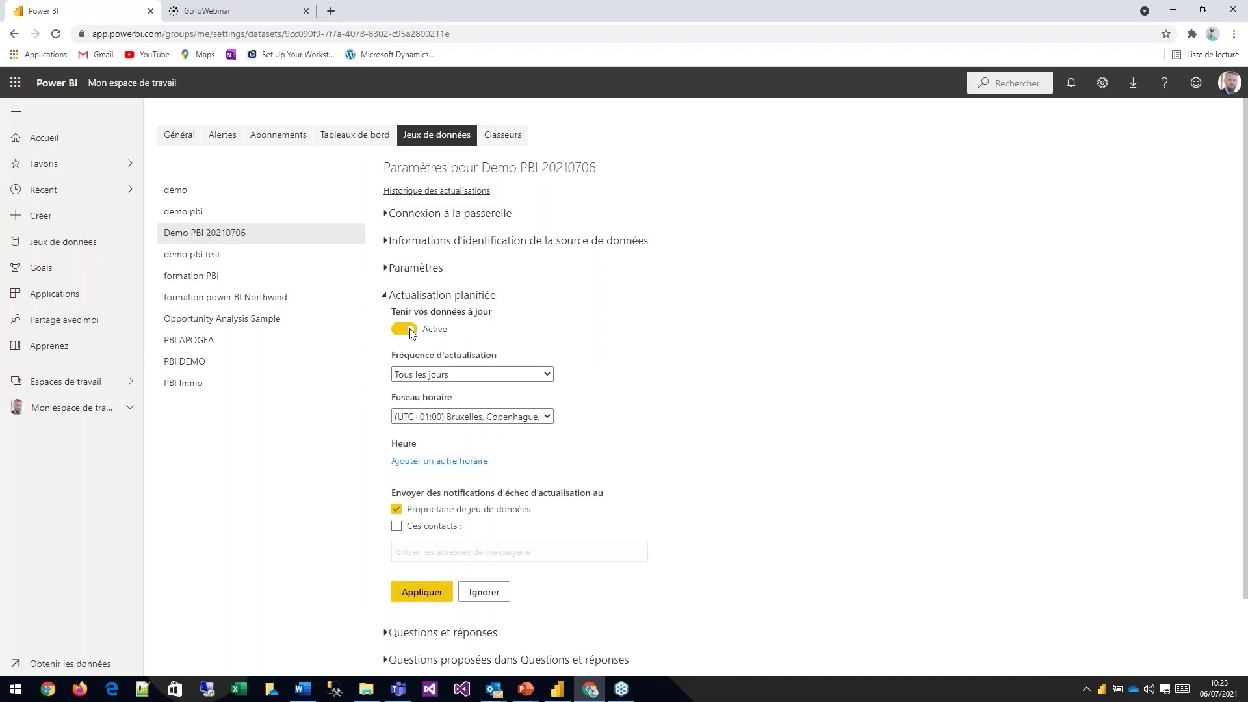
{"action": "left_click", "coordinate": [545, 418]}
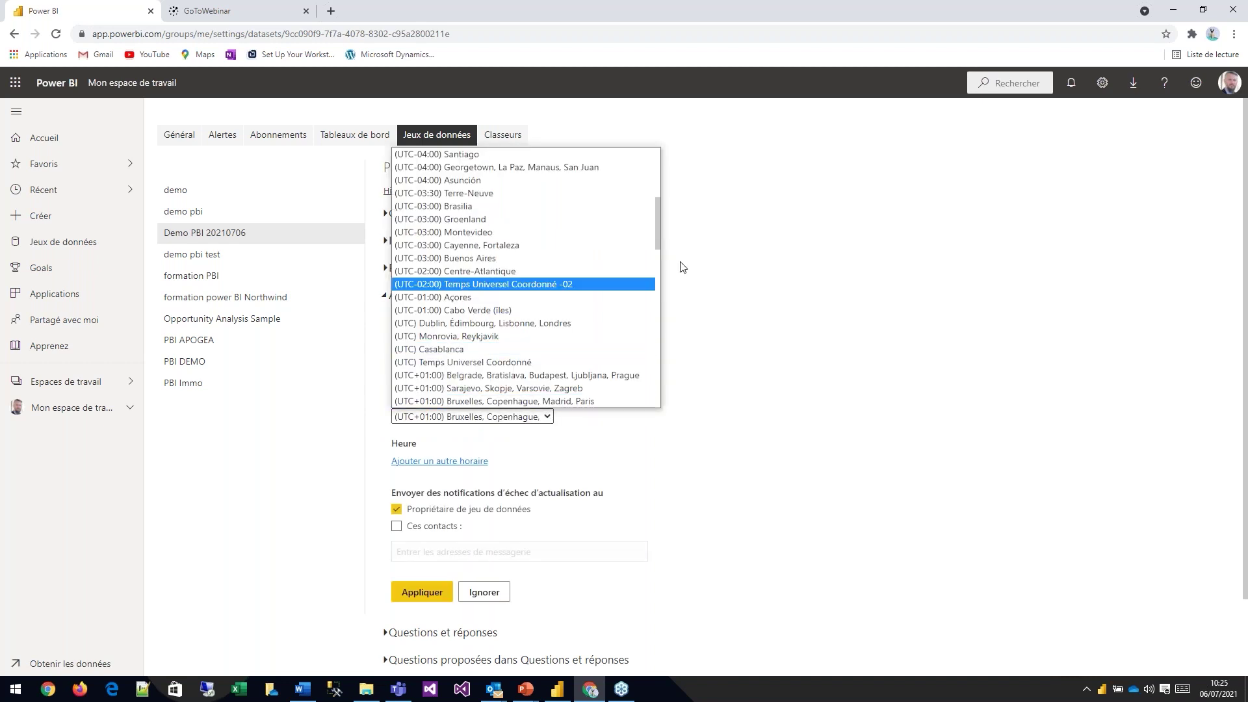
{"action": "left_click", "coordinate": [707, 412]}
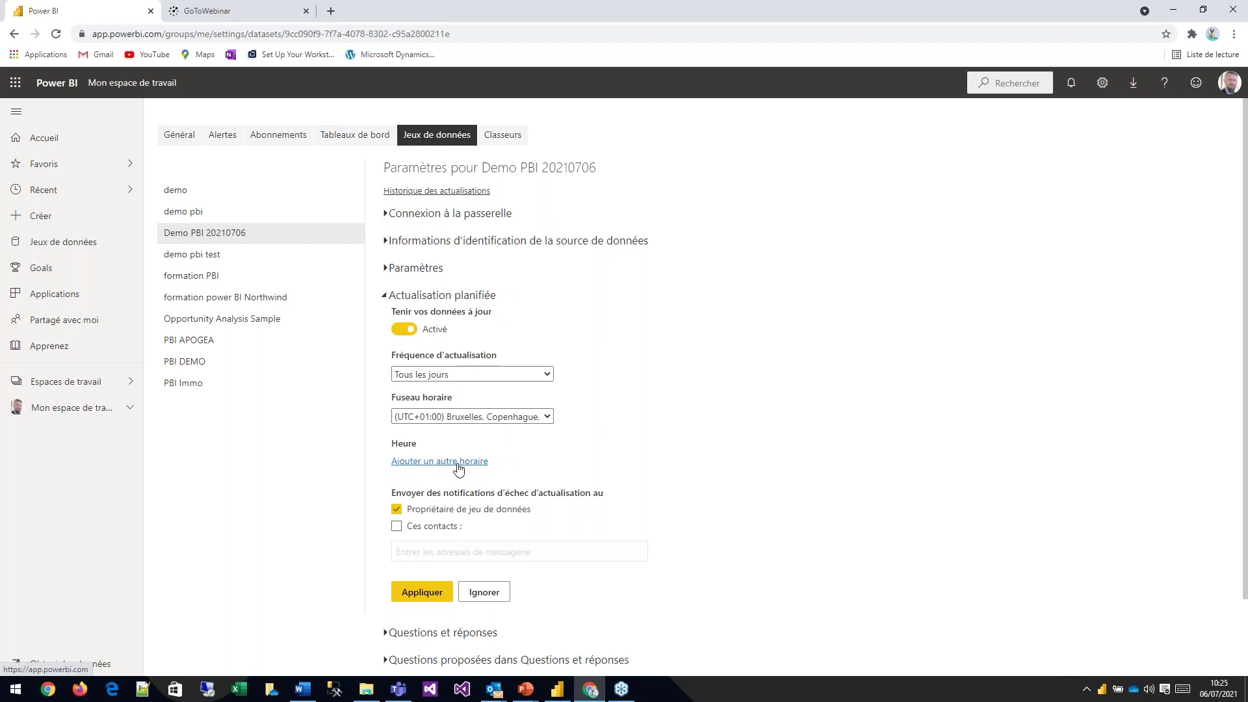
Step: Add a blank refresh time, look through the remaining scheduled refresh options, and return to the workspace without applying
{"action": "left_click", "coordinate": [457, 463]}
{"action": "left_click", "coordinate": [416, 463]}
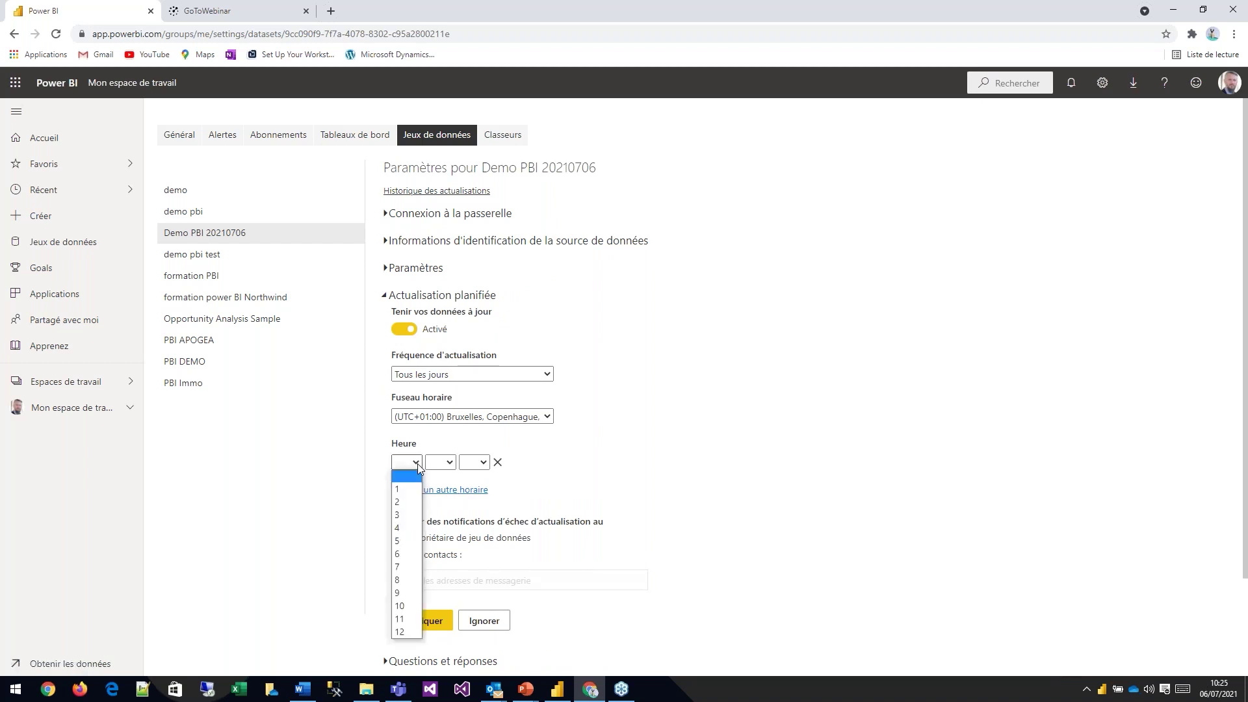
{"action": "left_click", "coordinate": [567, 468]}
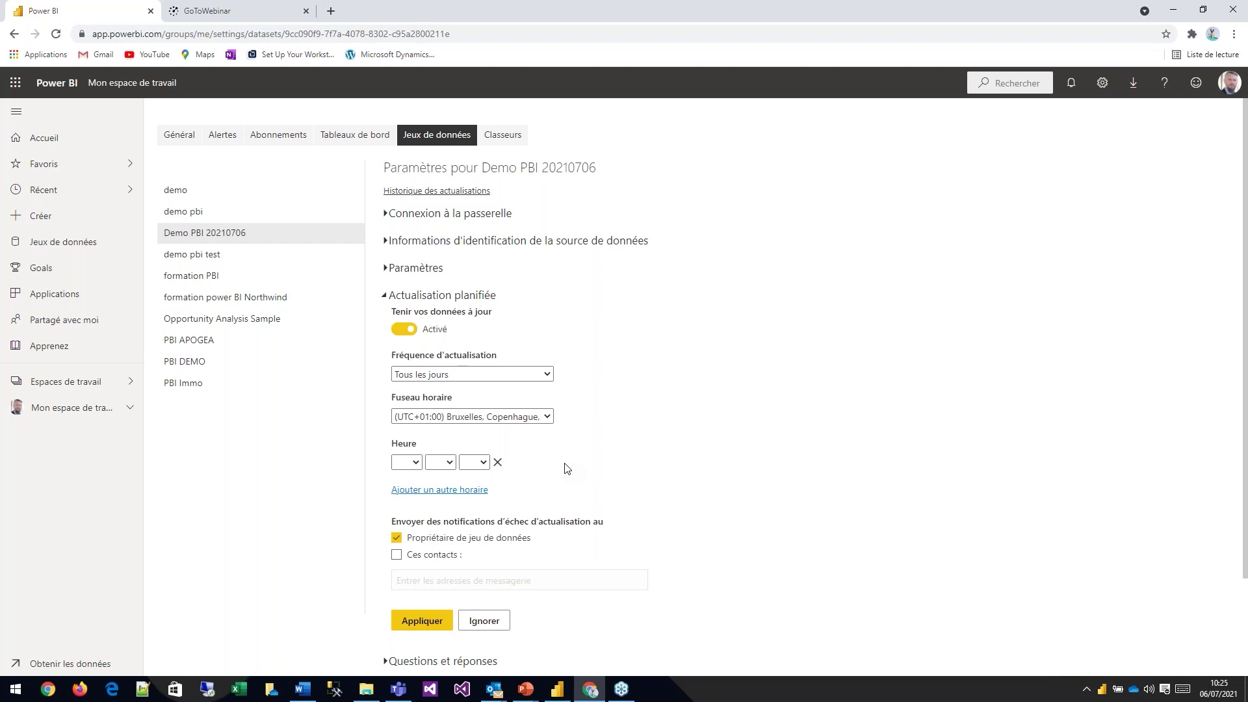
{"action": "scroll", "coordinate": [605, 420], "scroll_direction": "down", "scroll_amount": 2}
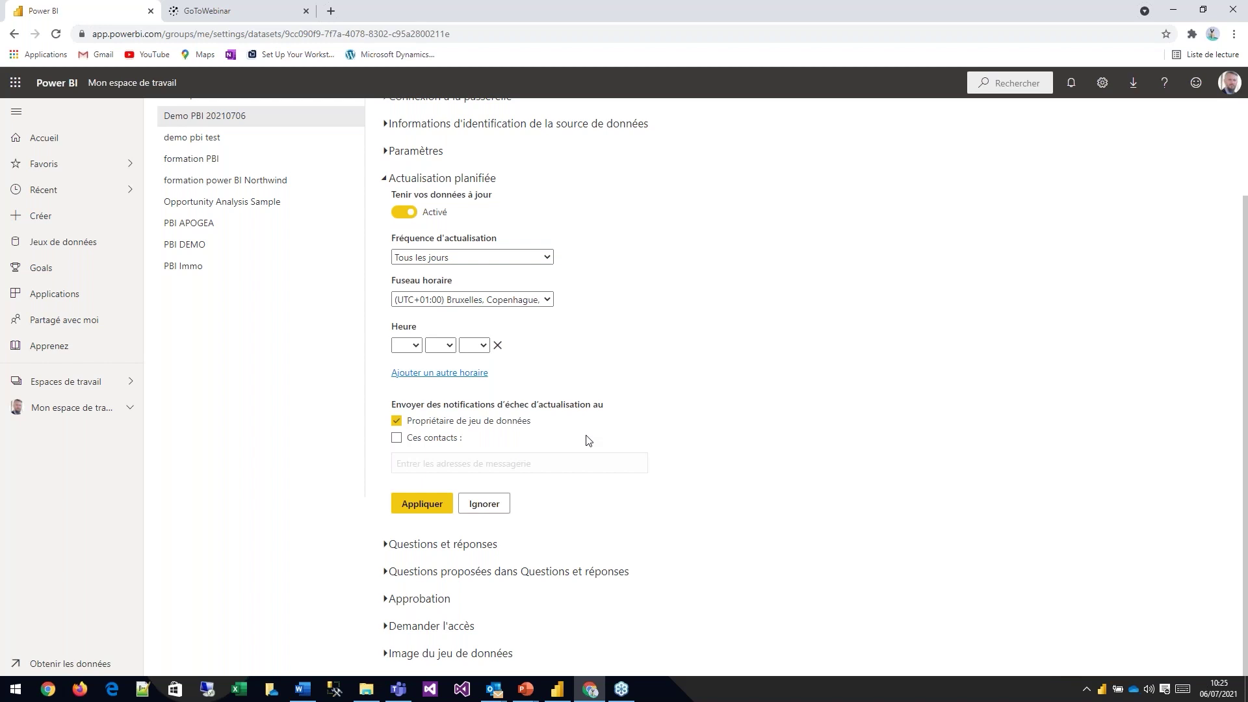
{"action": "scroll", "coordinate": [589, 441], "scroll_direction": "up", "scroll_amount": 2}
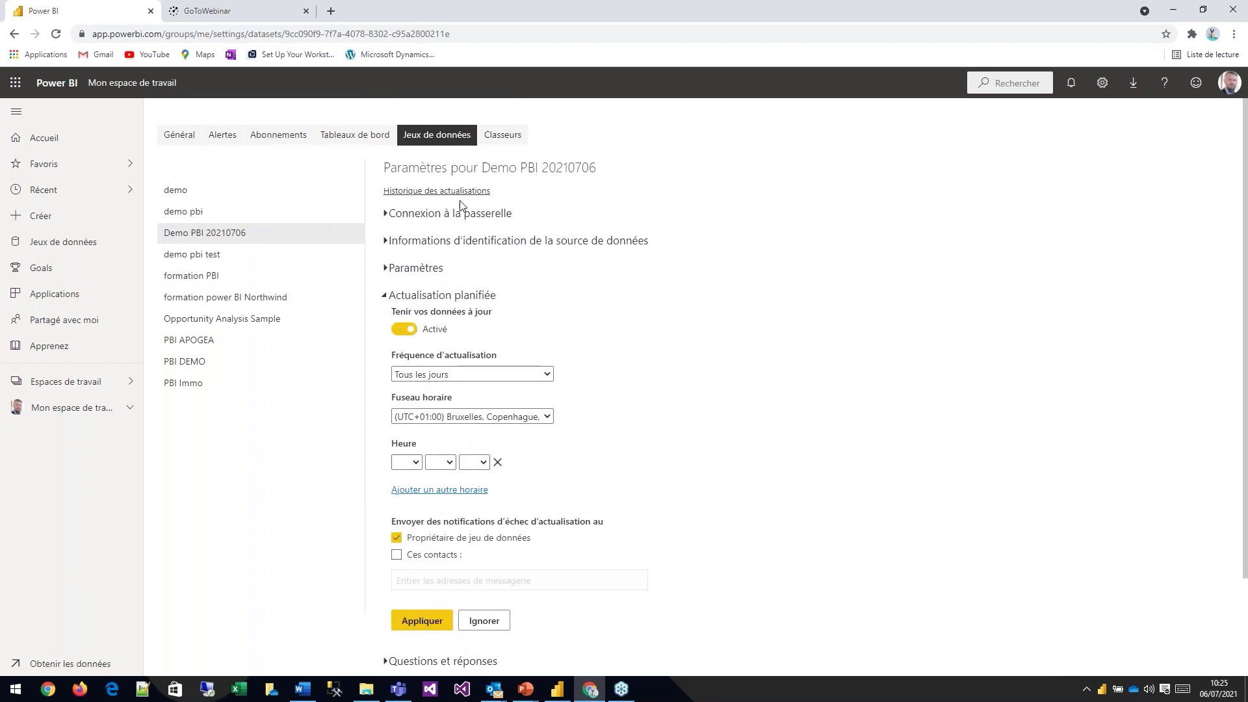
{"action": "left_click", "coordinate": [15, 35]}
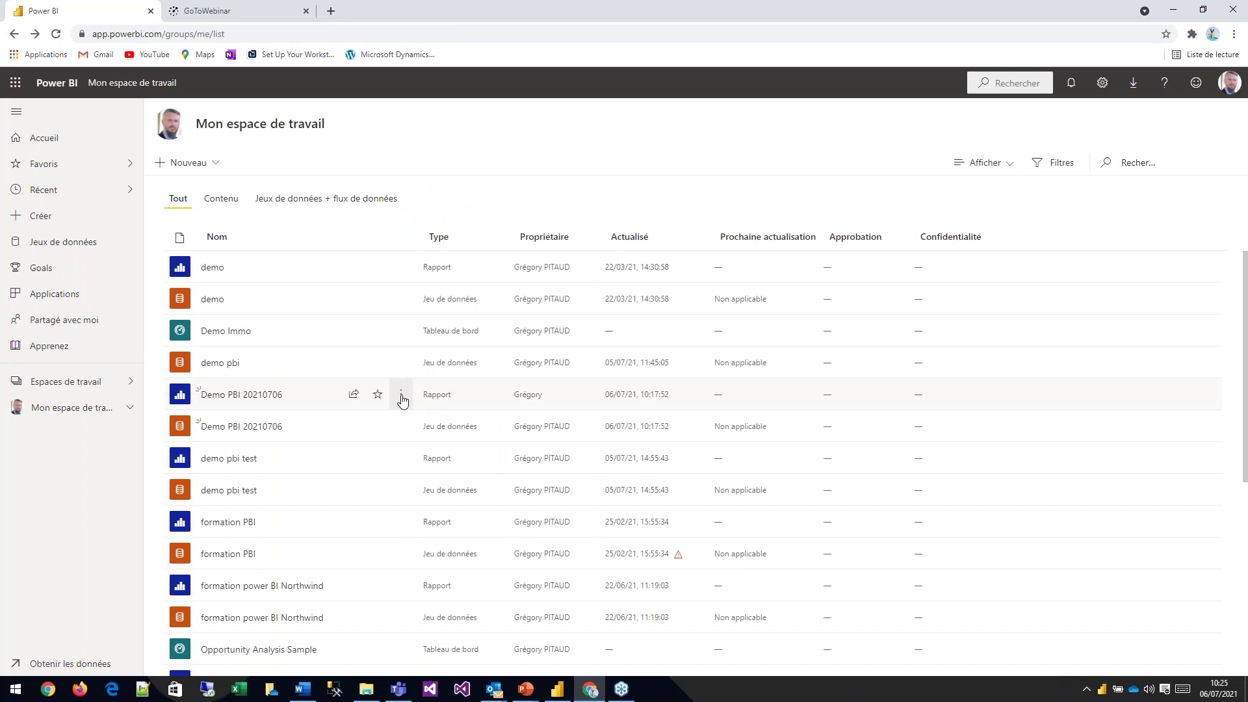
Step: Open the permissions management of the report "Demo PBI 20210706" from the workspace and look at its sharing links
{"action": "left_click", "coordinate": [401, 396]}
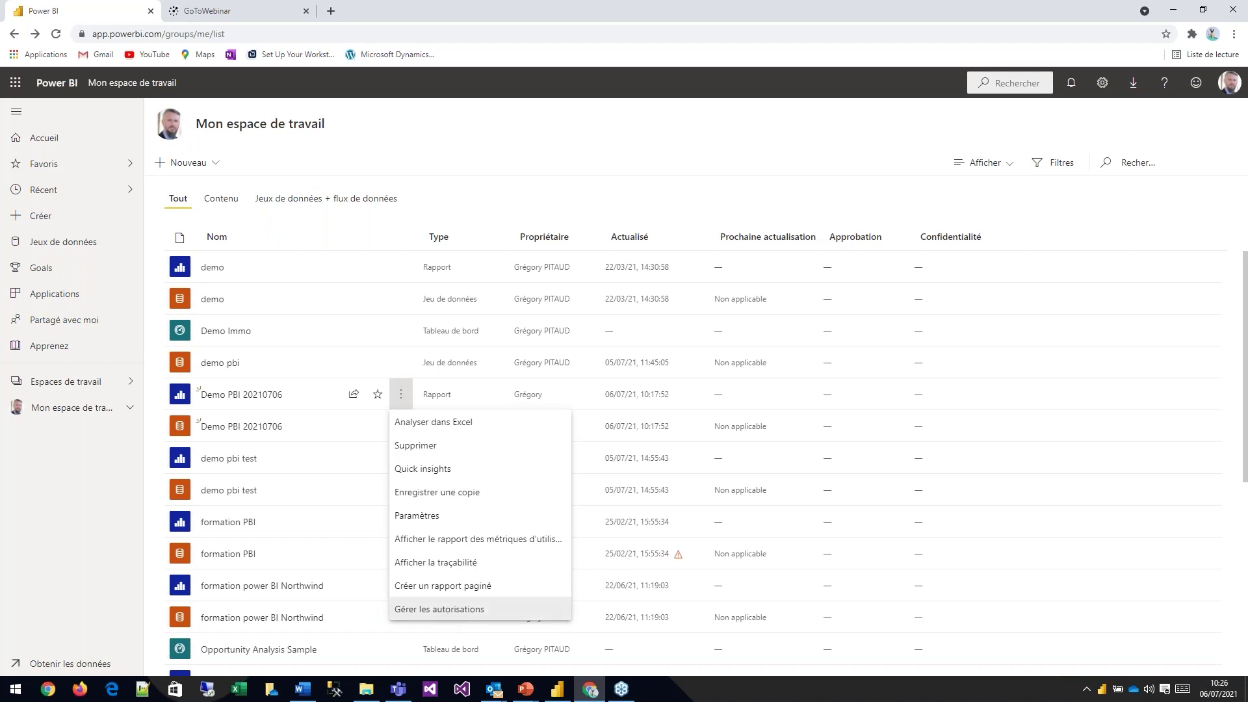
{"action": "left_click", "coordinate": [446, 611]}
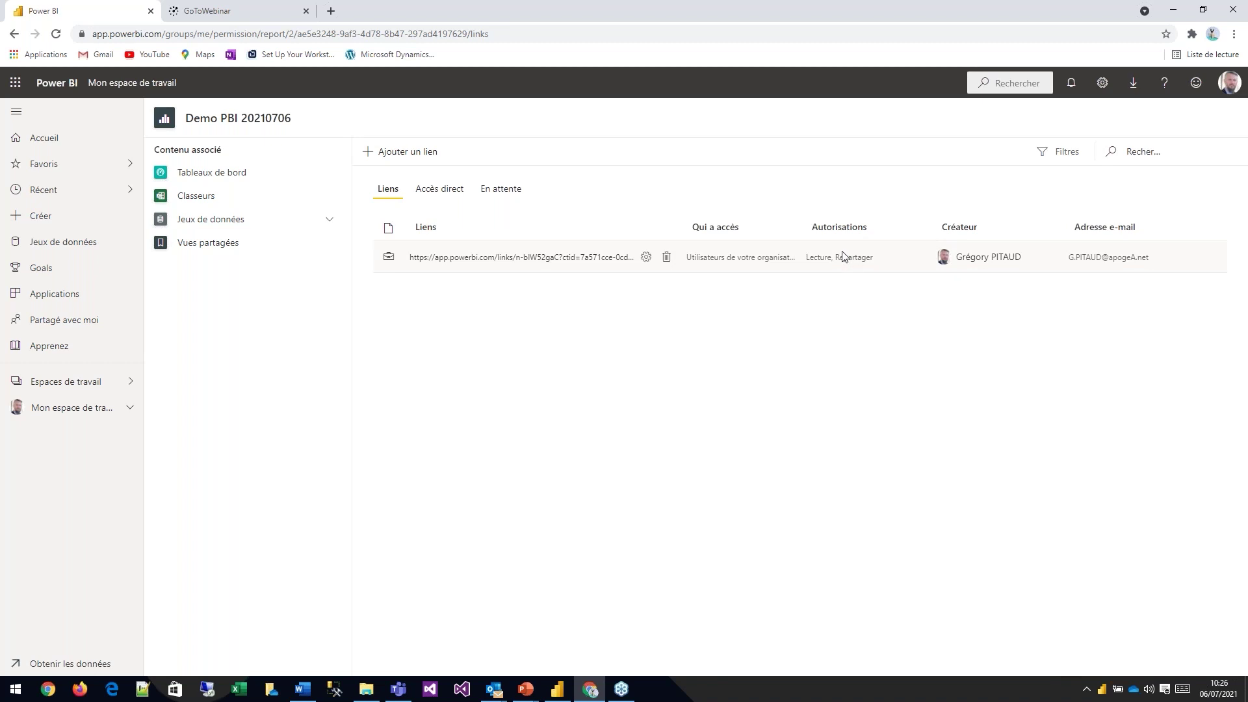
Step: Switch to Power BI Desktop, create a security role named "Role France" and select its customer sales totals table
{"action": "left_click", "coordinate": [563, 691]}
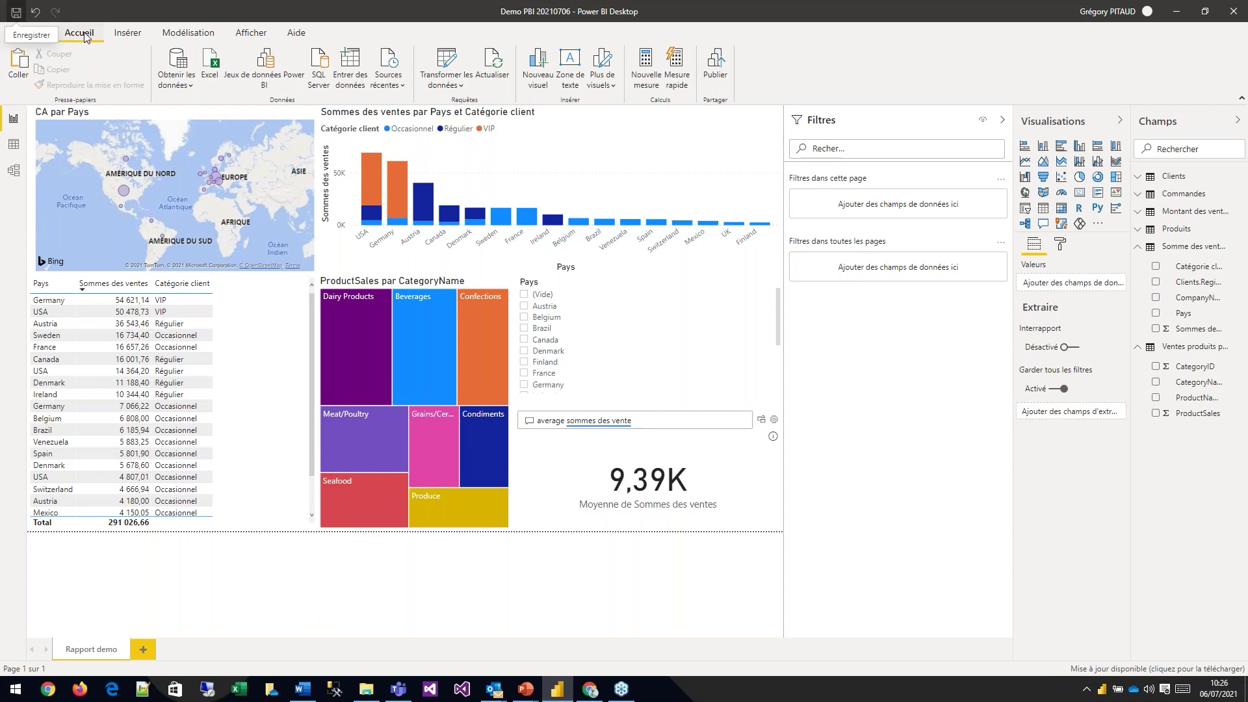
{"action": "left_click", "coordinate": [193, 37]}
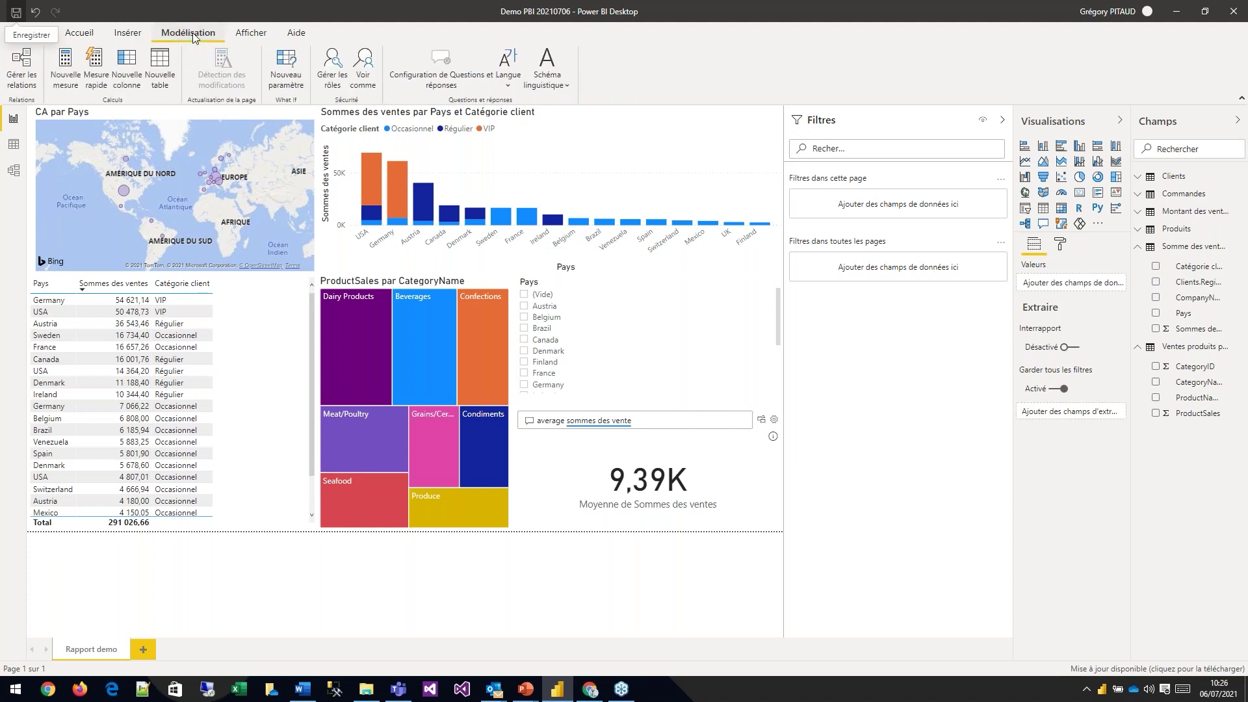
{"action": "left_click", "coordinate": [332, 68]}
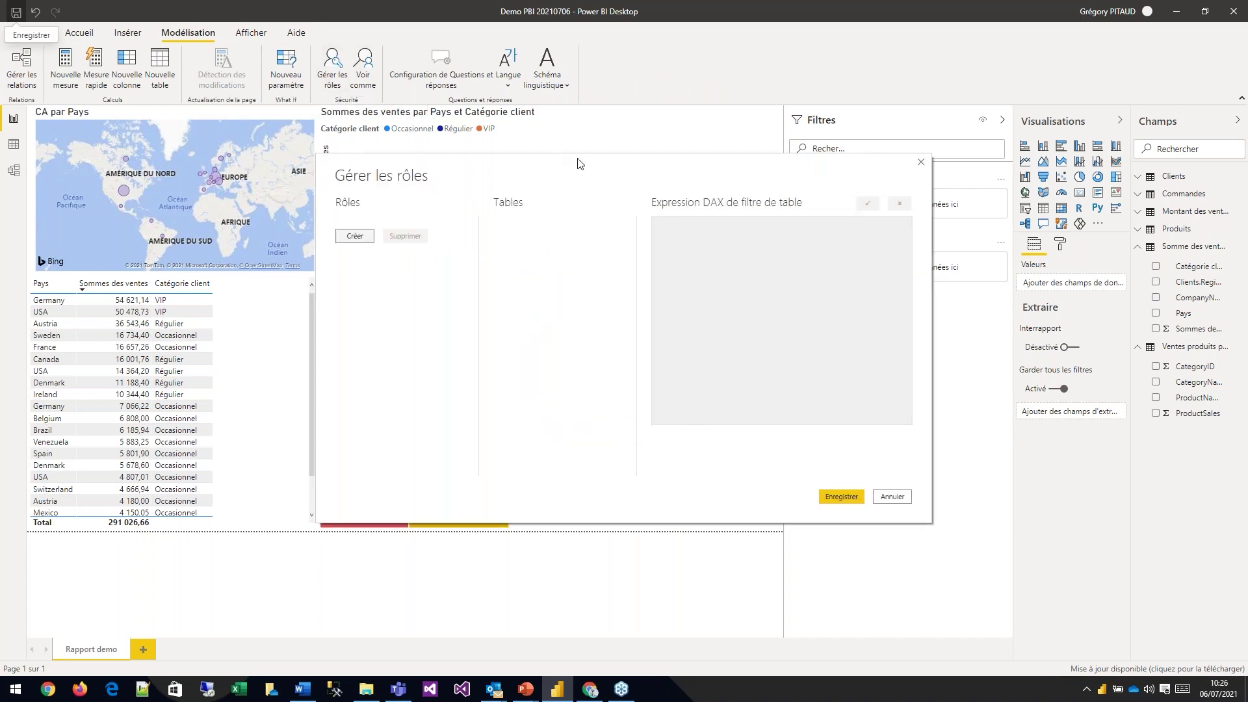
{"action": "left_click_drag", "start_coordinate": [579, 163], "coordinate": [748, 167]}
{"action": "left_click", "coordinate": [552, 238]}
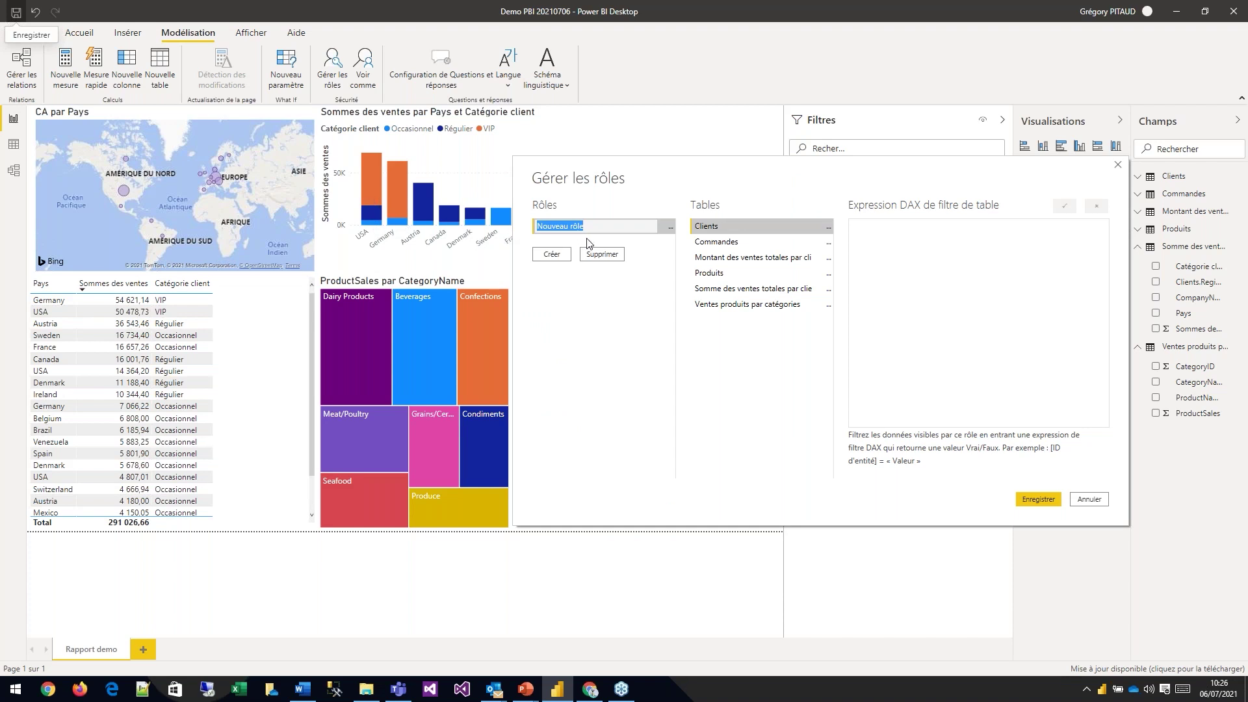
{"action": "type", "text": "Role France"}
{"action": "key", "text": "Return"}
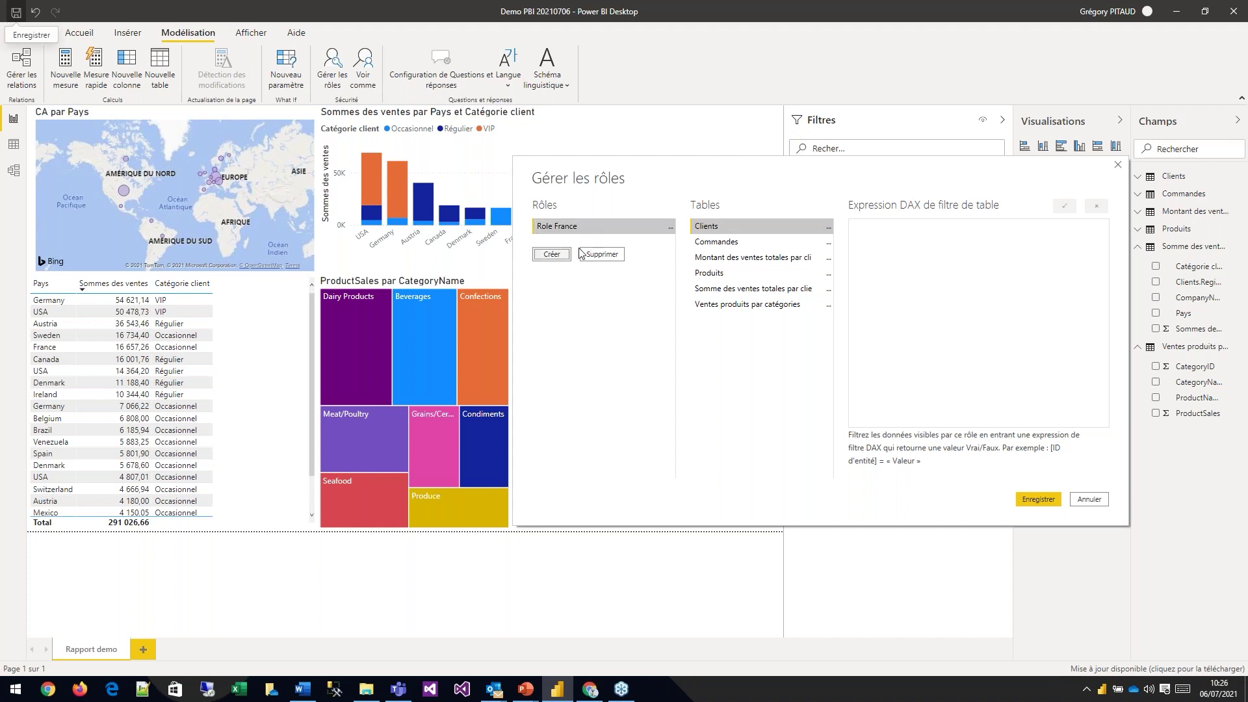
{"action": "left_click", "coordinate": [789, 293]}
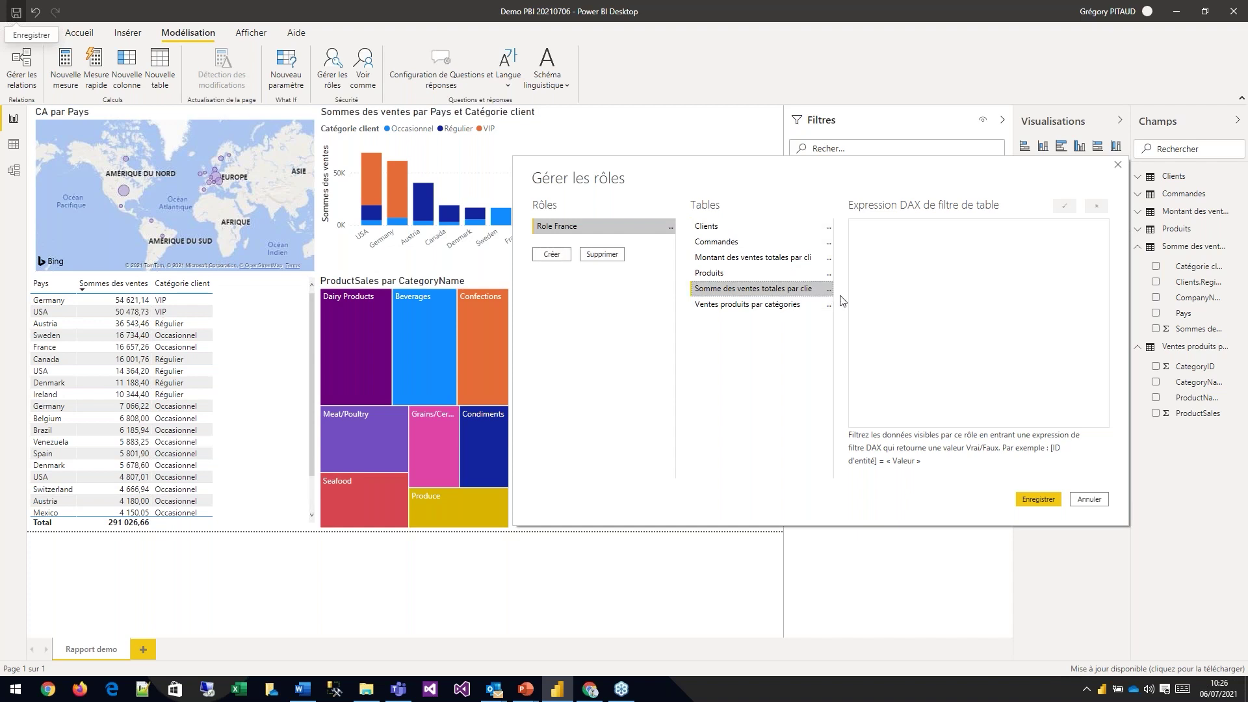
Step: Add another role, filter its customer sales totals table with [Pays] = "France", and close role management without saving
{"action": "left_click", "coordinate": [551, 254]}
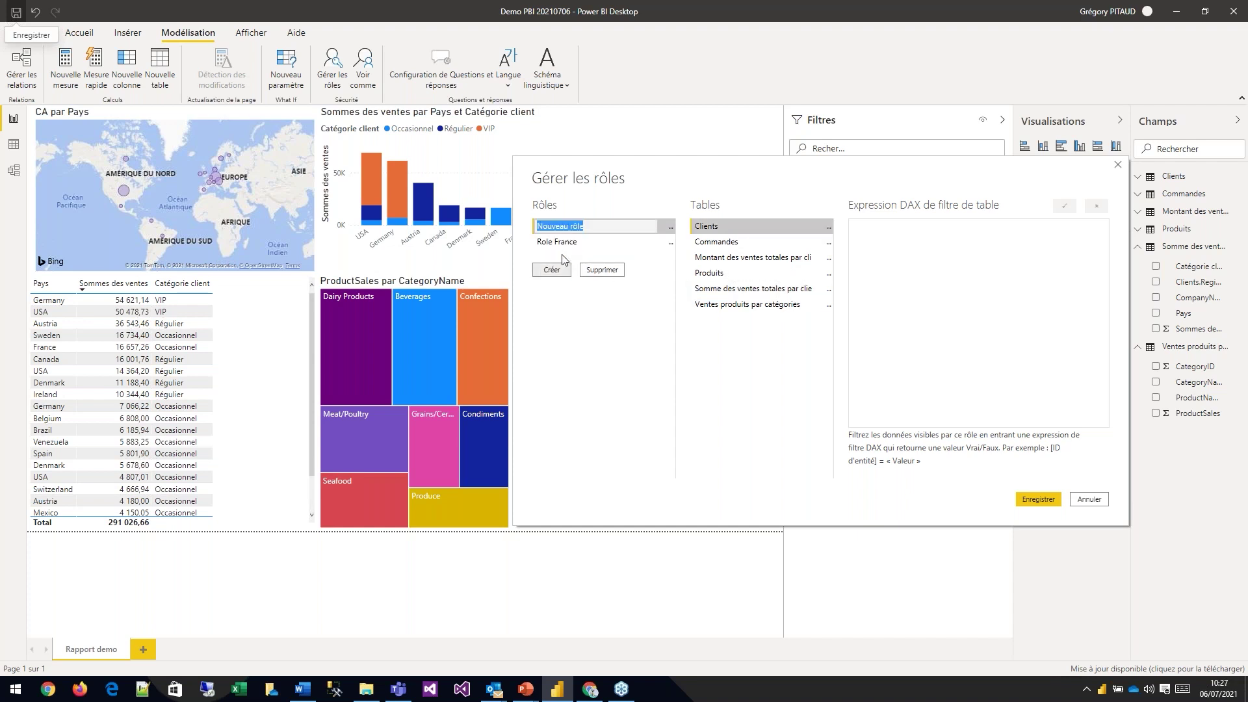
{"action": "left_click", "coordinate": [1065, 215]}
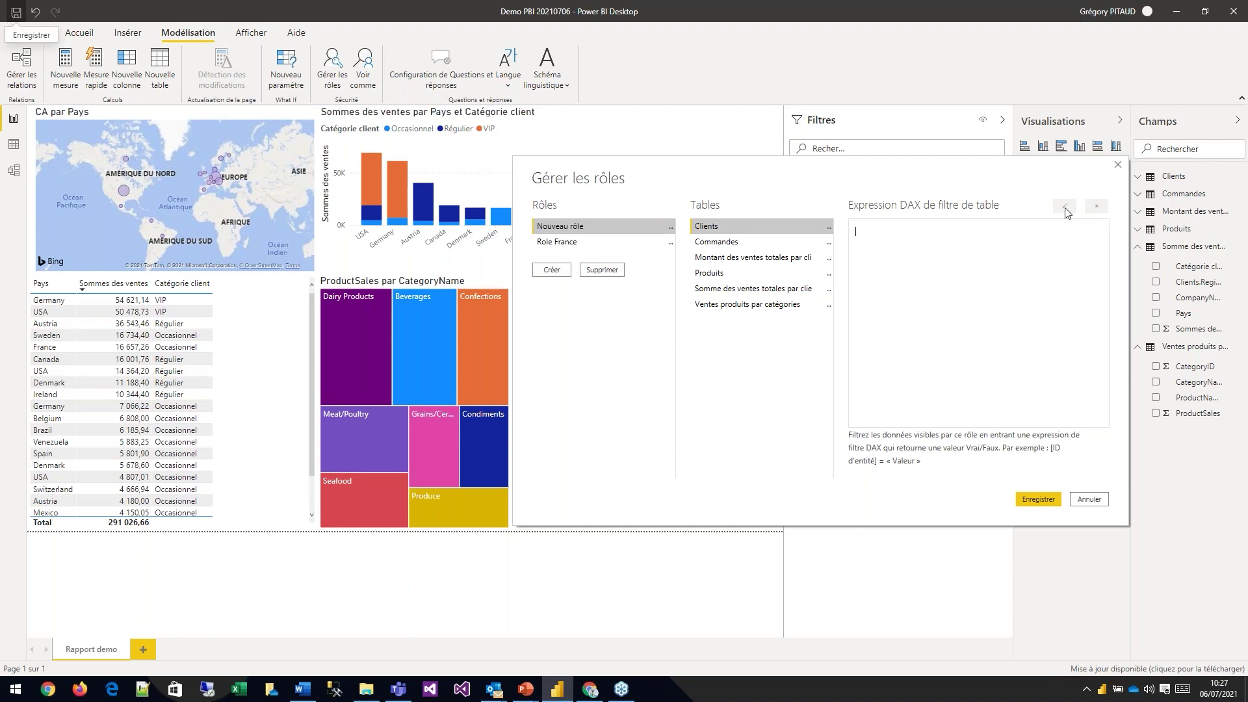
{"action": "left_click", "coordinate": [830, 226]}
{"action": "left_click", "coordinate": [828, 304]}
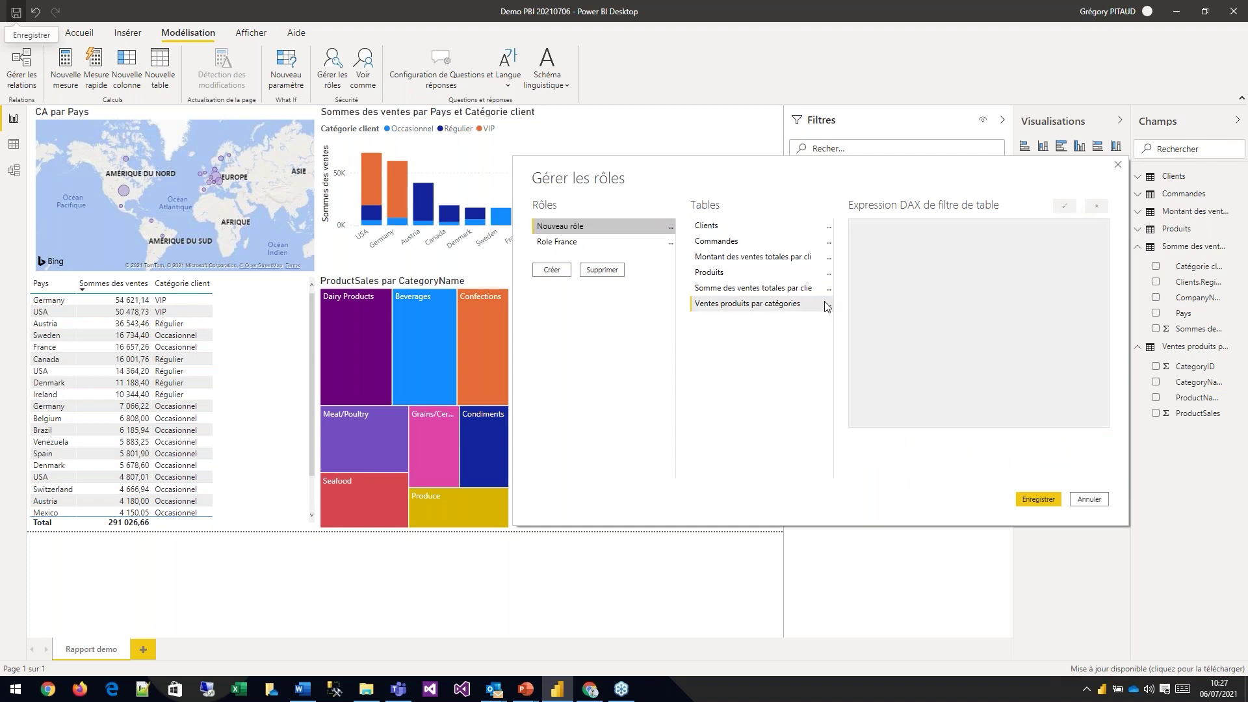
{"action": "mouse_move", "coordinate": [980, 313]}
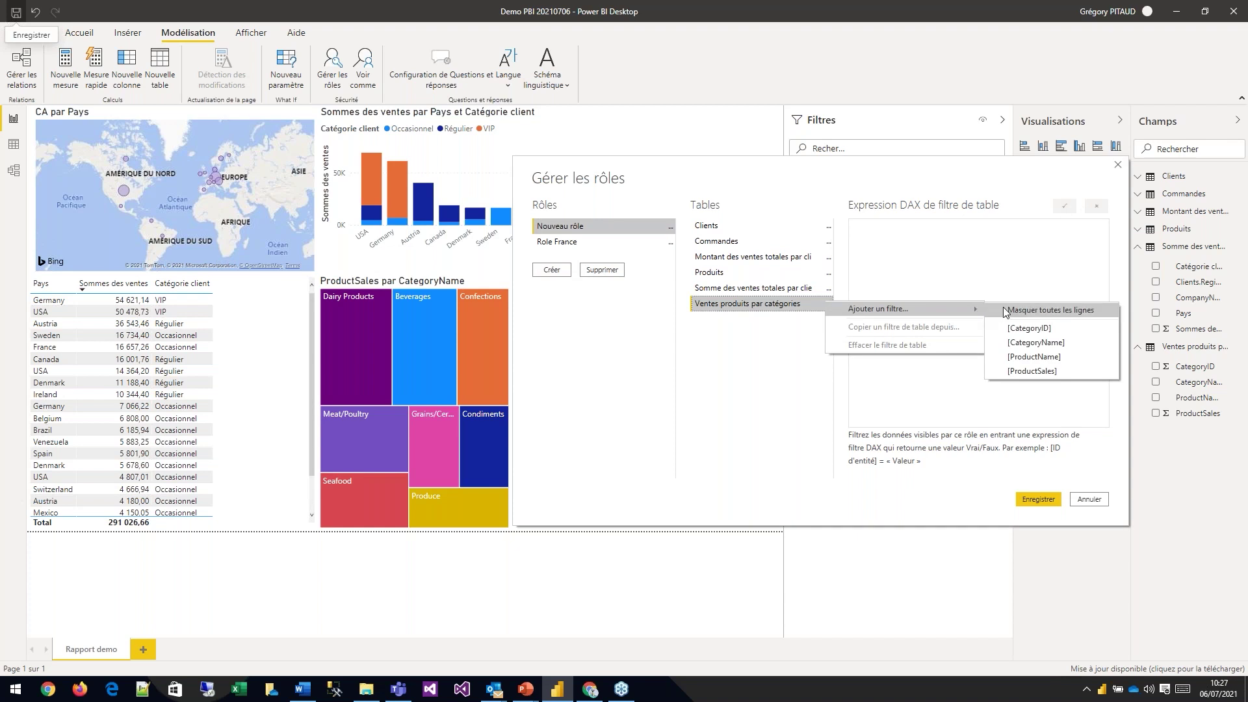
{"action": "left_click", "coordinate": [829, 288]}
{"action": "mouse_move", "coordinate": [937, 296]}
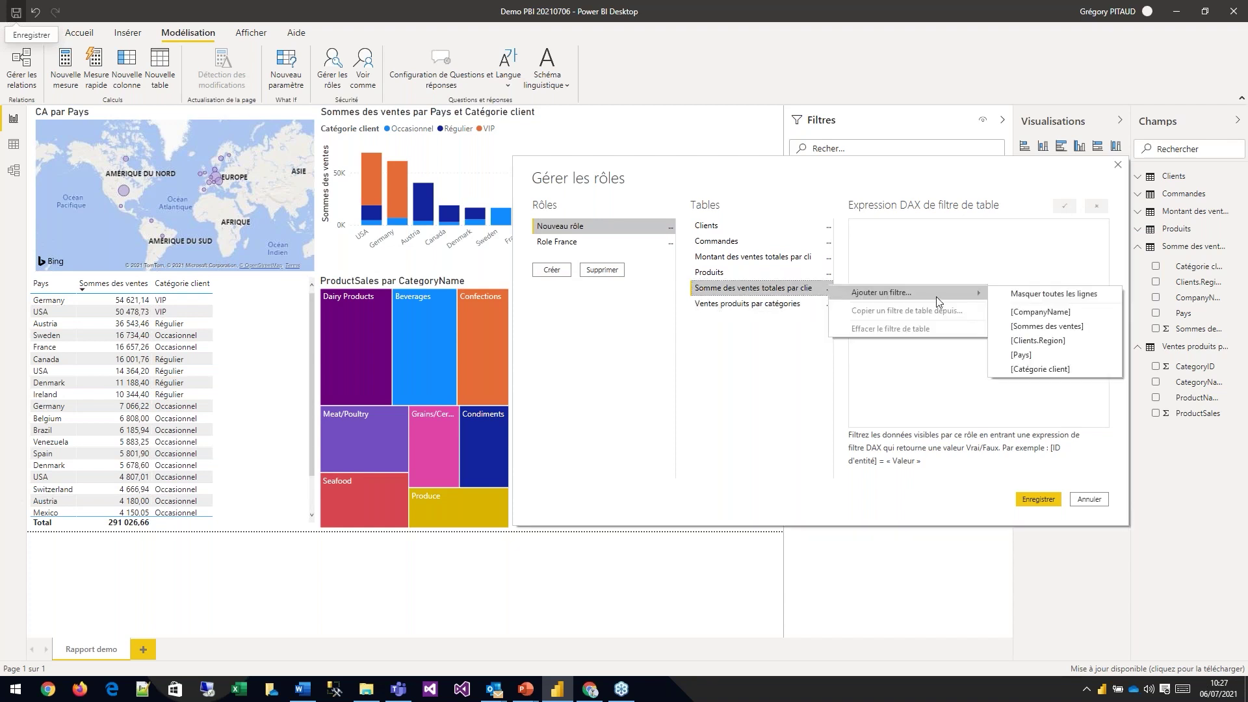
{"action": "left_click", "coordinate": [1021, 356]}
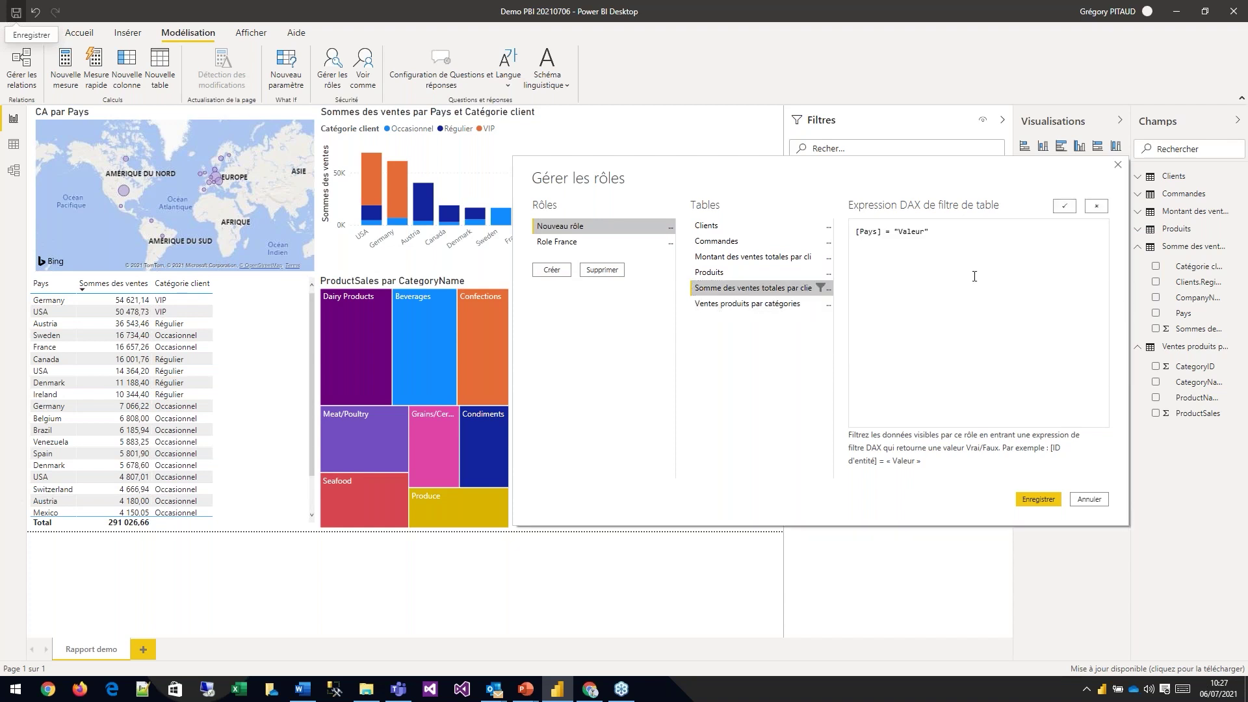
{"action": "double_click", "coordinate": [912, 233]}
{"action": "type", "text": "France"}
{"action": "left_click", "coordinate": [1119, 167]}
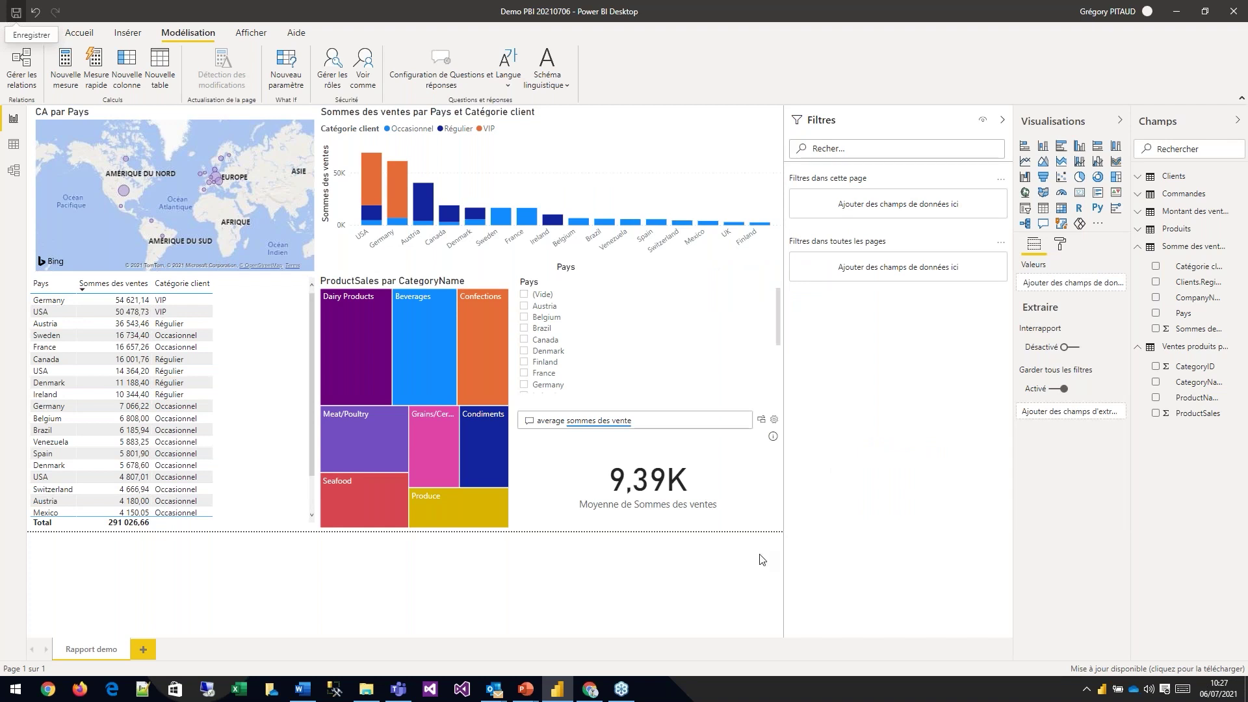
Step: Undo the last report change and insert a new Q&A visual in the blank area below the country slicer
{"action": "key", "text": "ctrl+z"}
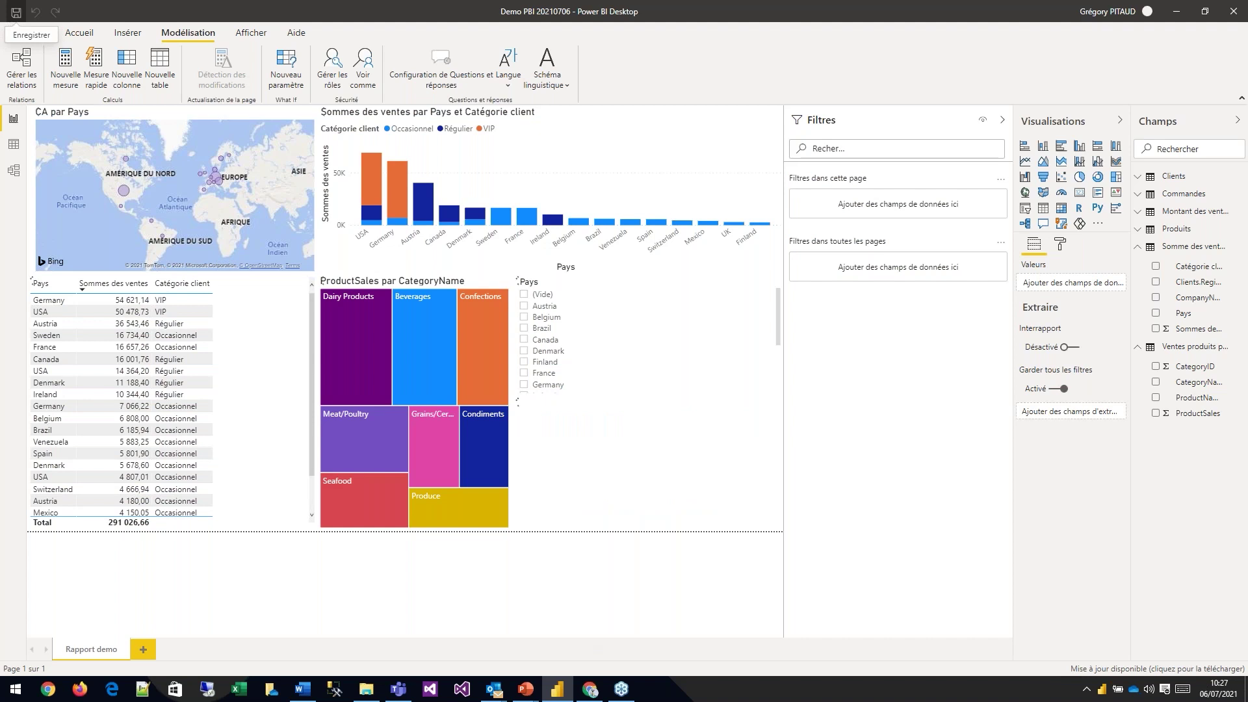
{"action": "double_click", "coordinate": [576, 588]}
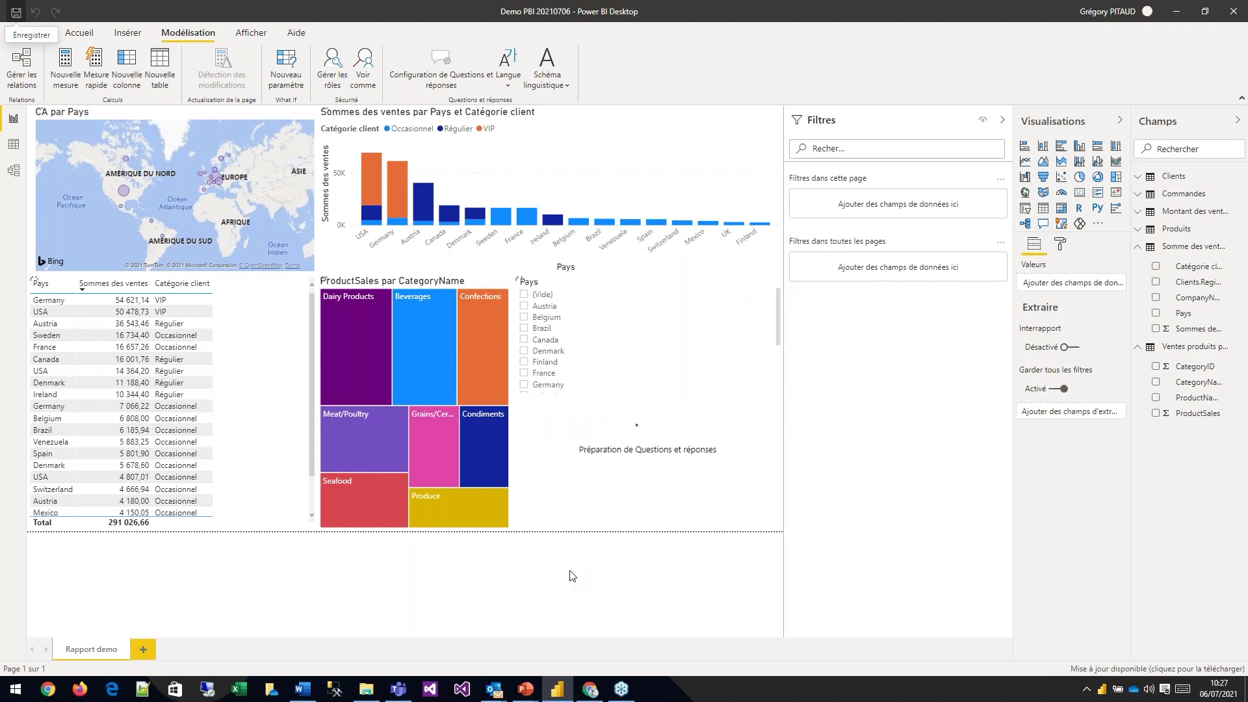